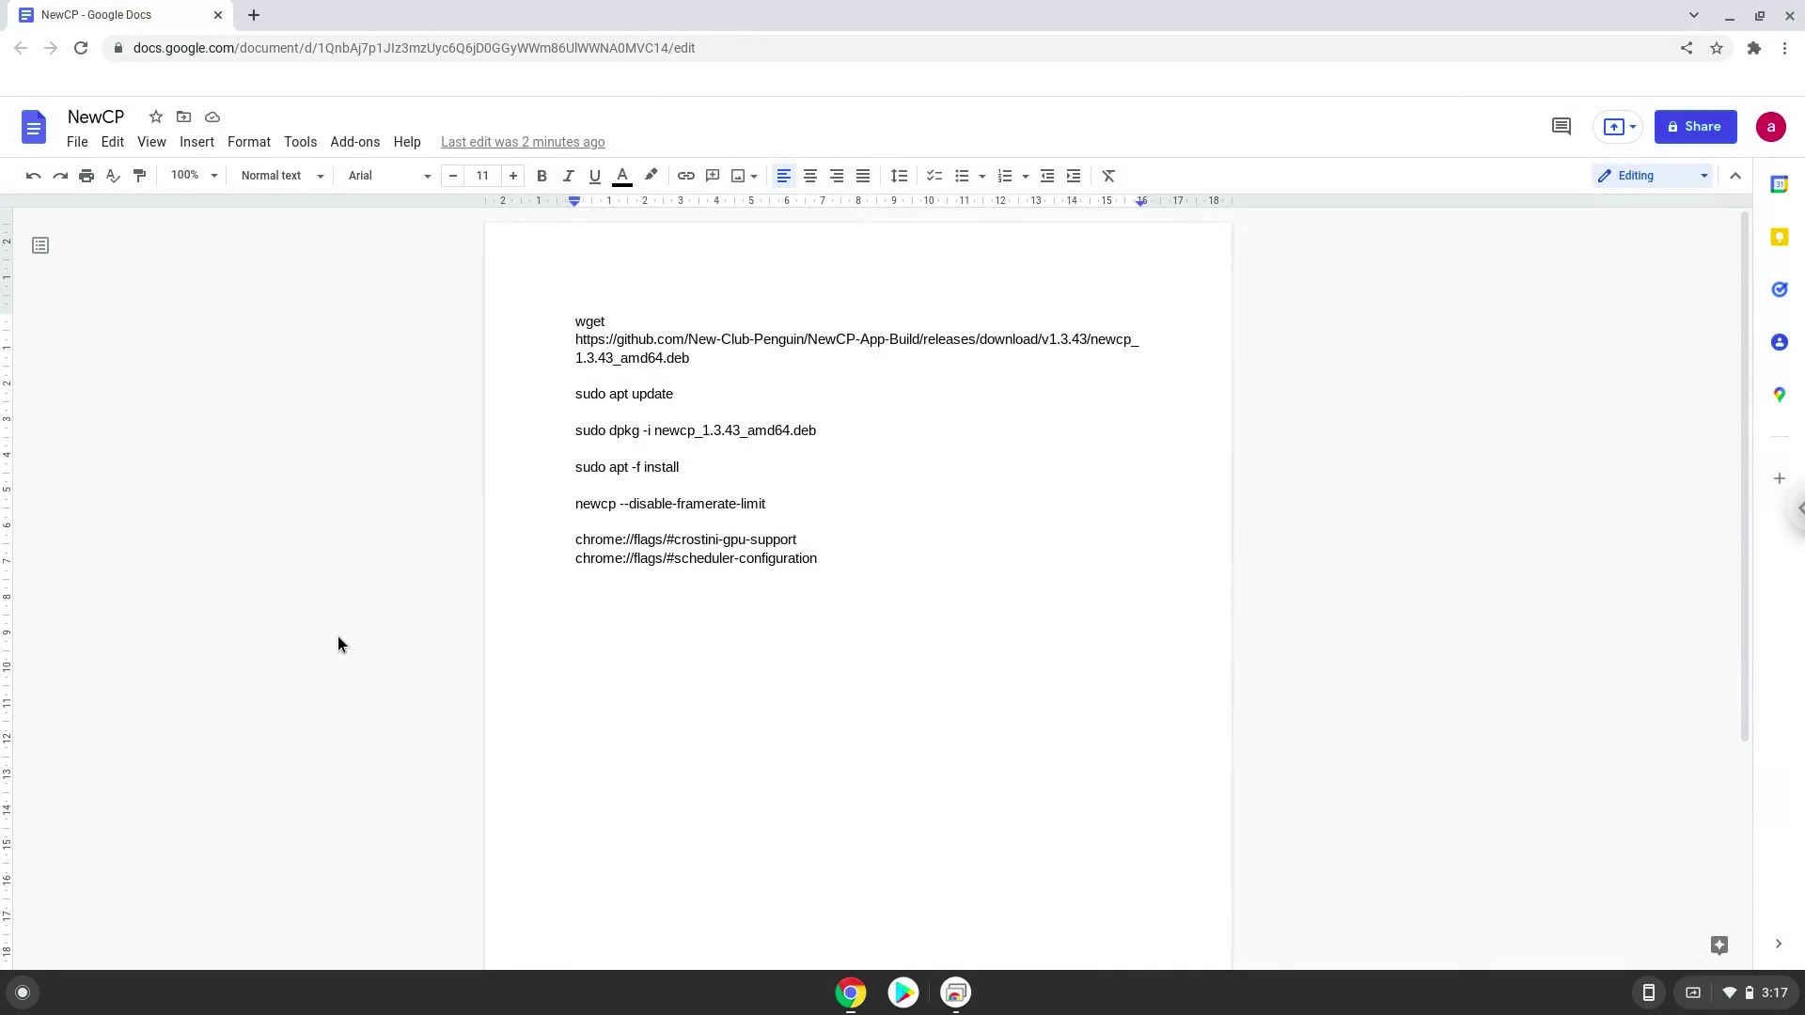
Copy the crostini-gpu-support flag address from the notes and open it in a new tab.
{"action": "triple_click", "coordinate": [592, 539]}
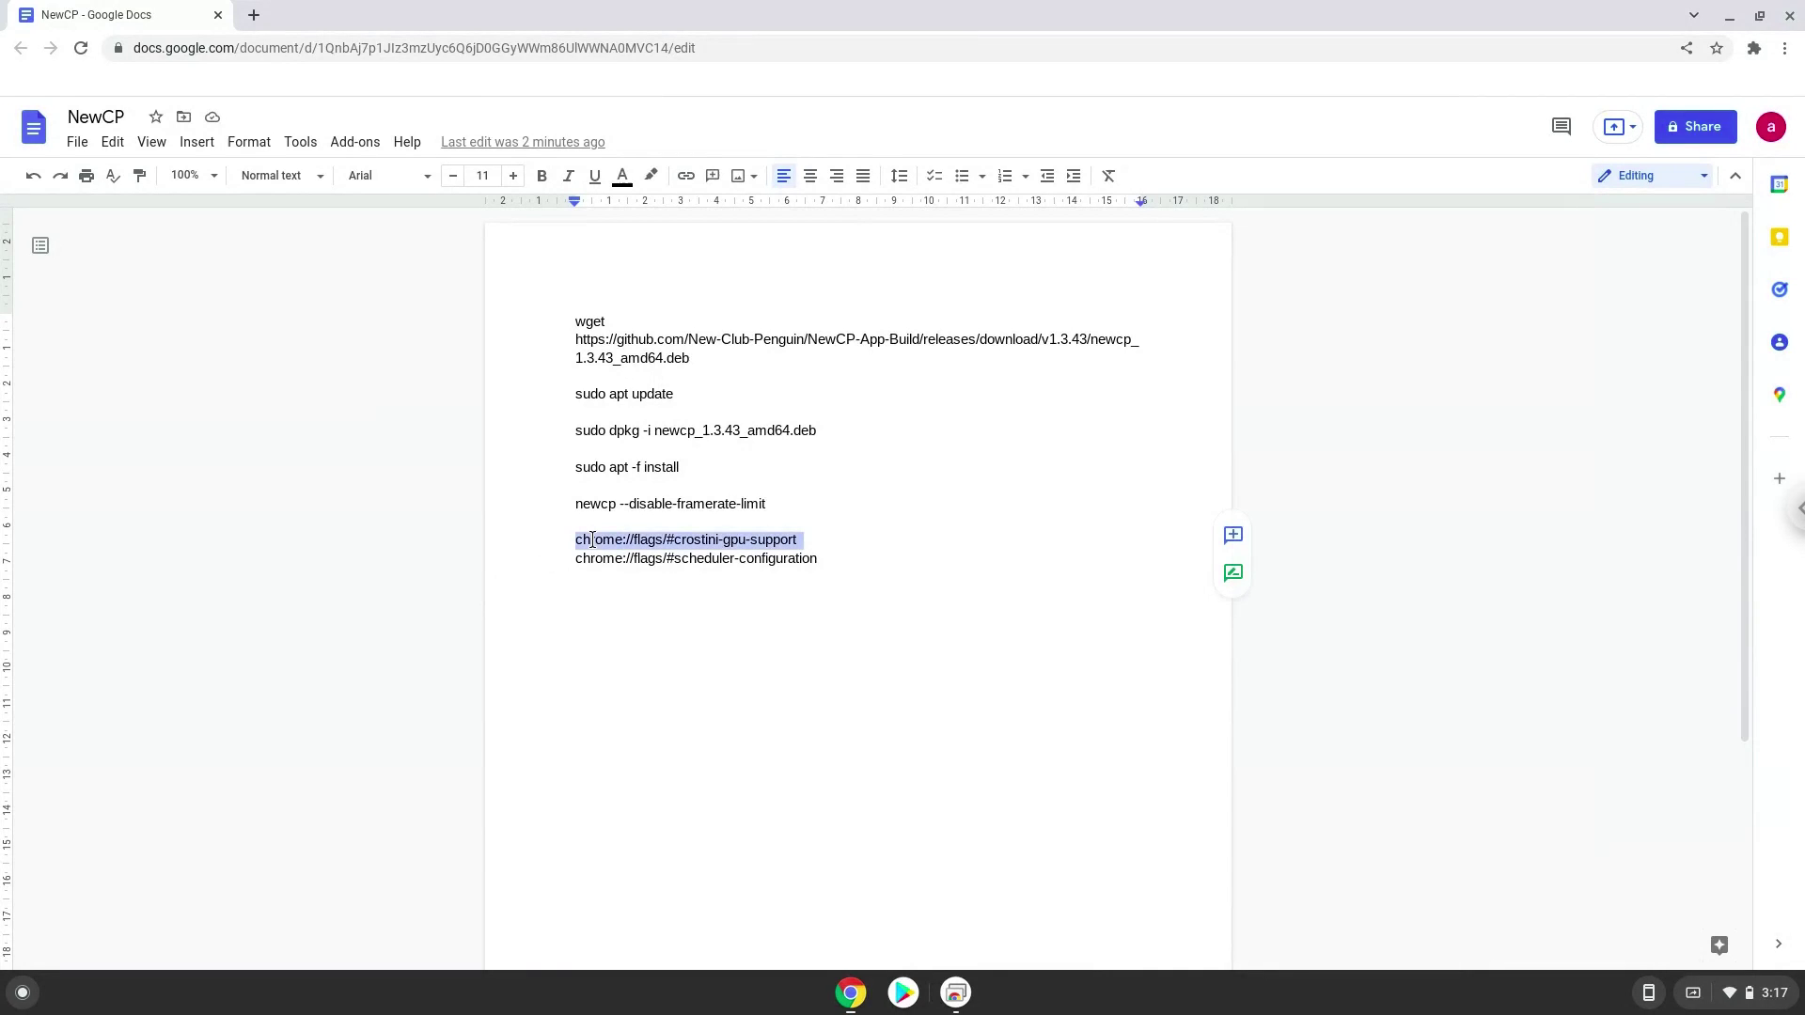
{"action": "right_click", "coordinate": [592, 539]}
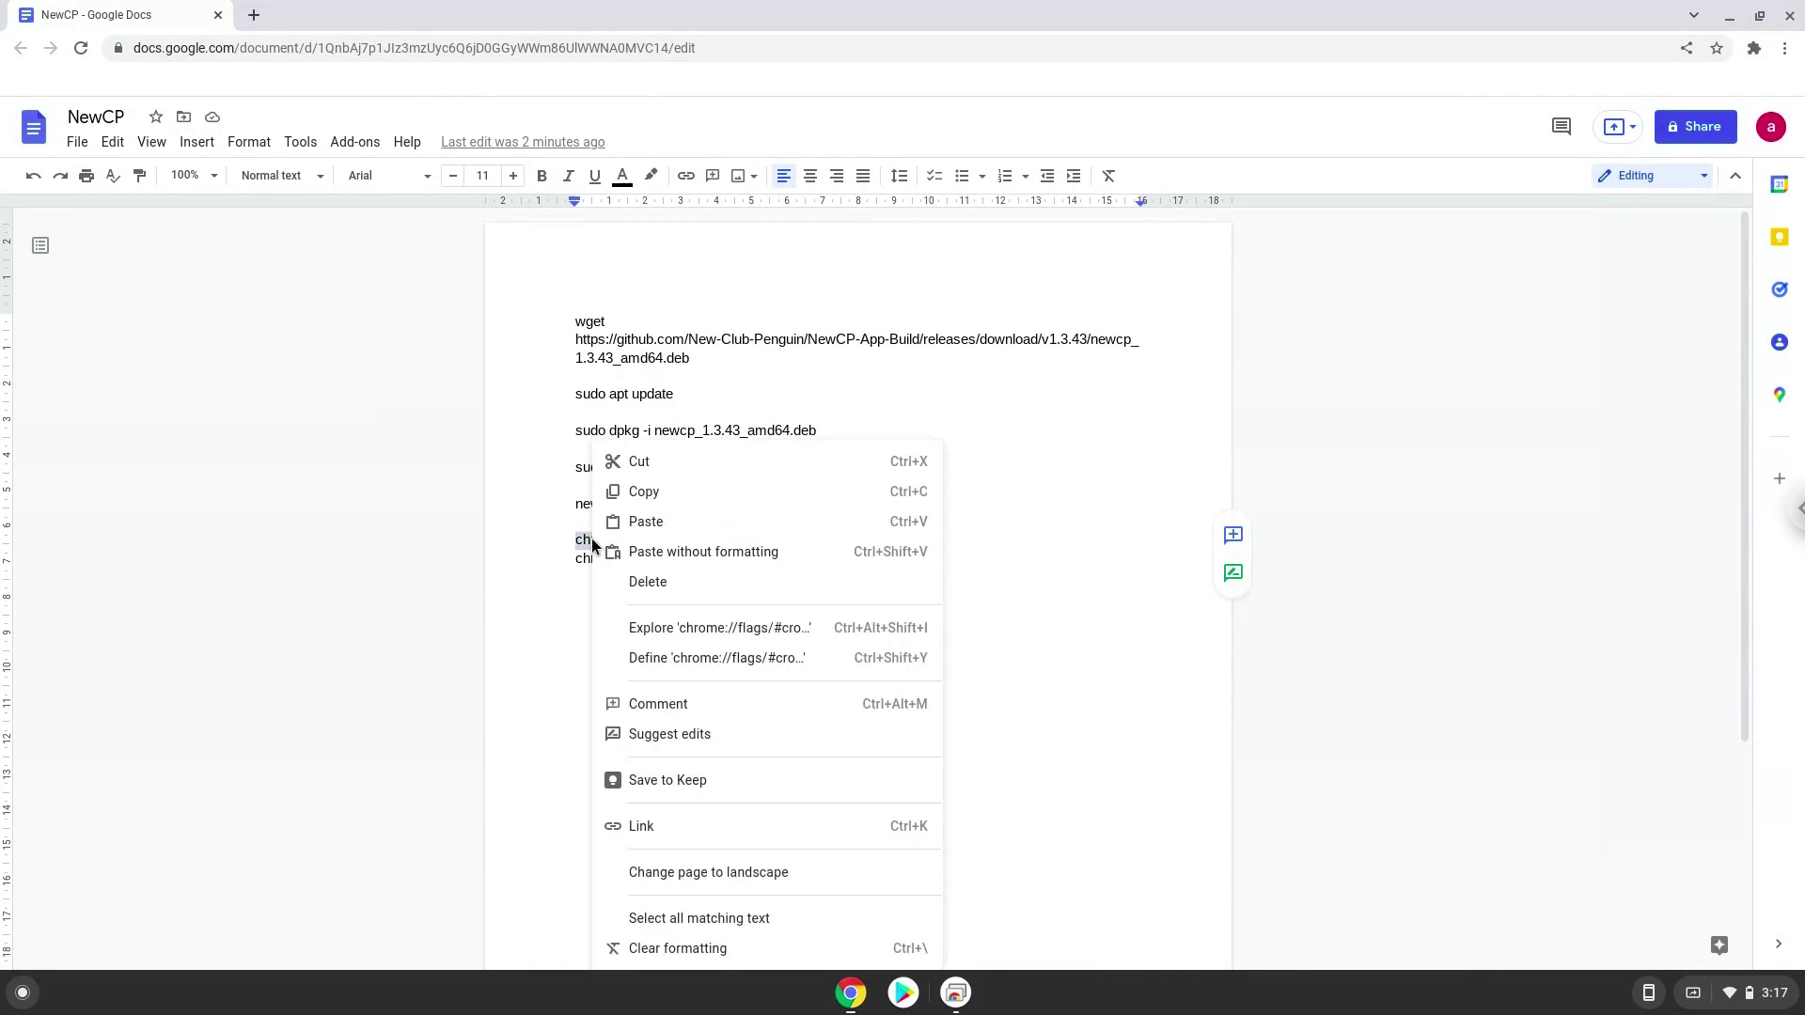
{"action": "left_click", "coordinate": [650, 484]}
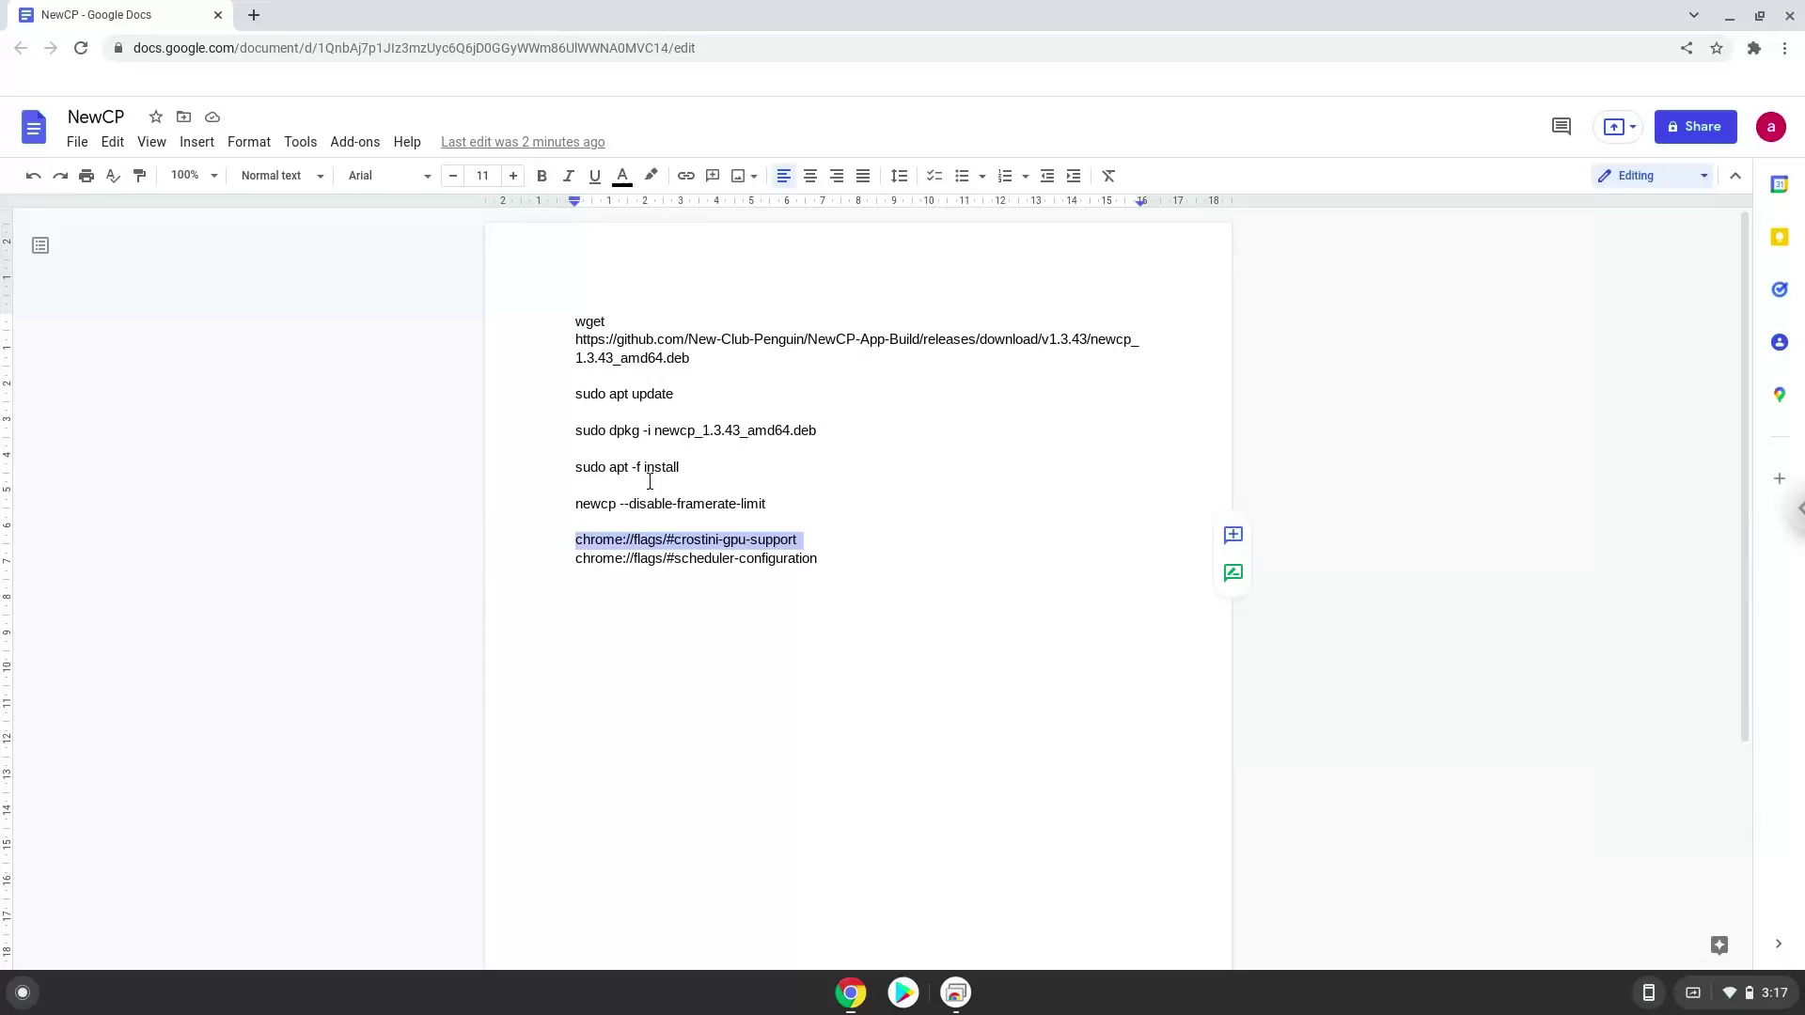
{"action": "left_click", "coordinate": [254, 15]}
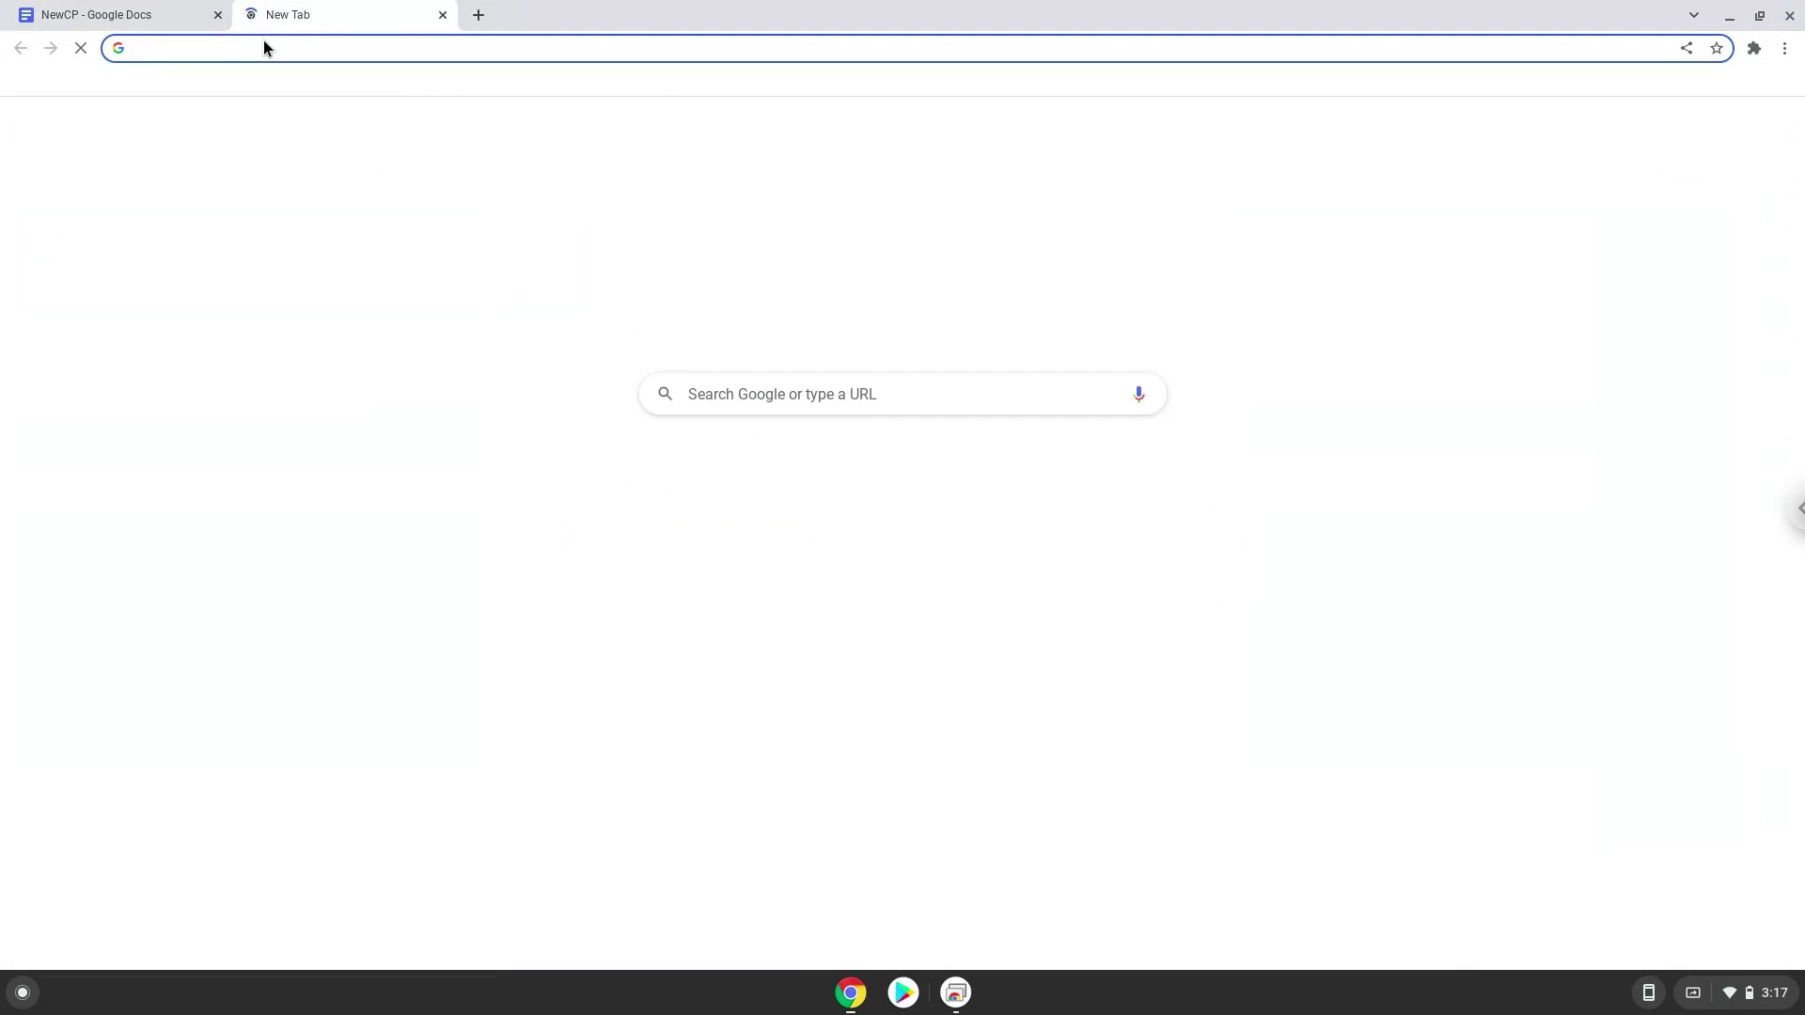
{"action": "right_click", "coordinate": [264, 41]}
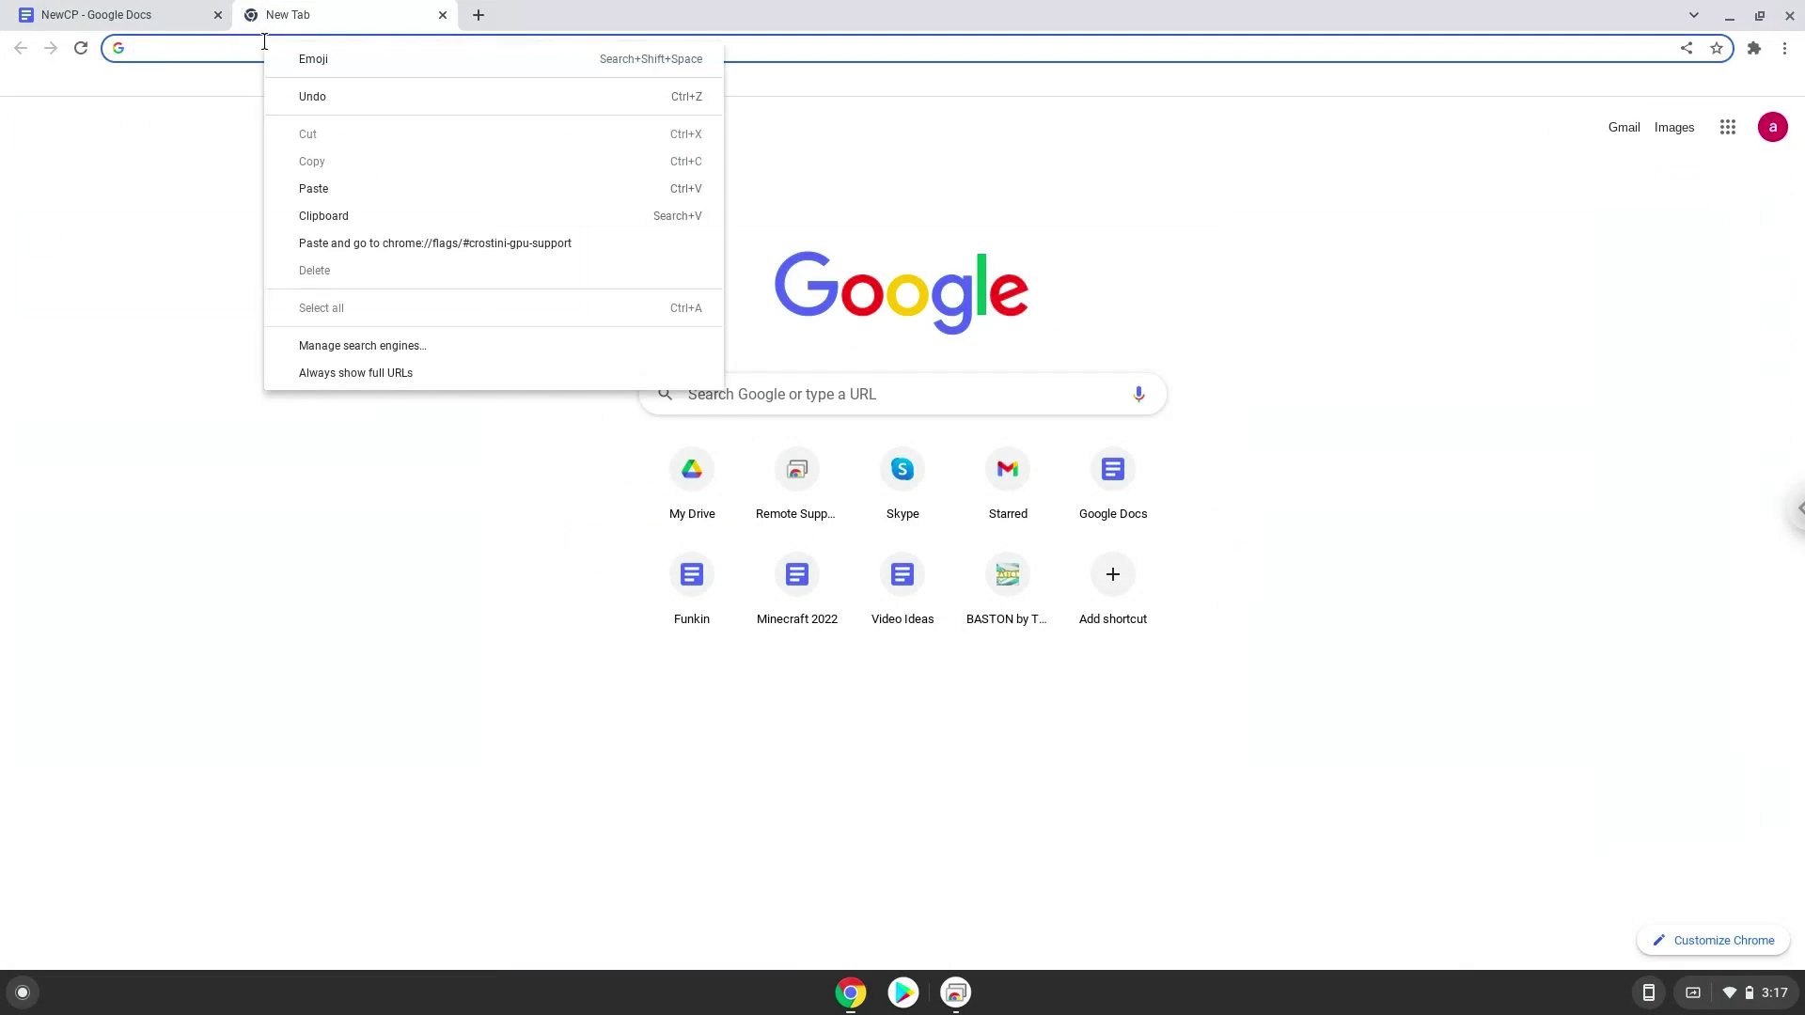
{"action": "left_click", "coordinate": [365, 243]}
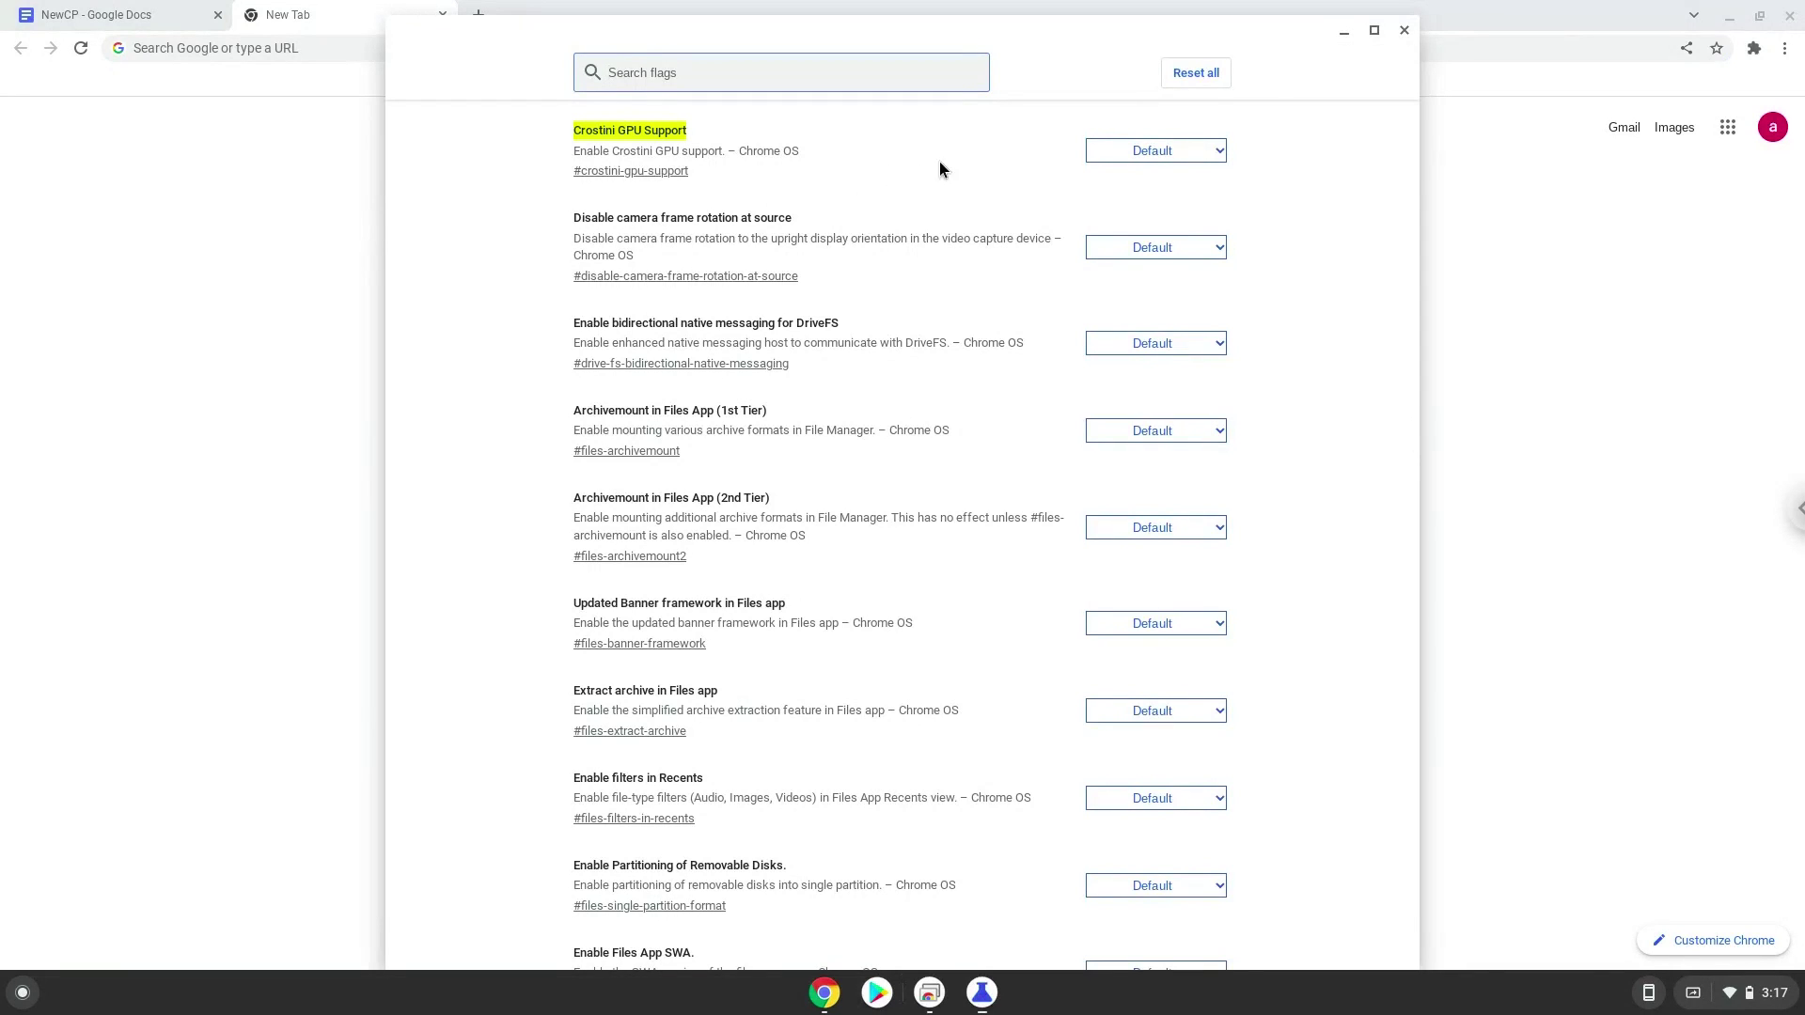
Set Crostini GPU Support to Enabled and go back to the NewCP notes.
{"action": "left_click", "coordinate": [1124, 152]}
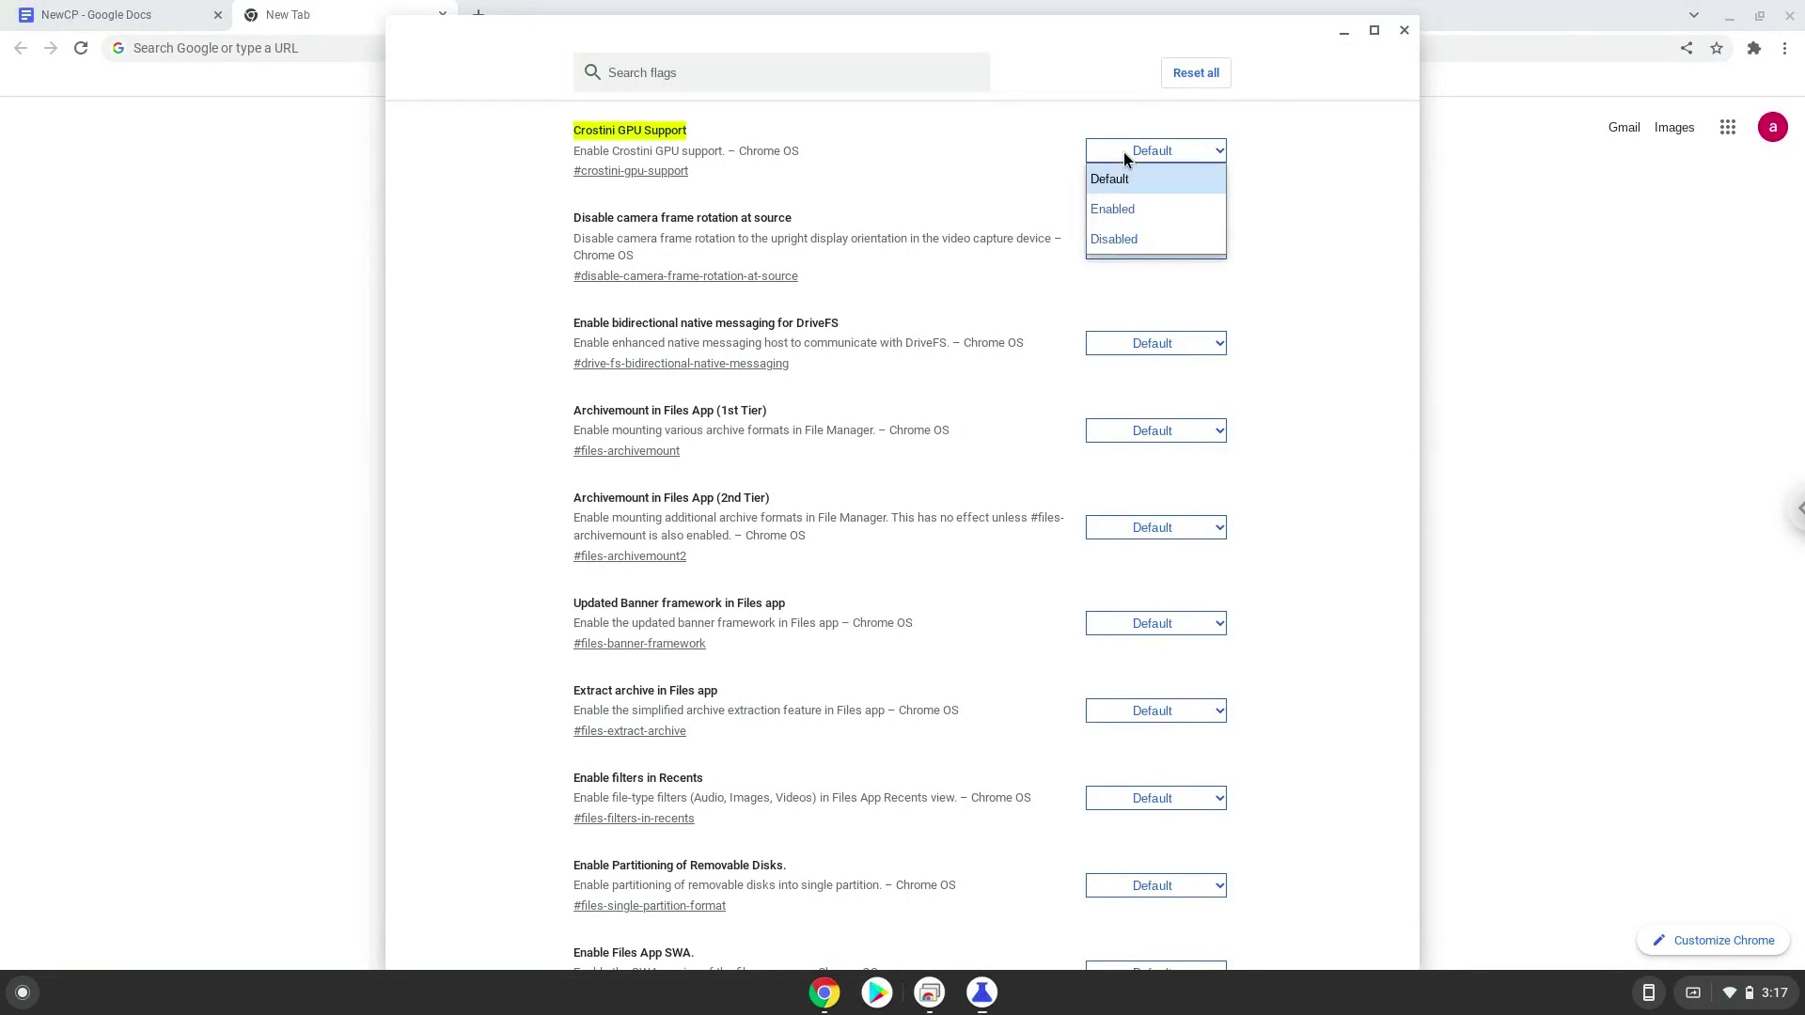
{"action": "left_click", "coordinate": [1124, 209]}
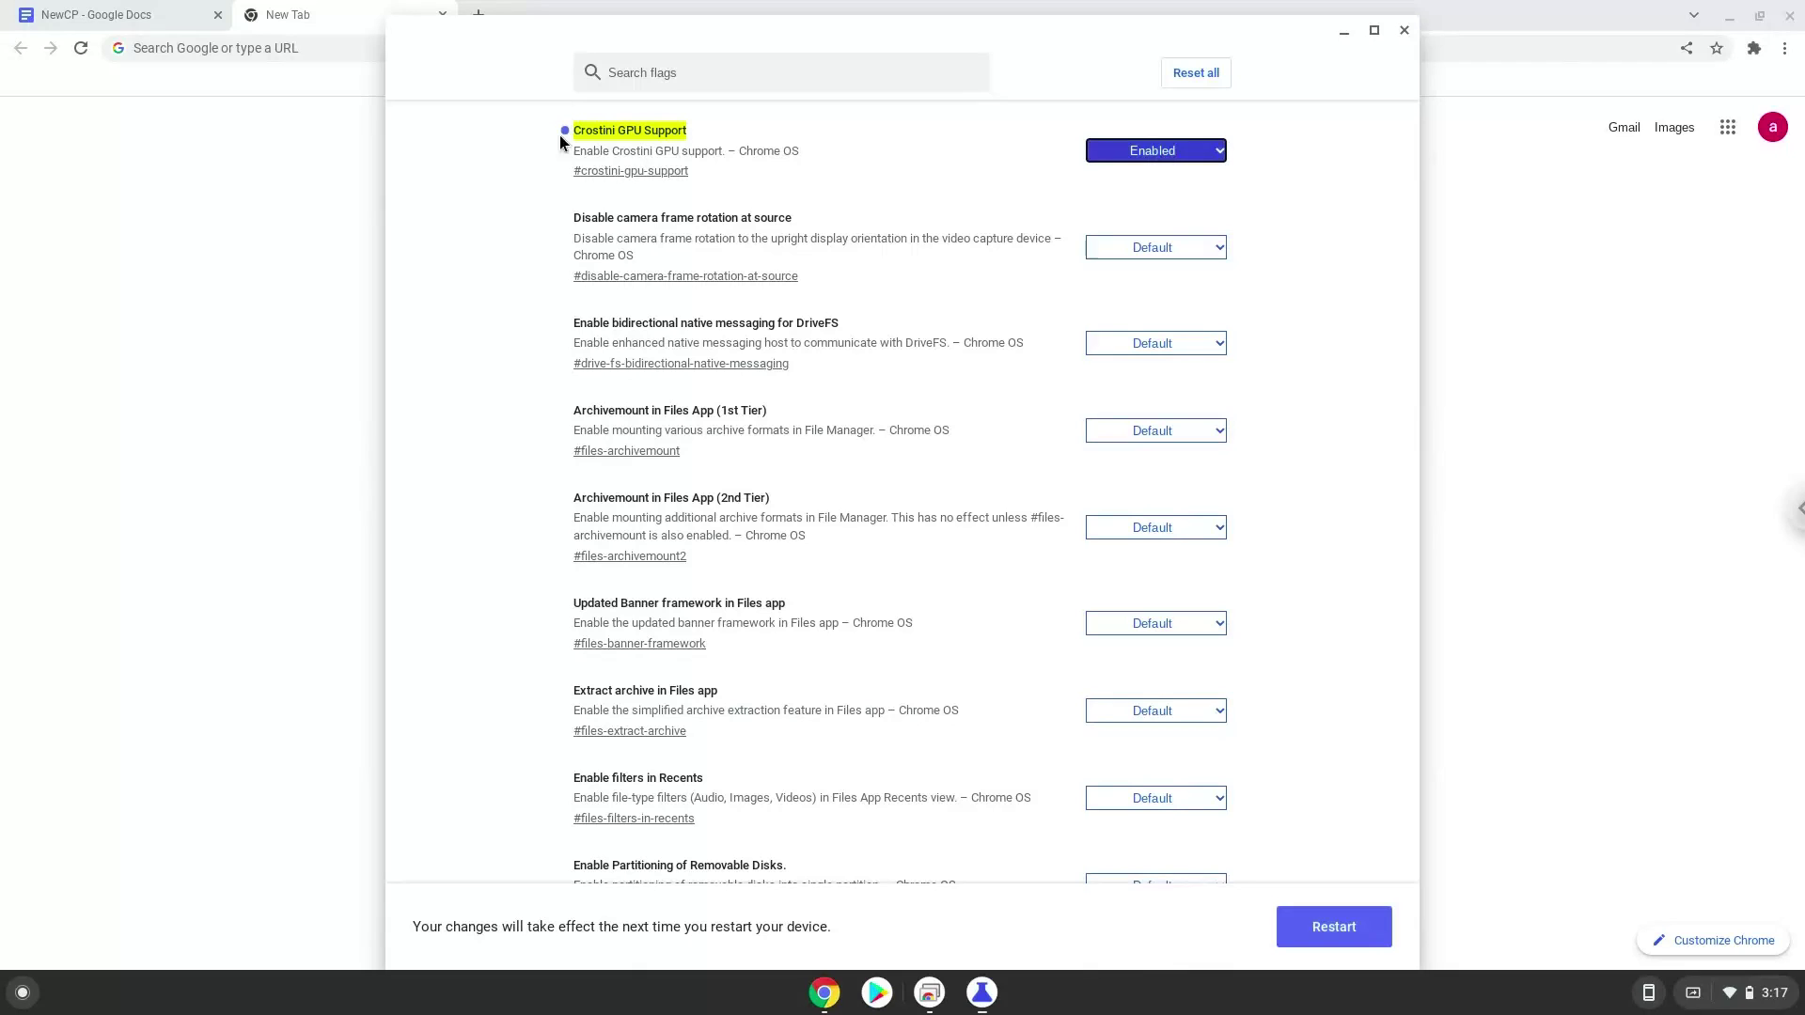
{"action": "left_click", "coordinate": [120, 15]}
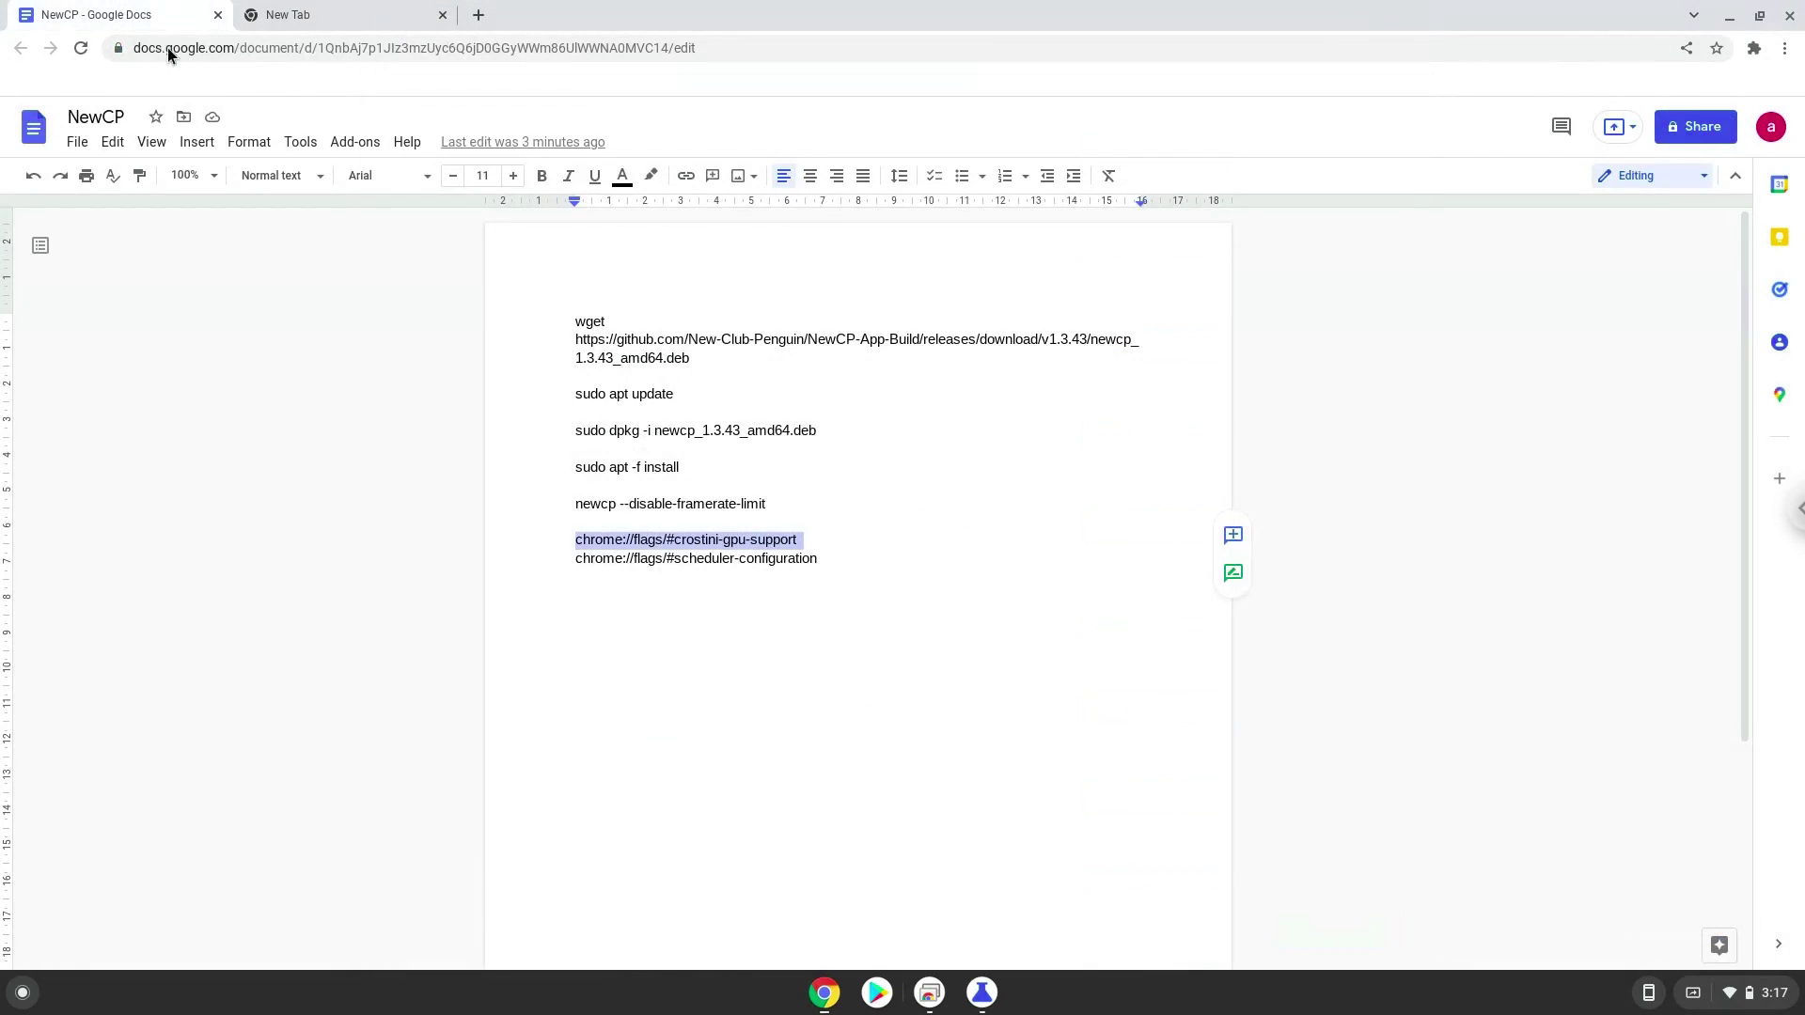
Copy the scheduler-configuration flag address from the notes and open it in a new tab.
{"action": "triple_click", "coordinate": [611, 559]}
{"action": "right_click", "coordinate": [609, 556]}
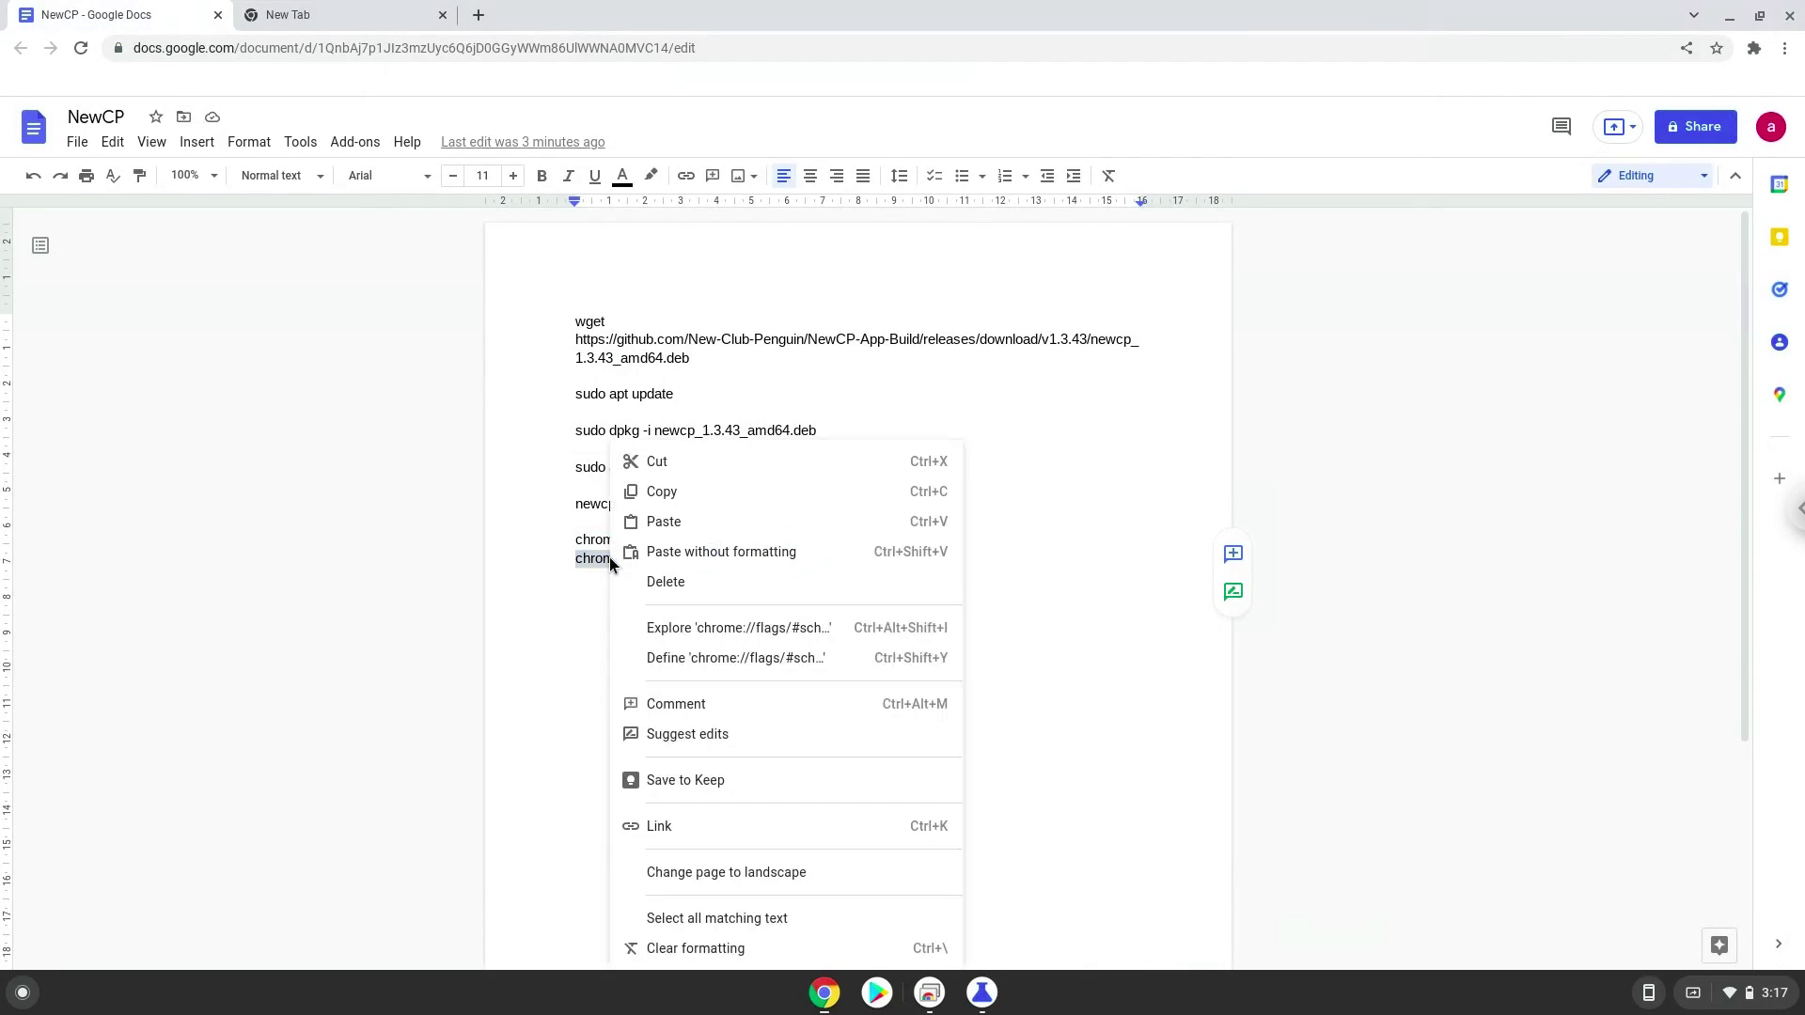
{"action": "left_click", "coordinate": [658, 492]}
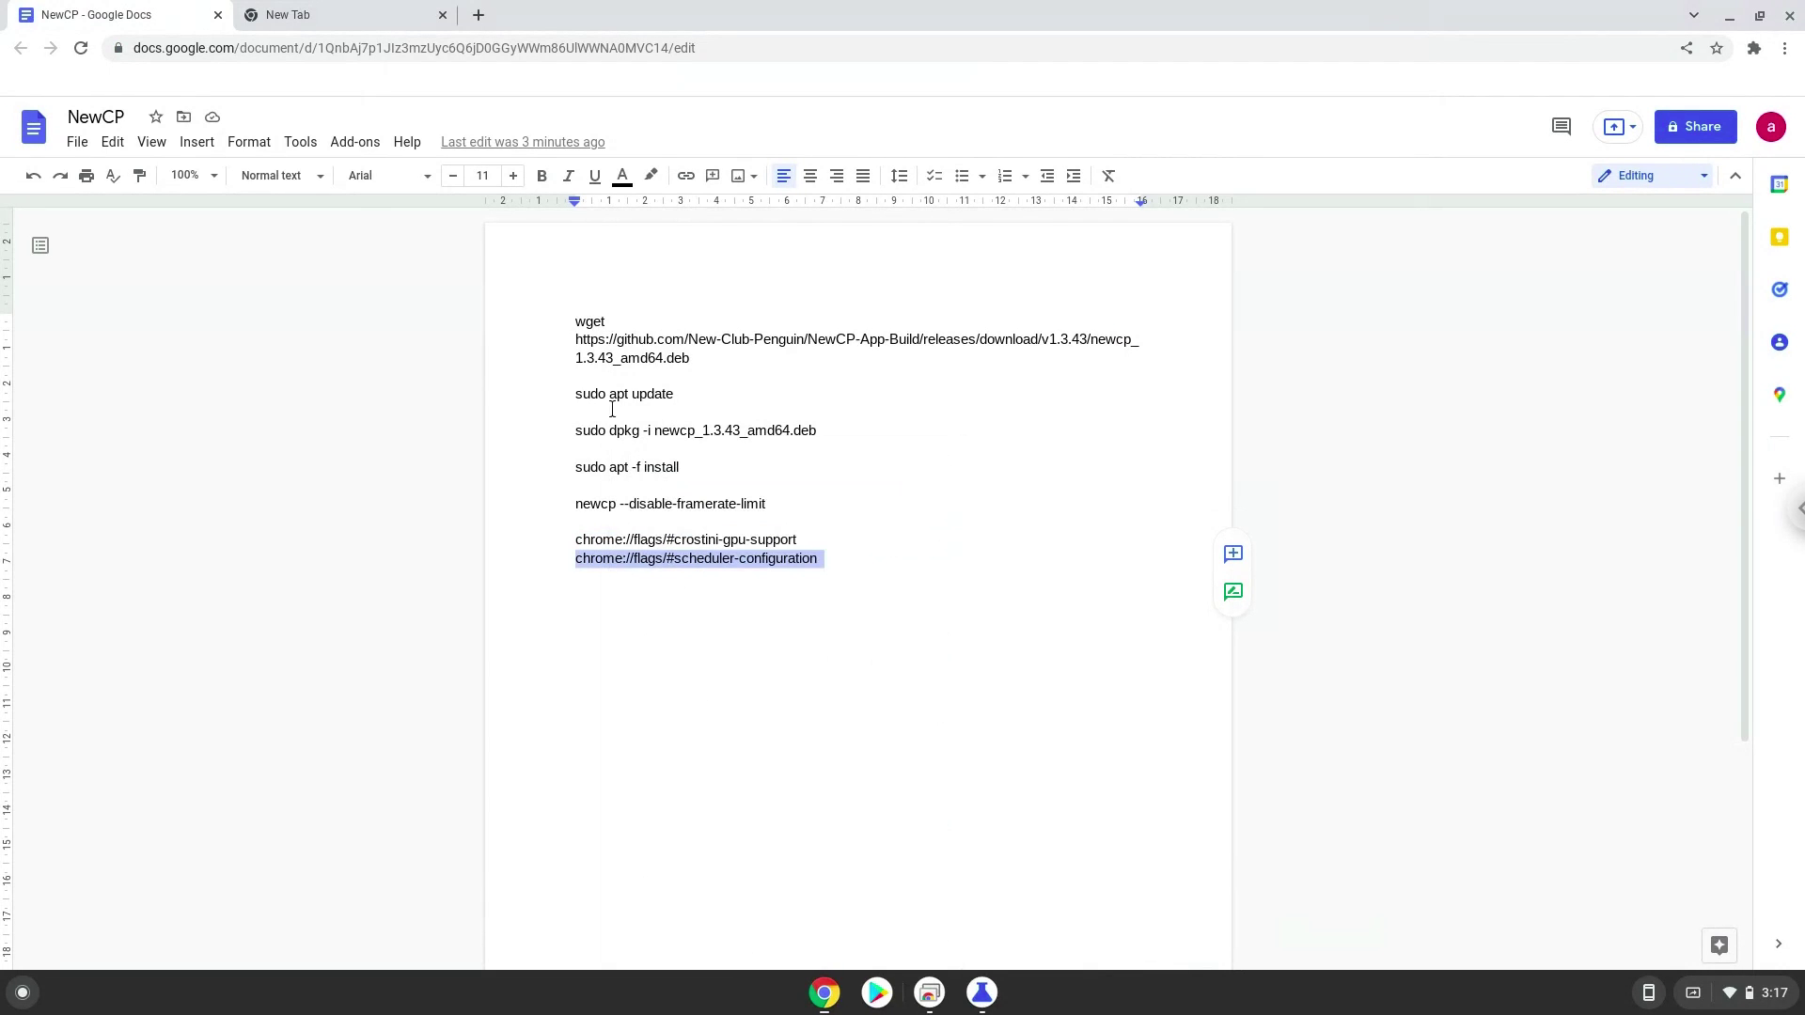
{"action": "left_click", "coordinate": [322, 15]}
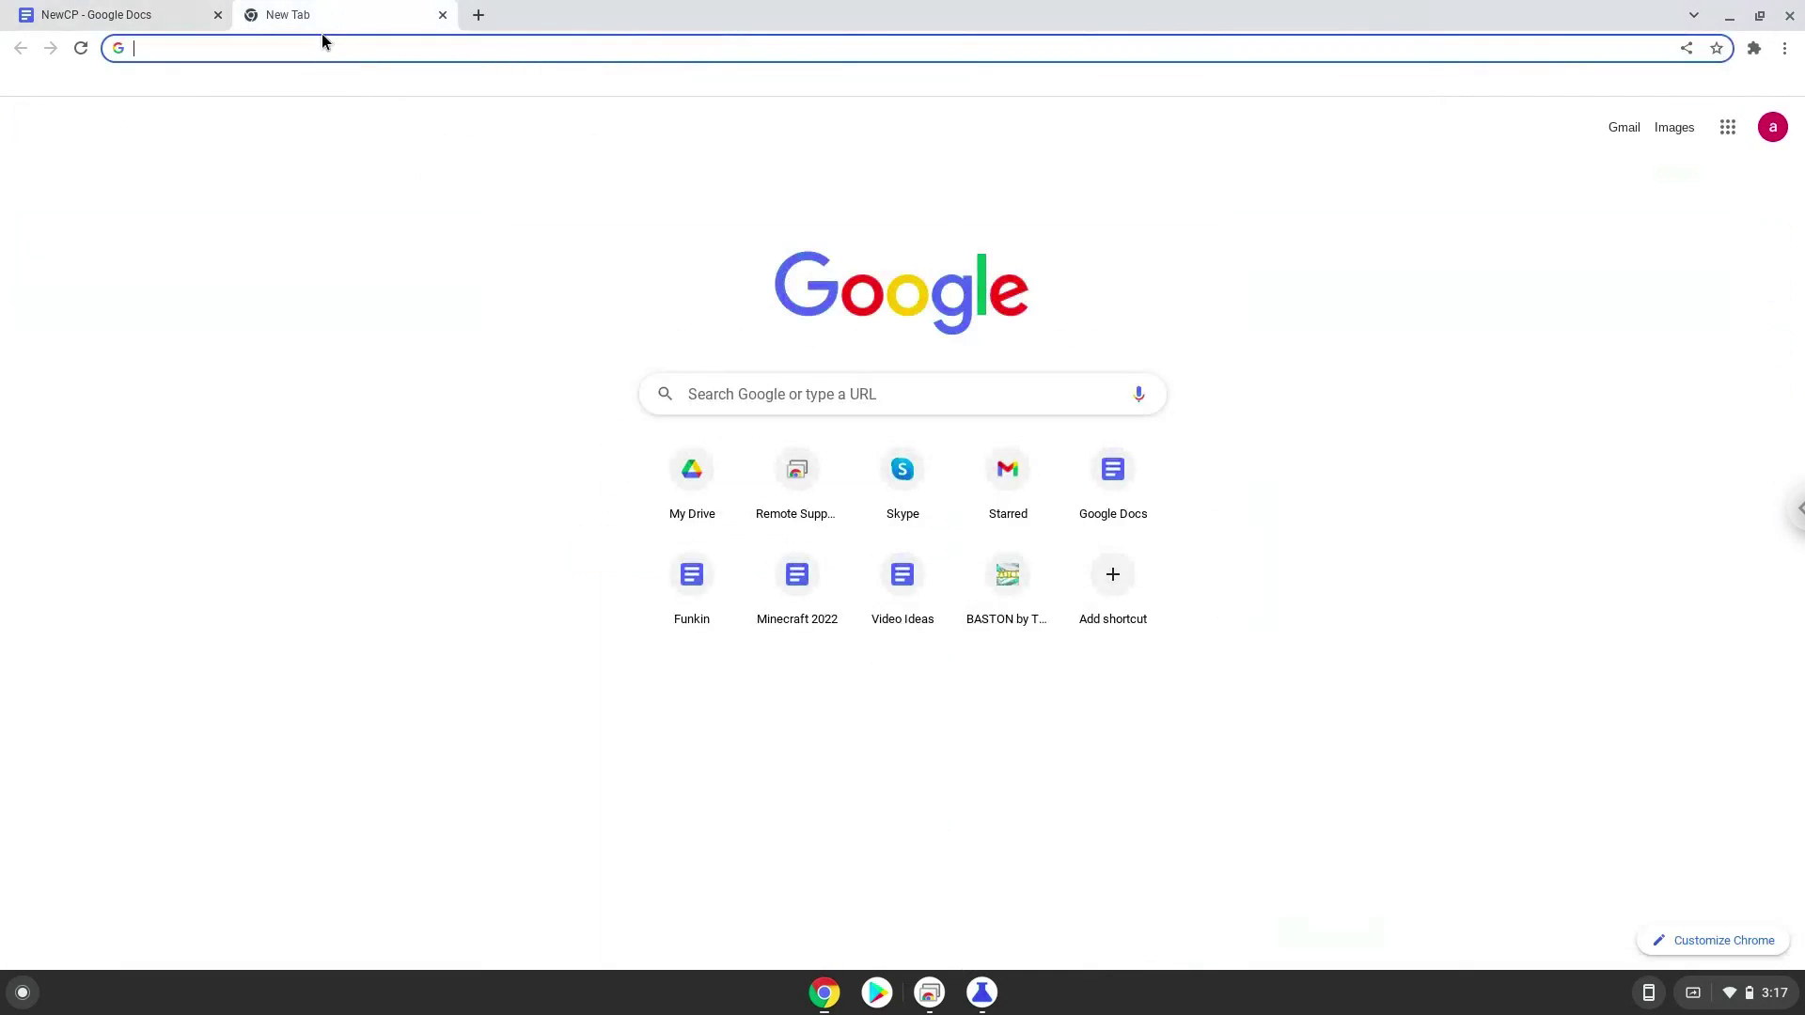
{"action": "right_click", "coordinate": [325, 54]}
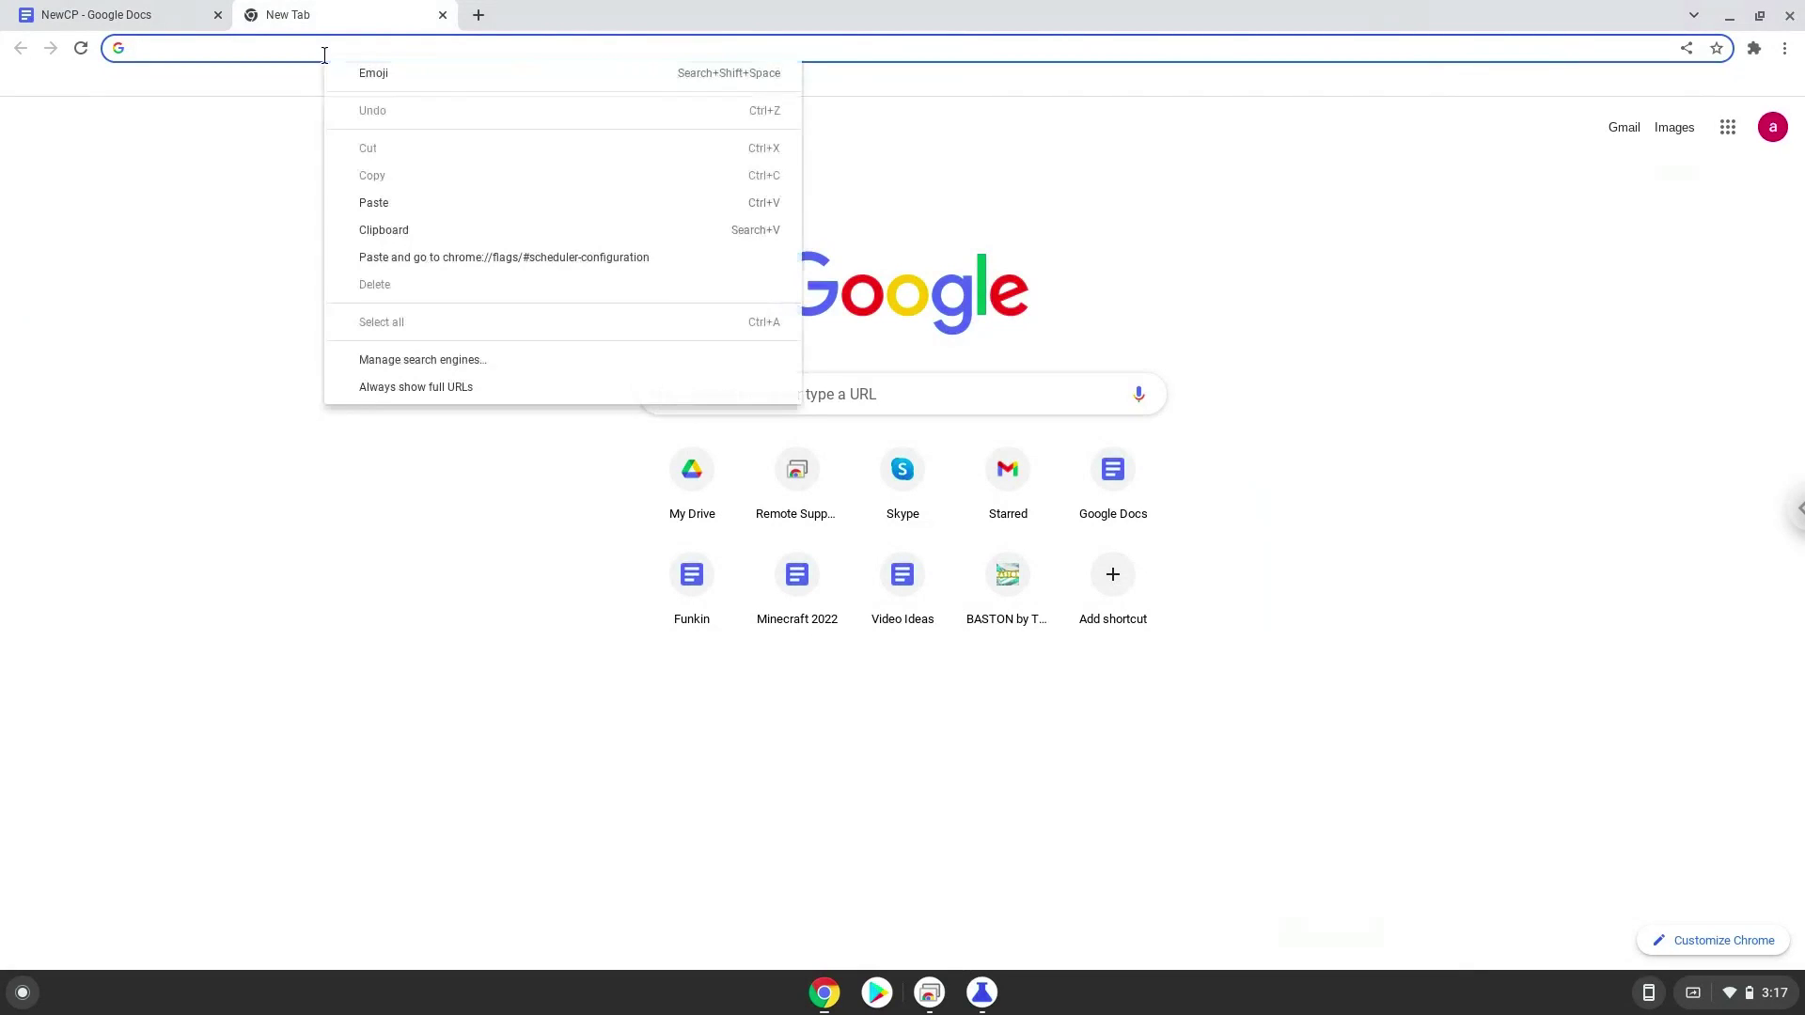
{"action": "left_click", "coordinate": [435, 256]}
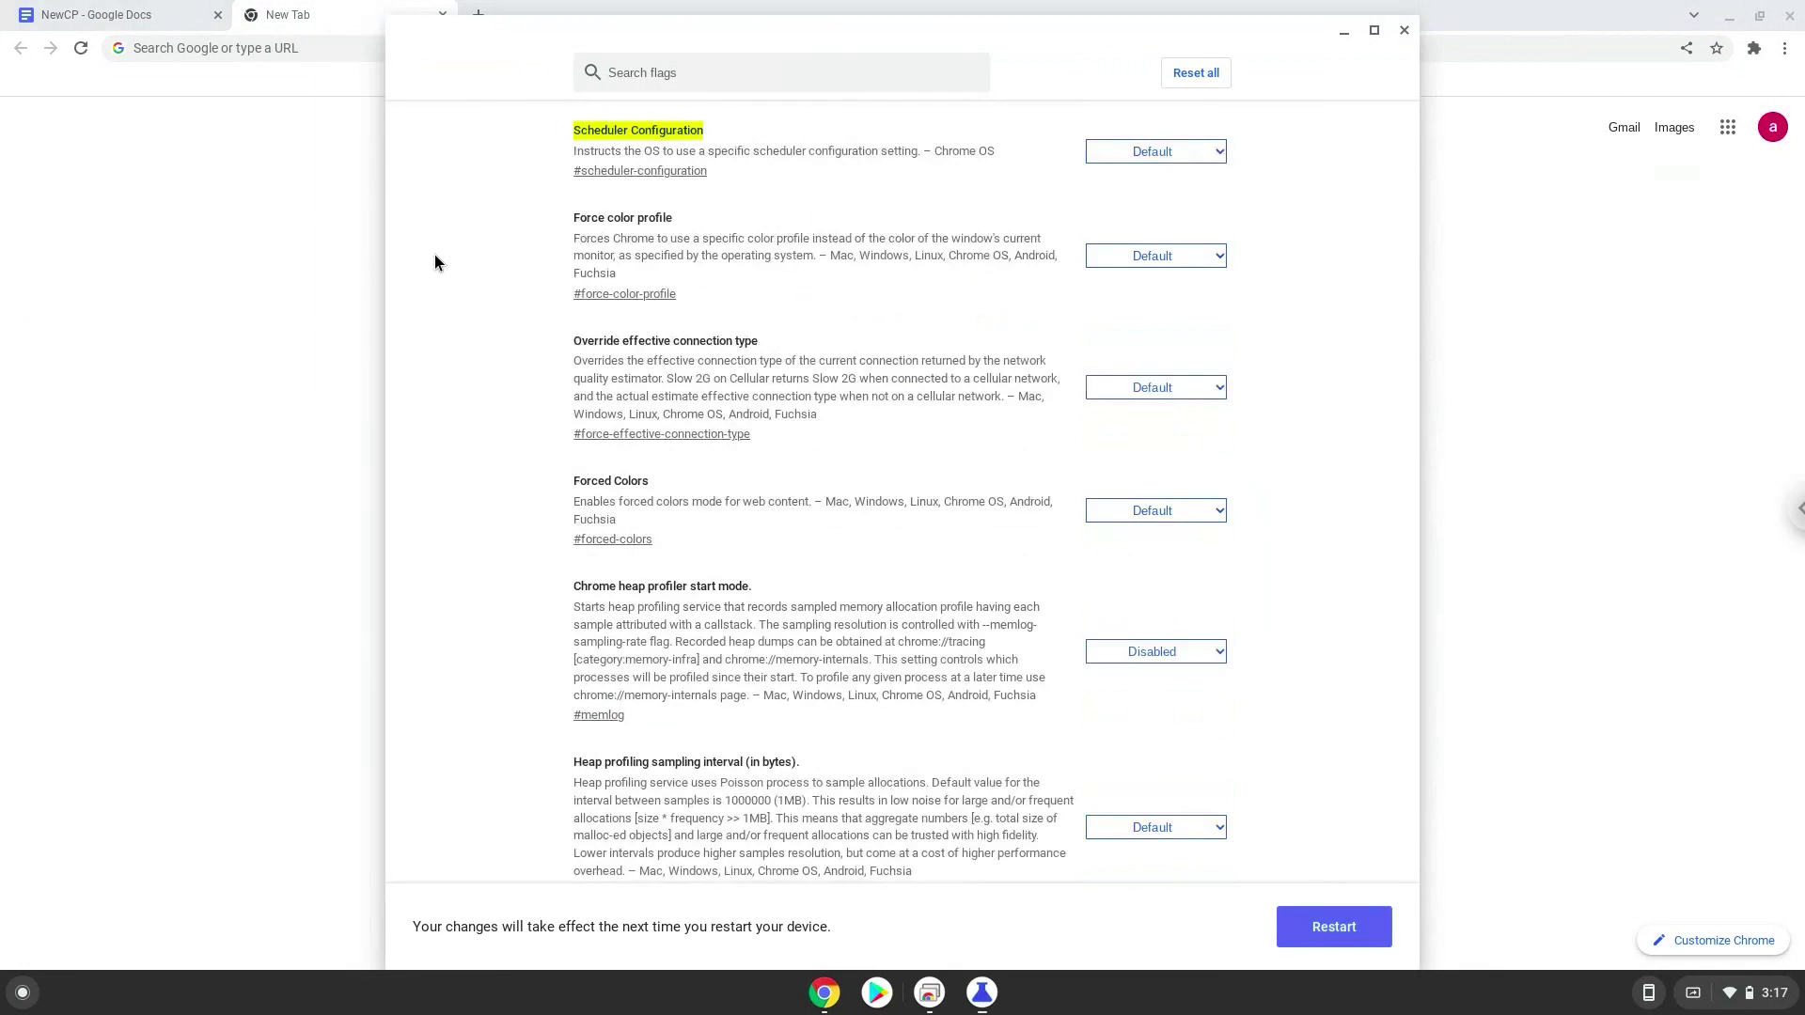
Set Scheduler Configuration to 'Enables Hyper-Threading on relevant CPUs' and restart the device.
{"action": "left_click", "coordinate": [1110, 151]}
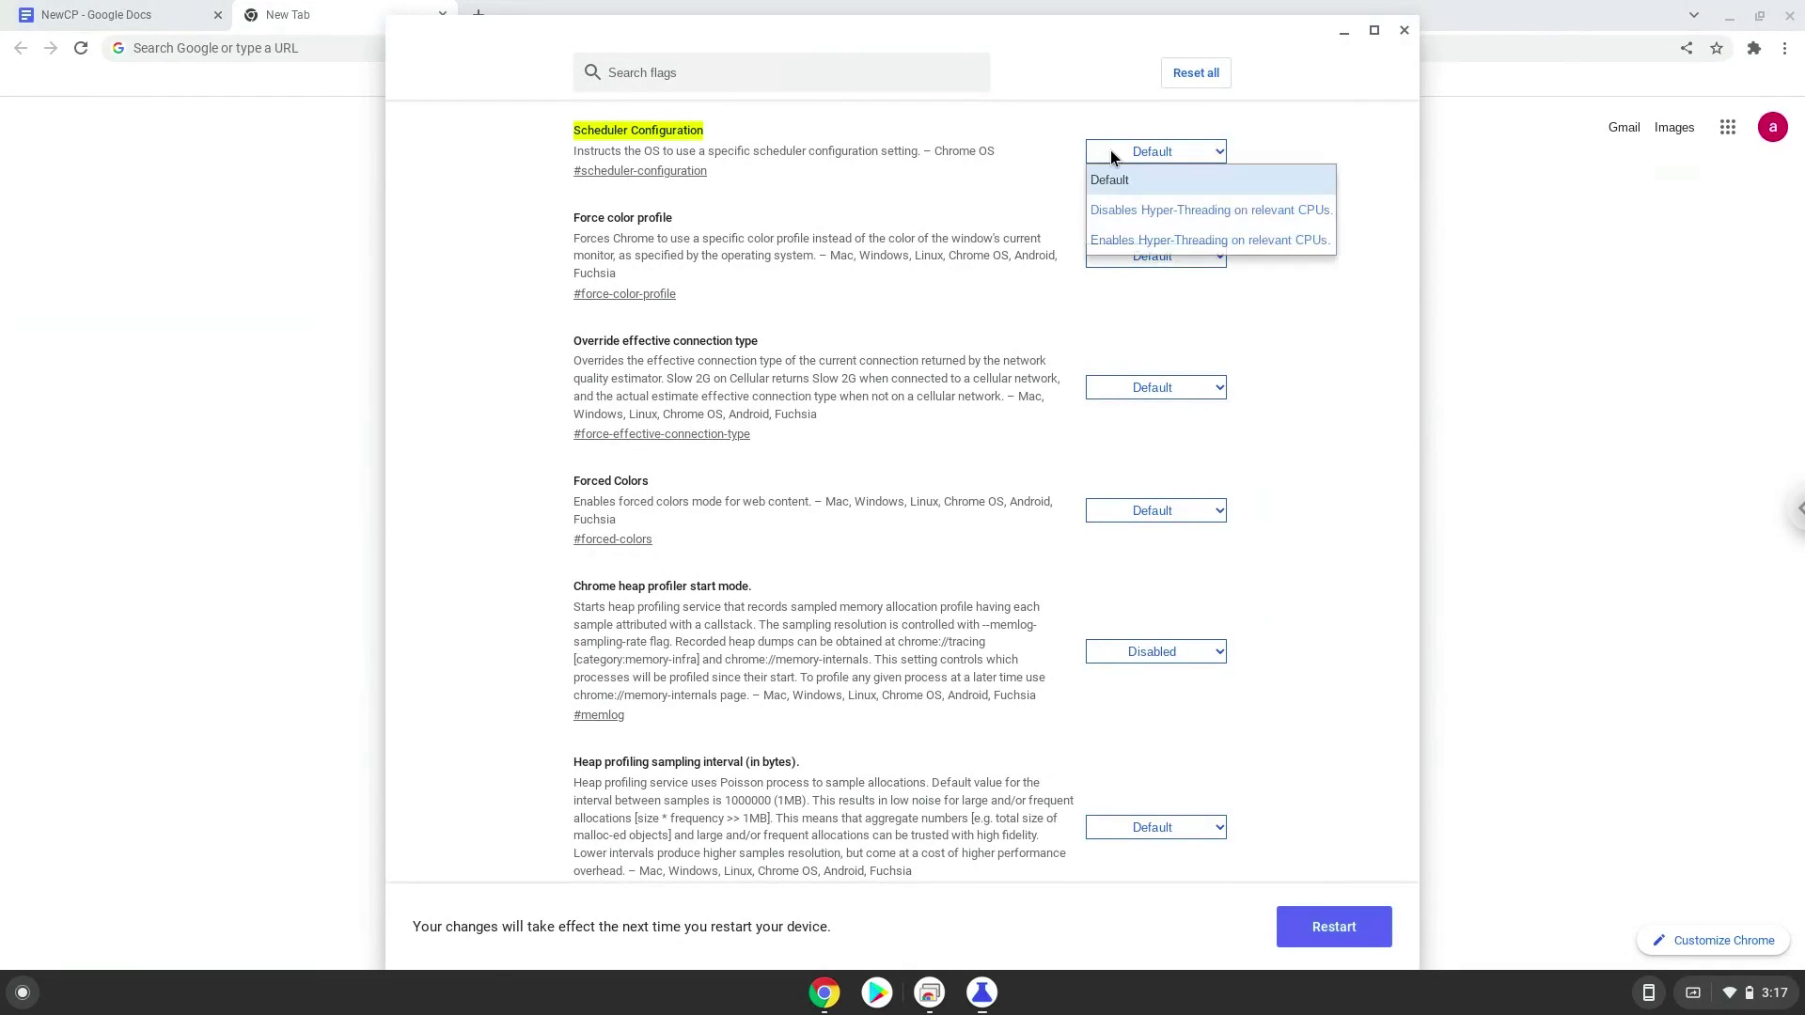
{"action": "left_click", "coordinate": [1108, 241]}
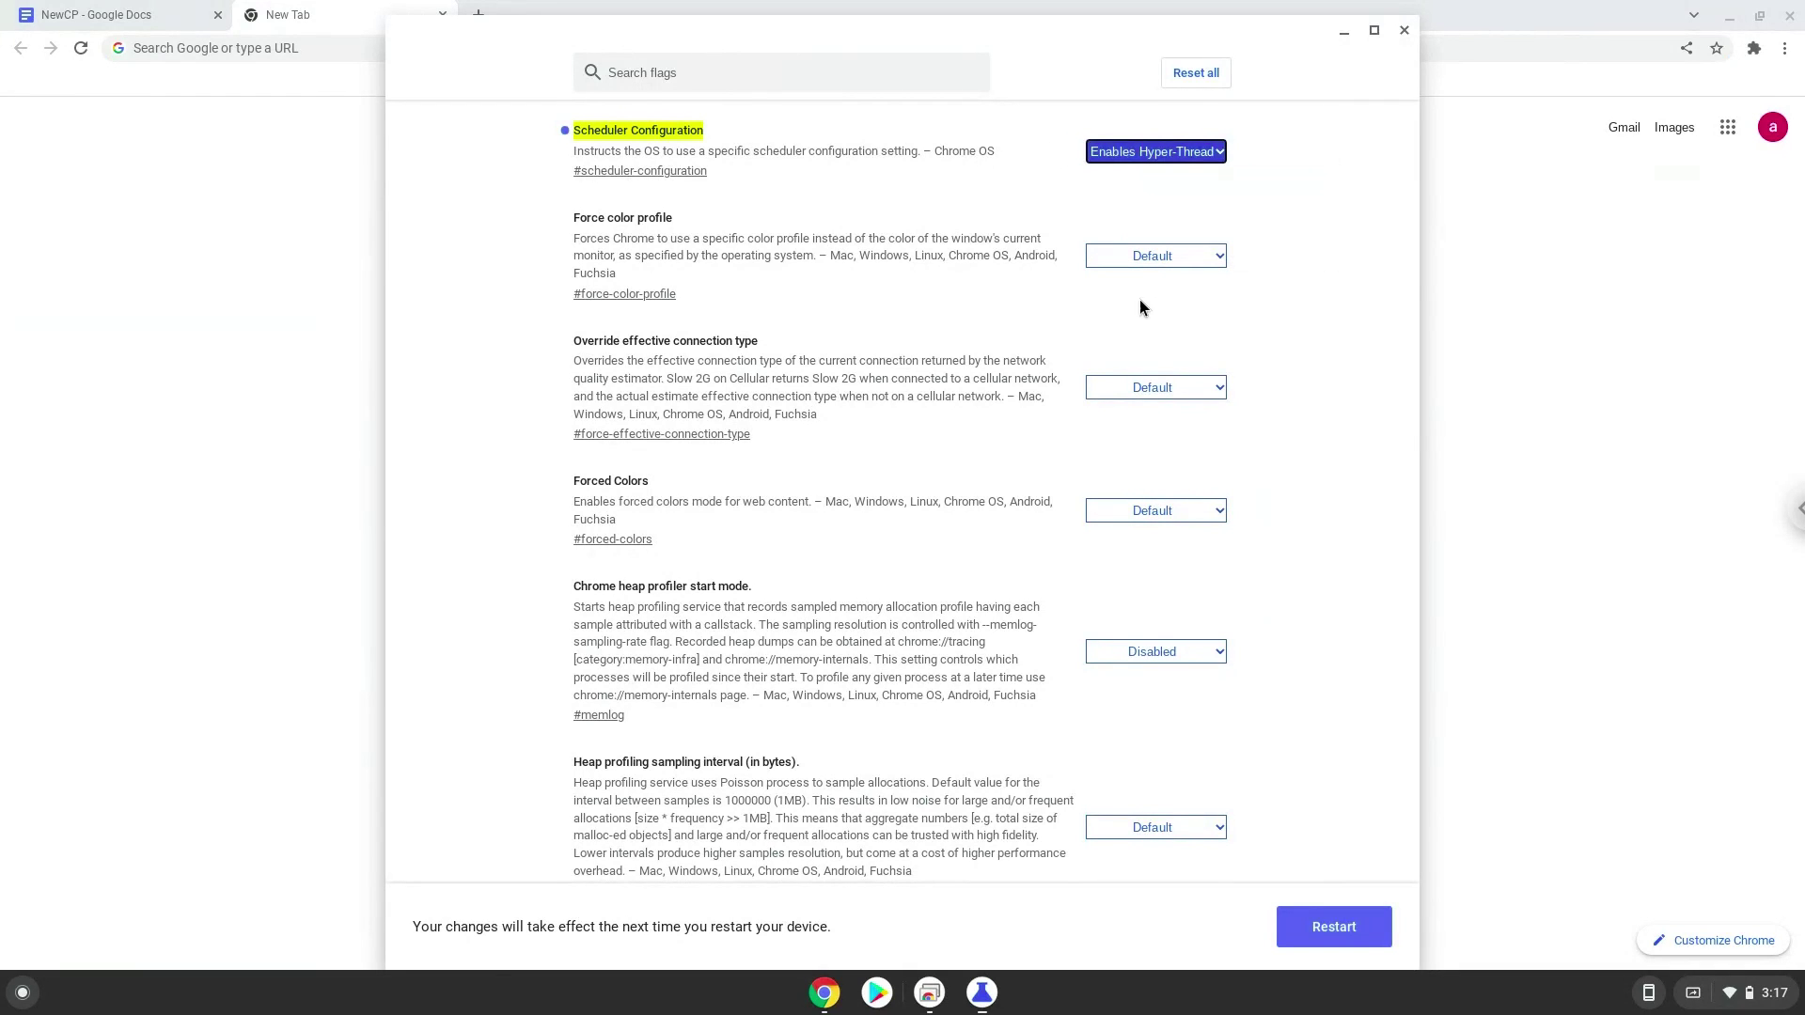
{"action": "left_click", "coordinate": [1339, 926]}
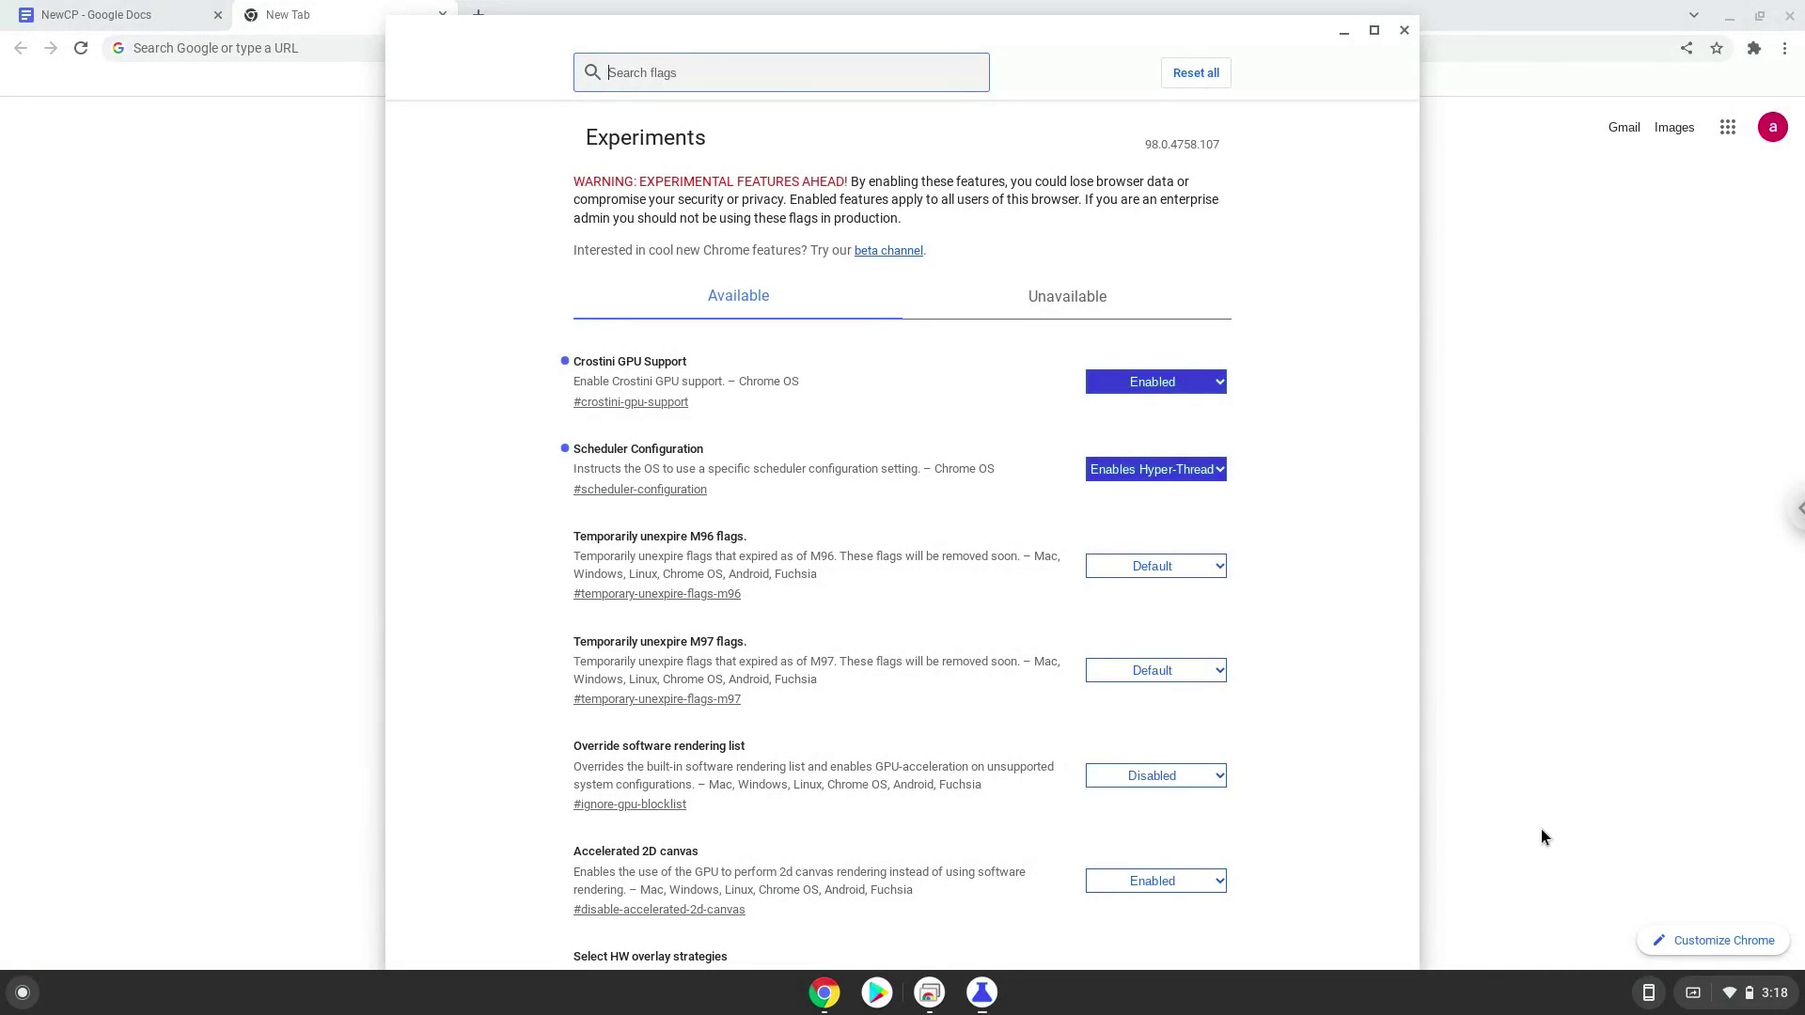
Open the ChromeOS quick settings panel from the status tray clock.
{"action": "left_click", "coordinate": [1733, 1002]}
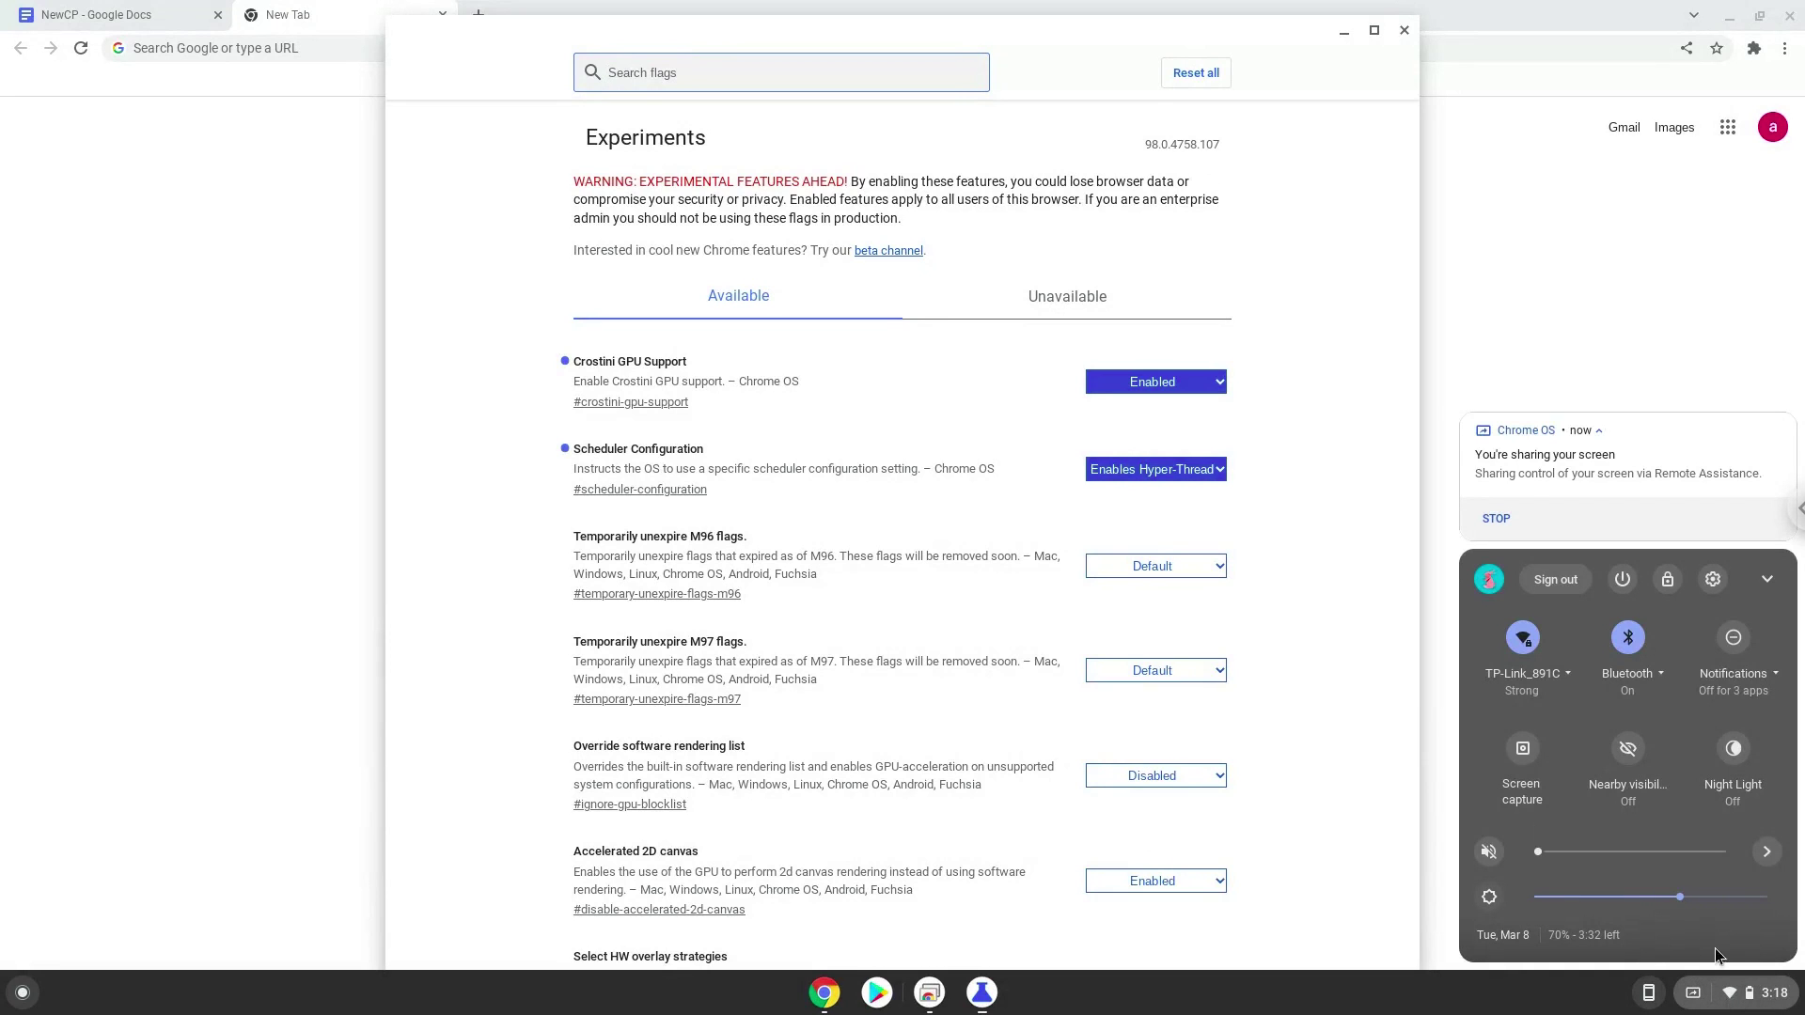
In Settings > Advanced > Developers, turn on the Linux development environment.
{"action": "left_click", "coordinate": [1723, 581]}
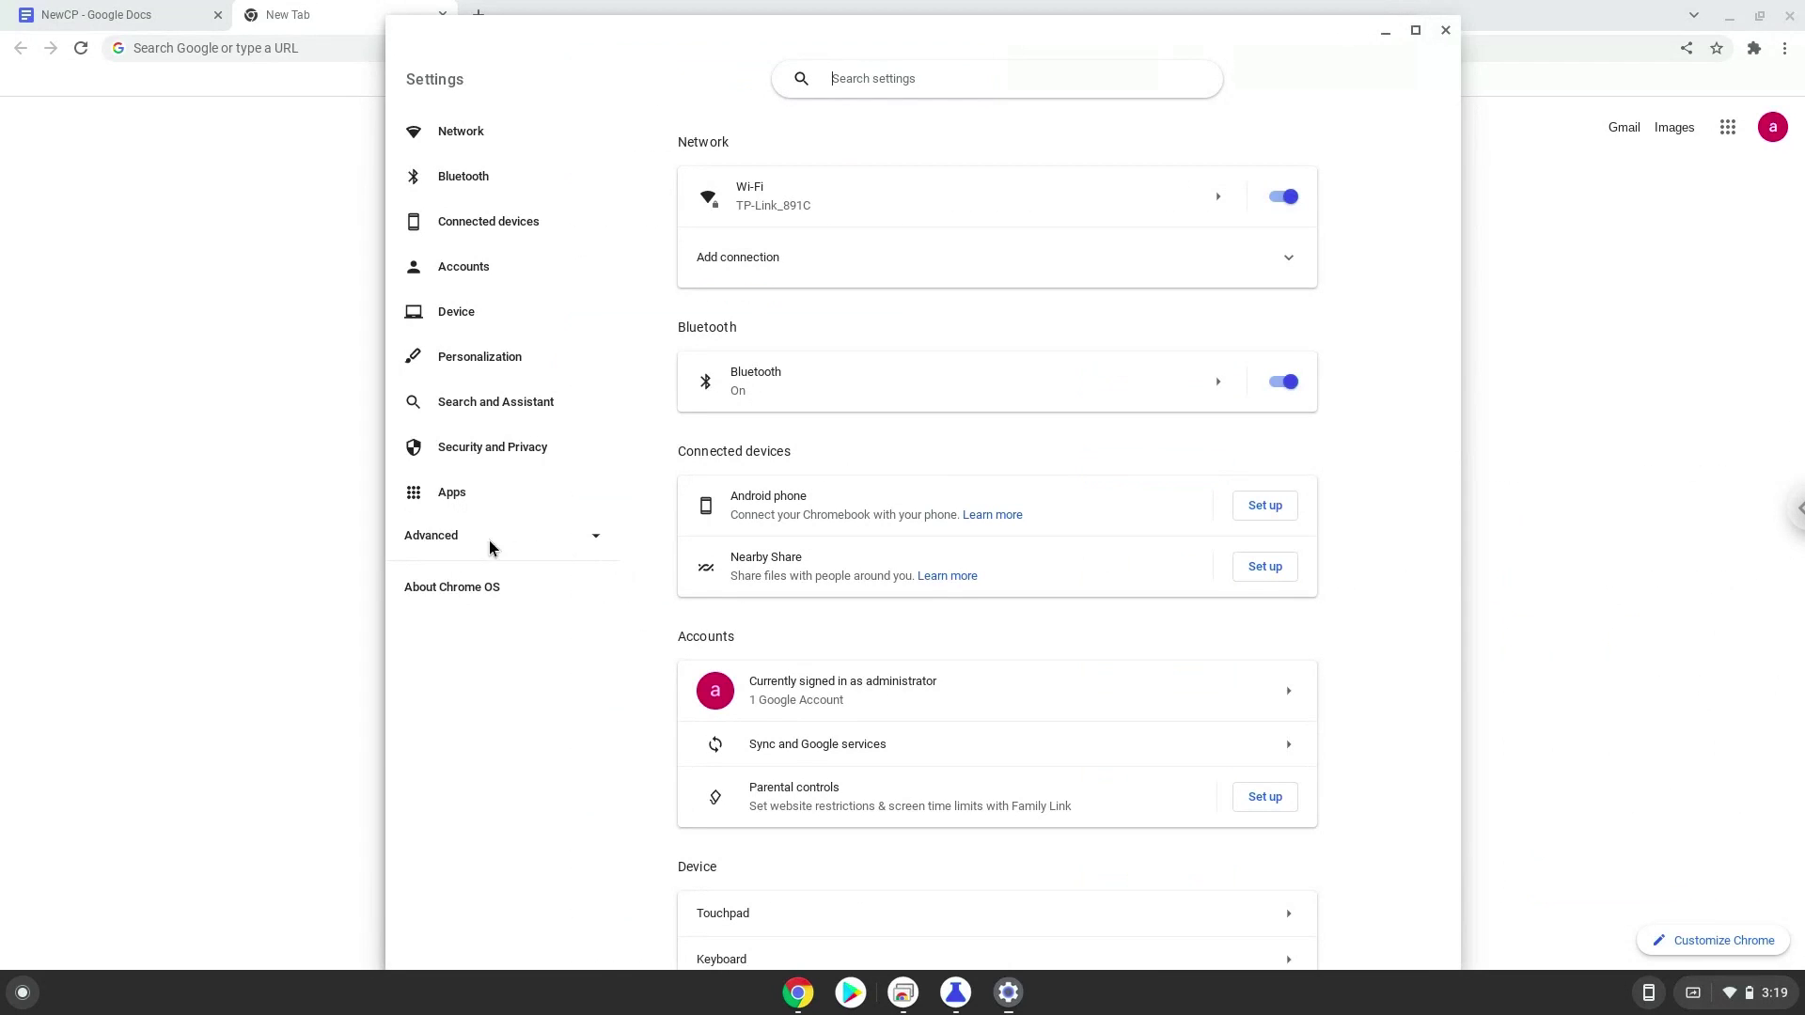
{"action": "left_click", "coordinate": [465, 544]}
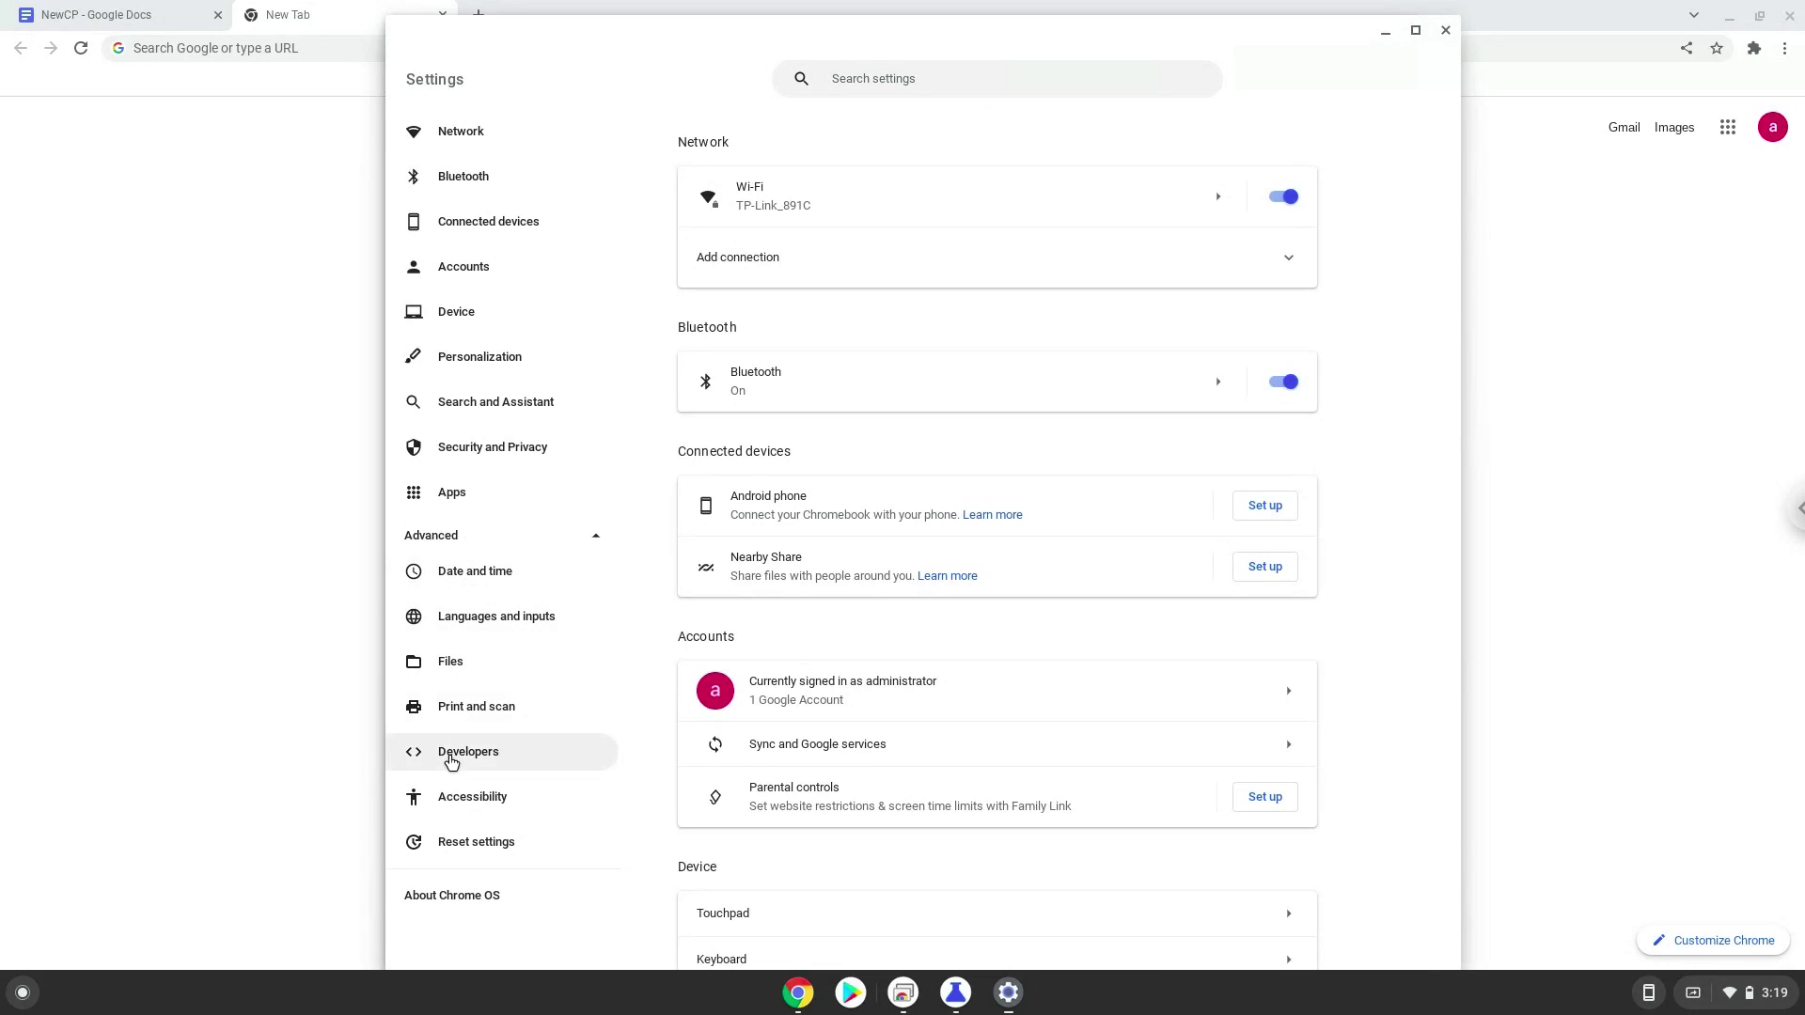
{"action": "left_click", "coordinate": [451, 758]}
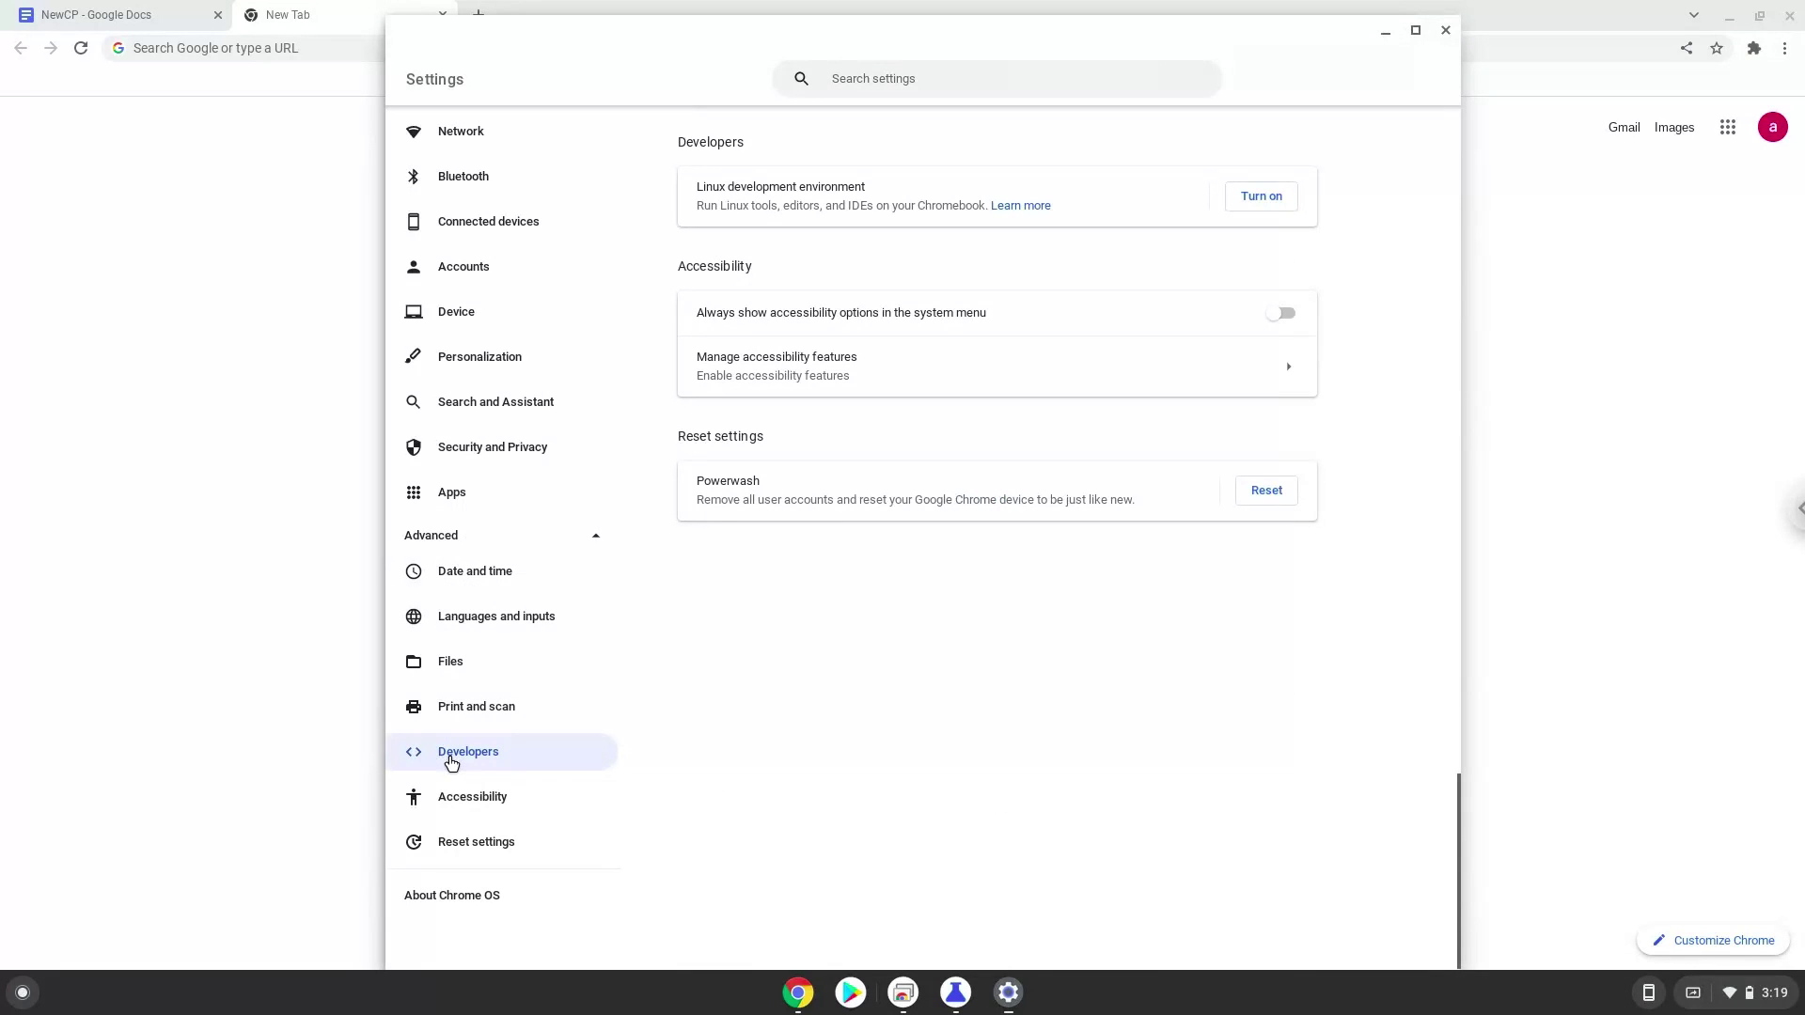
{"action": "left_click", "coordinate": [1252, 197]}
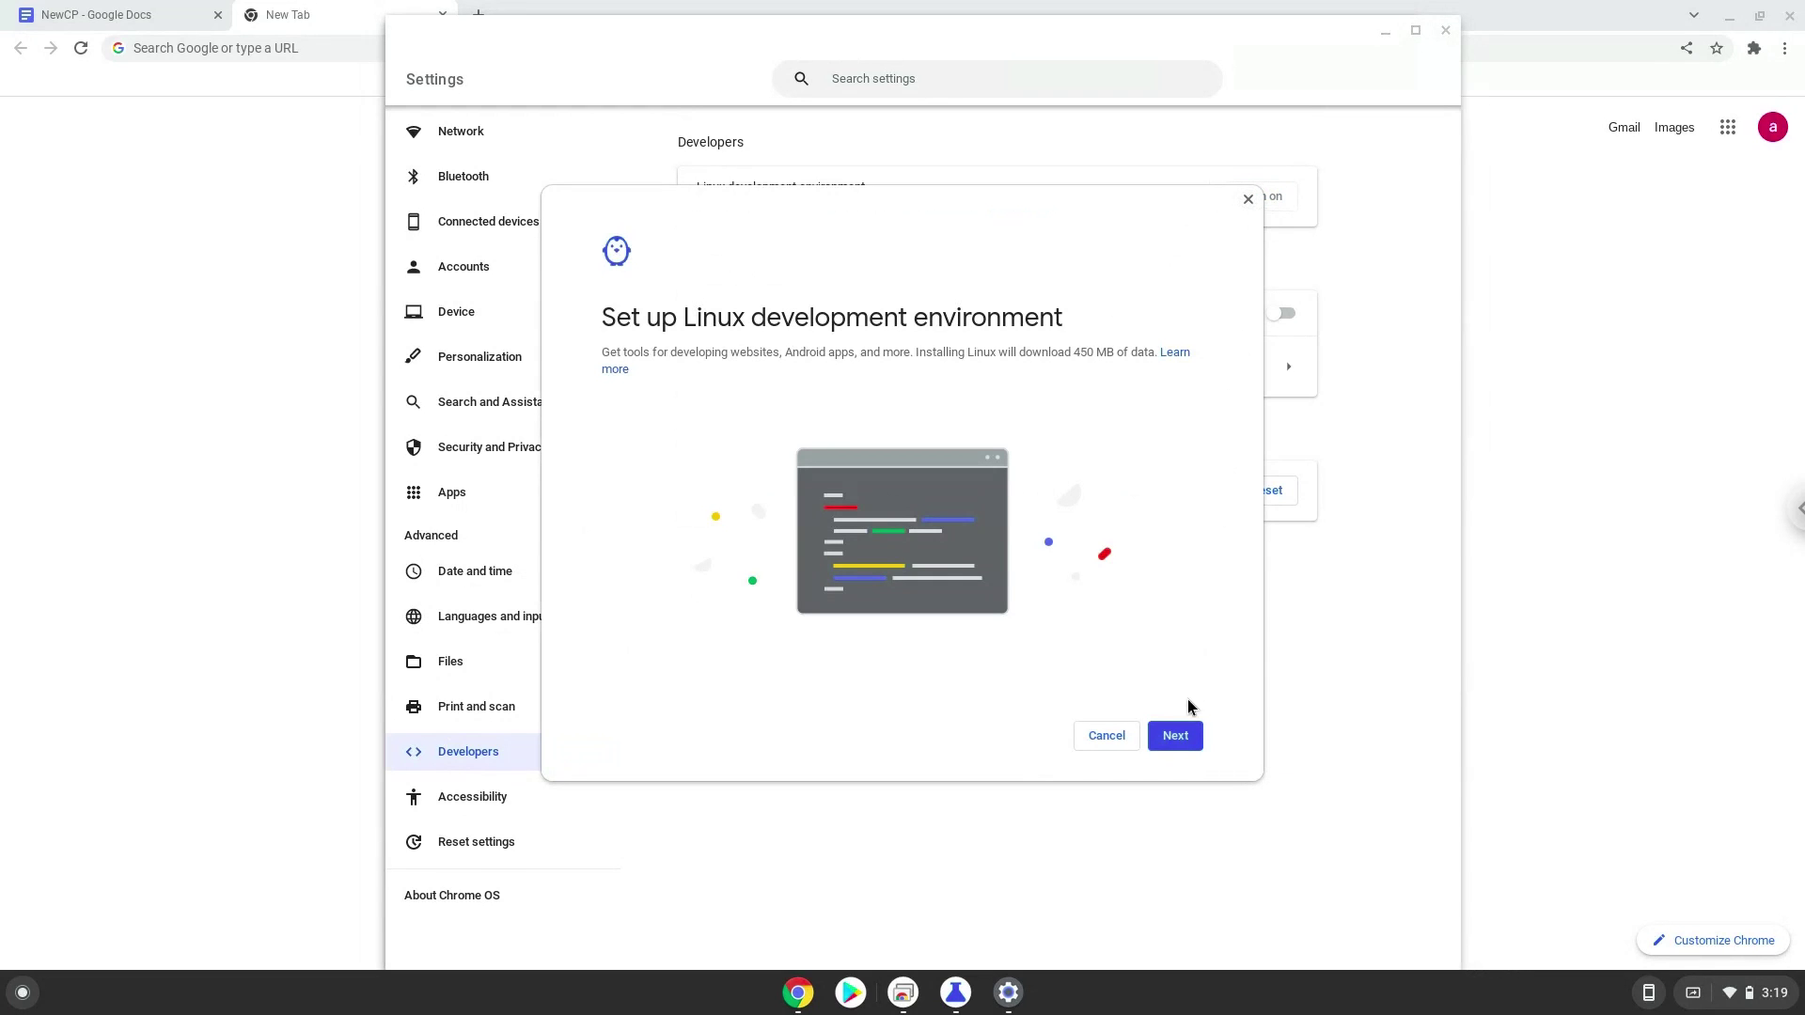
Go past the Linux setup introduction and install Linux until Terminal opens.
{"action": "left_click", "coordinate": [1188, 740]}
{"action": "left_click", "coordinate": [1186, 740]}
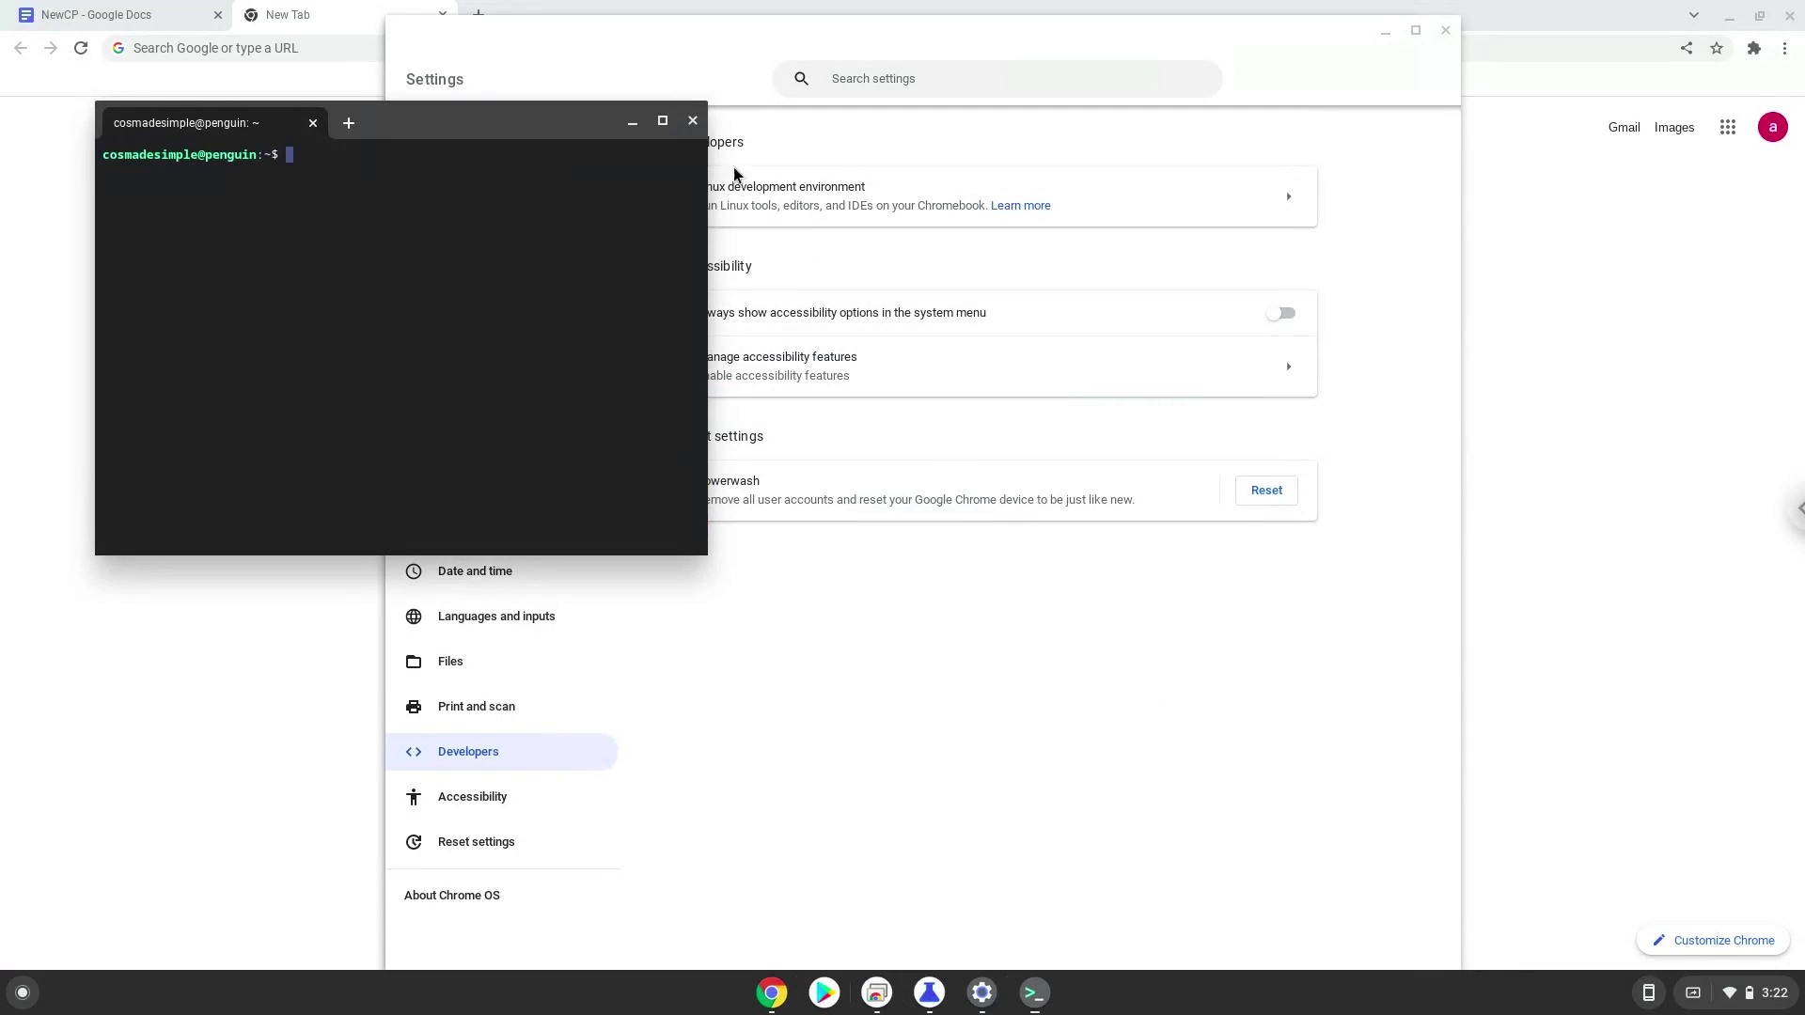
Close the Terminal window and the Settings window.
{"action": "left_click", "coordinate": [693, 122]}
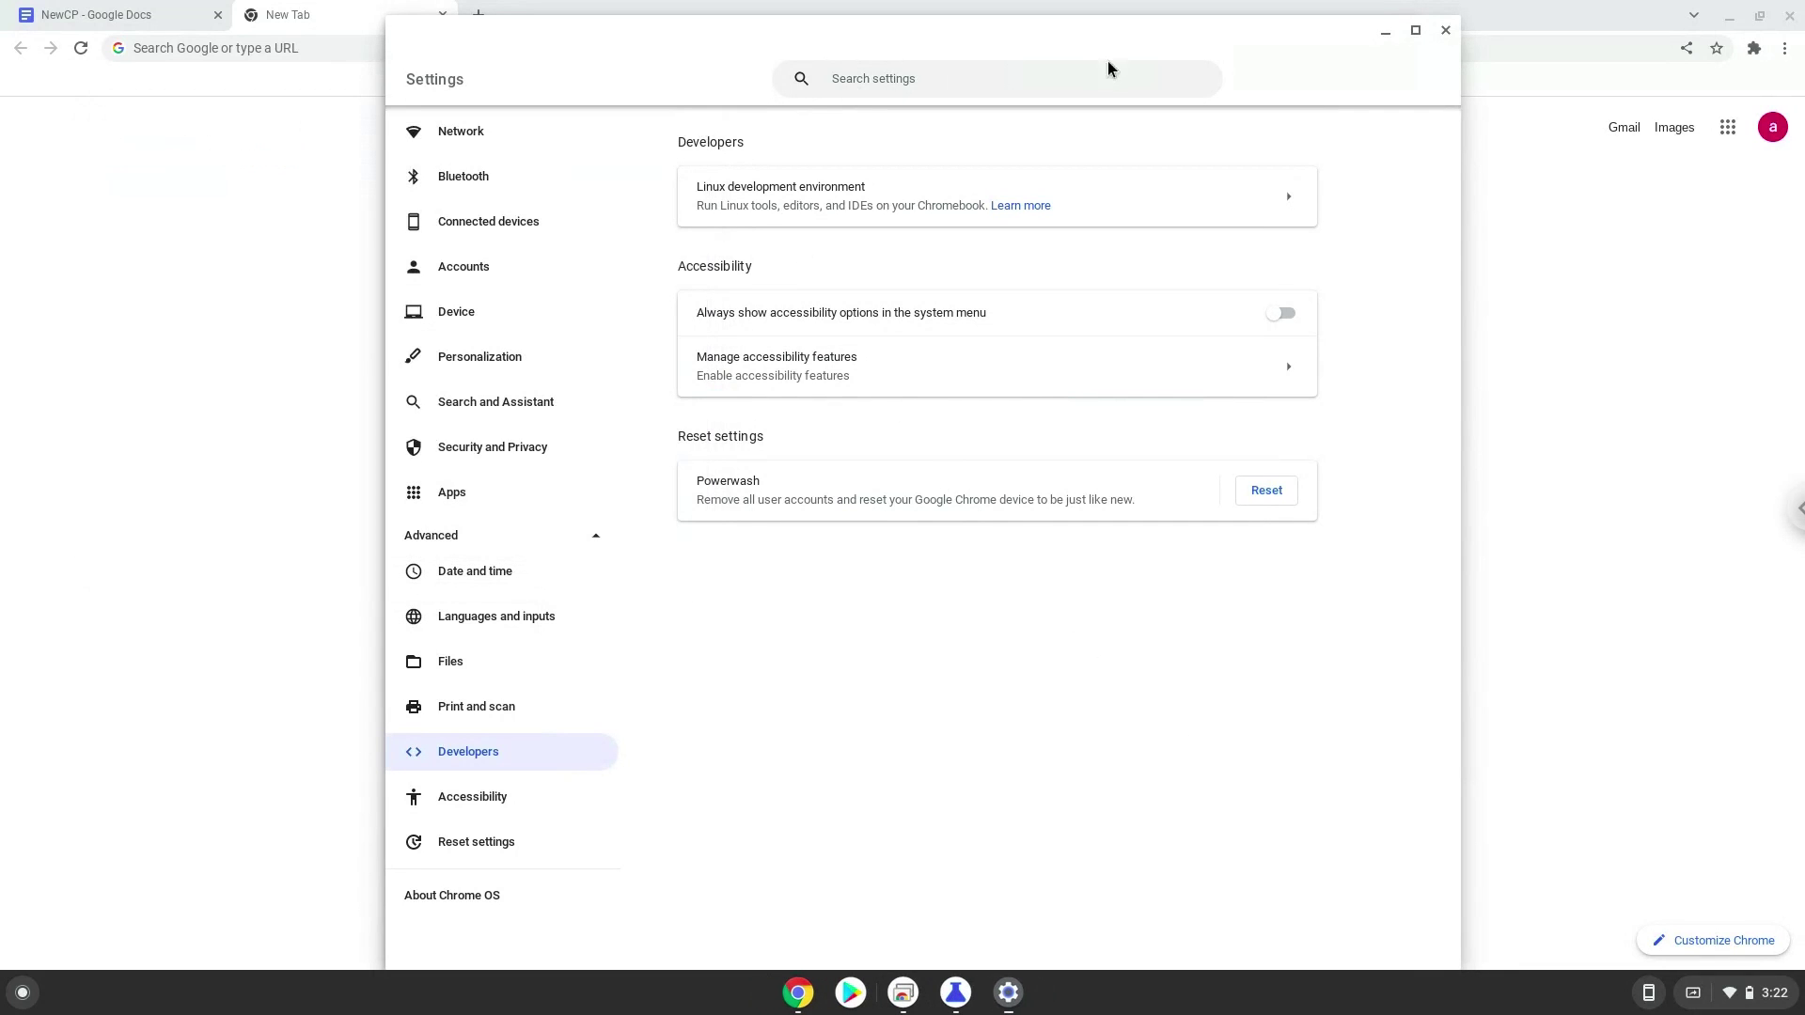
{"action": "left_click", "coordinate": [1443, 33]}
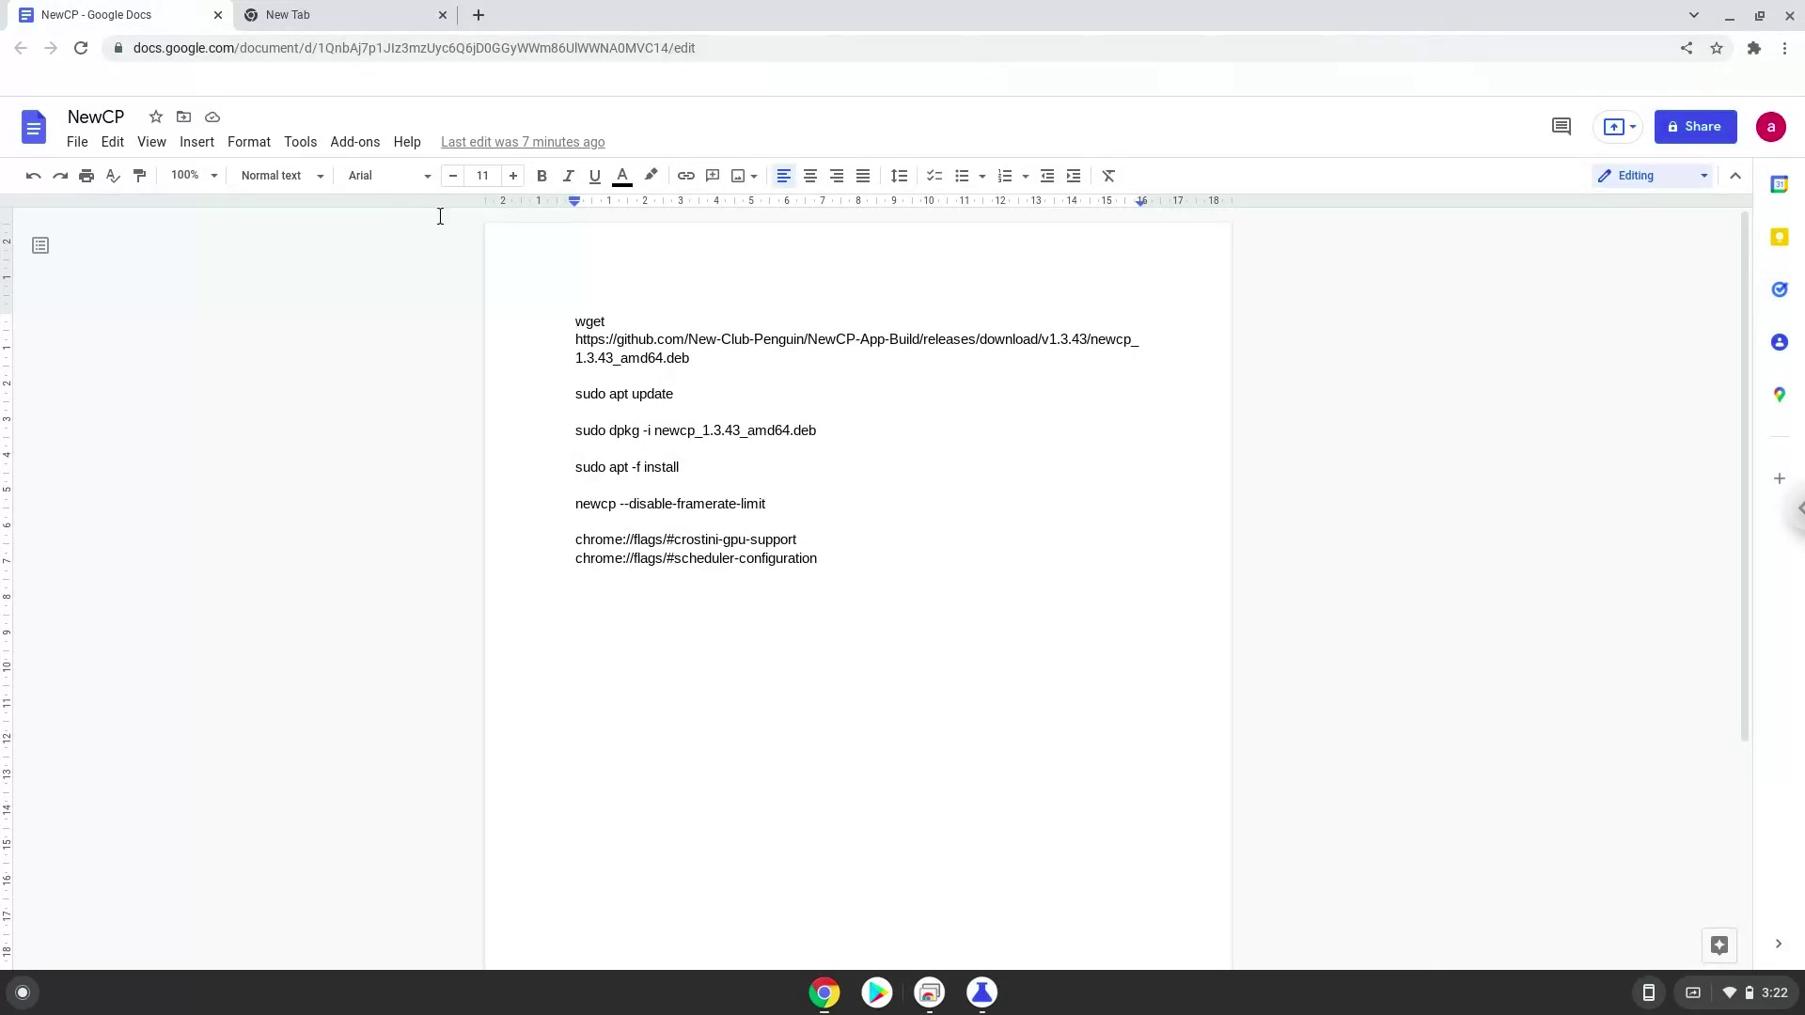
Copy the wget download command for newcp_1.3.43_amd64.deb from the notes.
{"action": "triple_click", "coordinate": [613, 339]}
{"action": "right_click", "coordinate": [613, 340]}
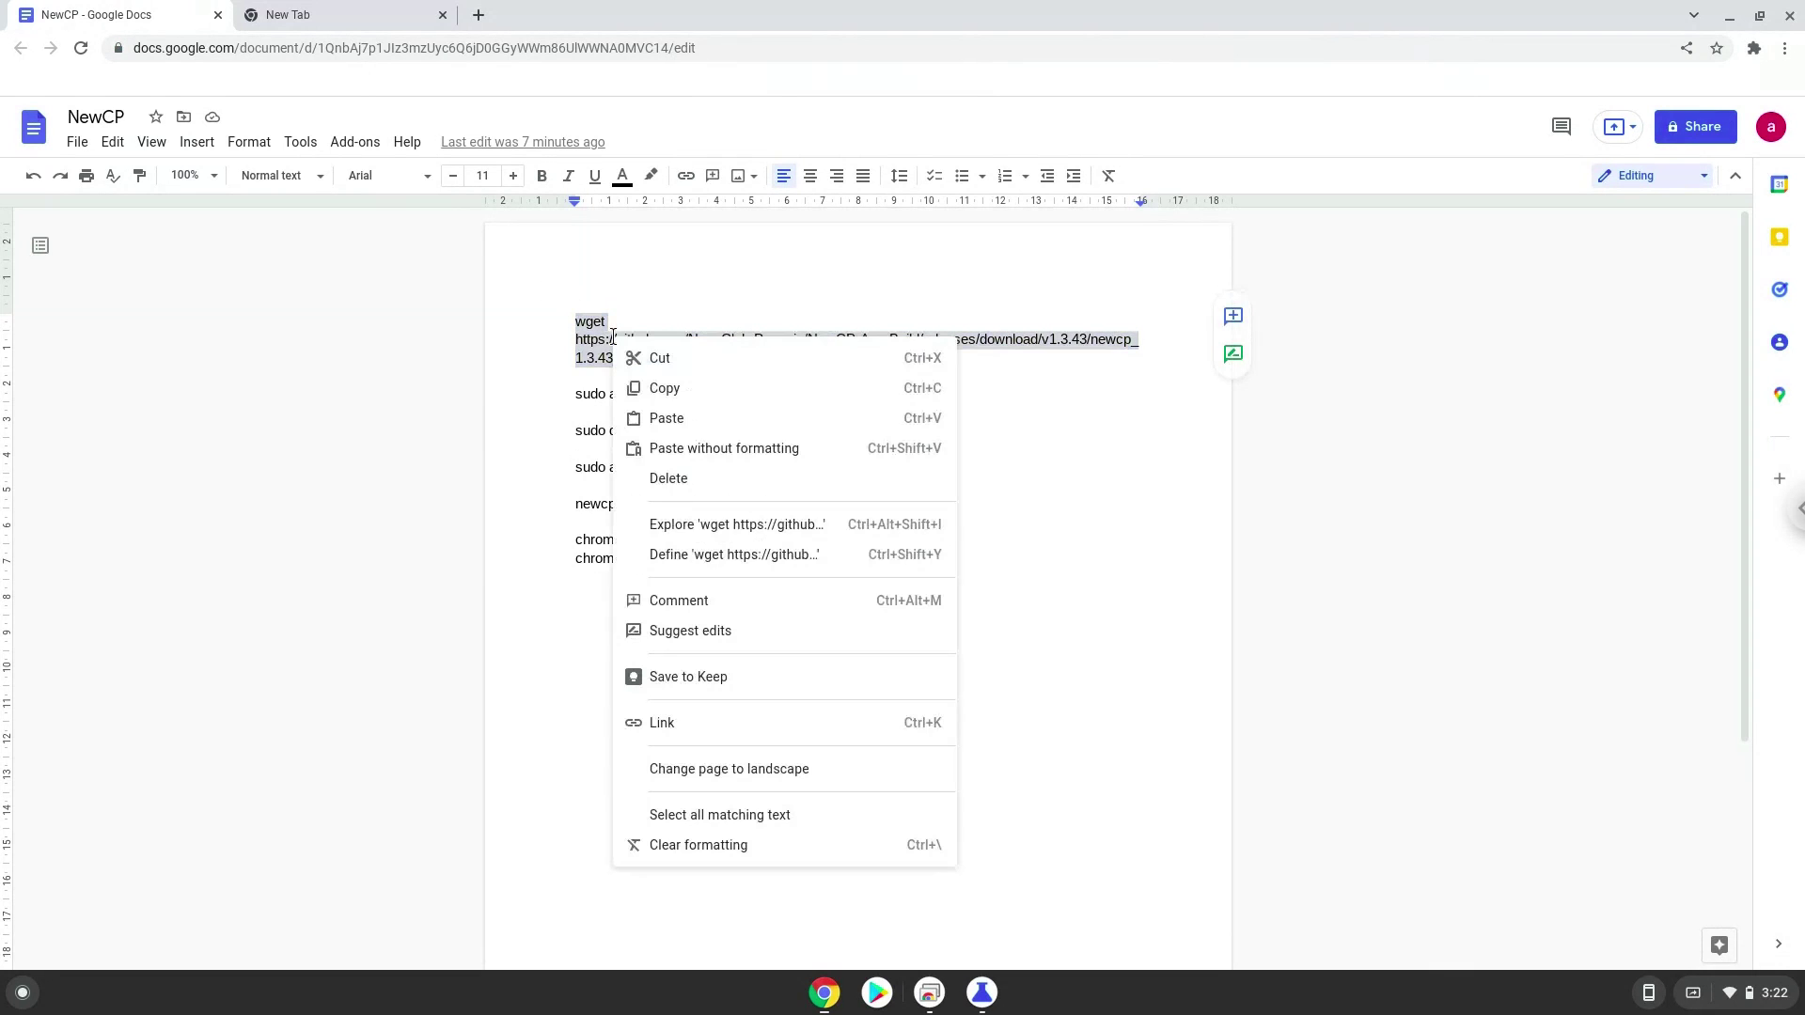
{"action": "left_click", "coordinate": [663, 388]}
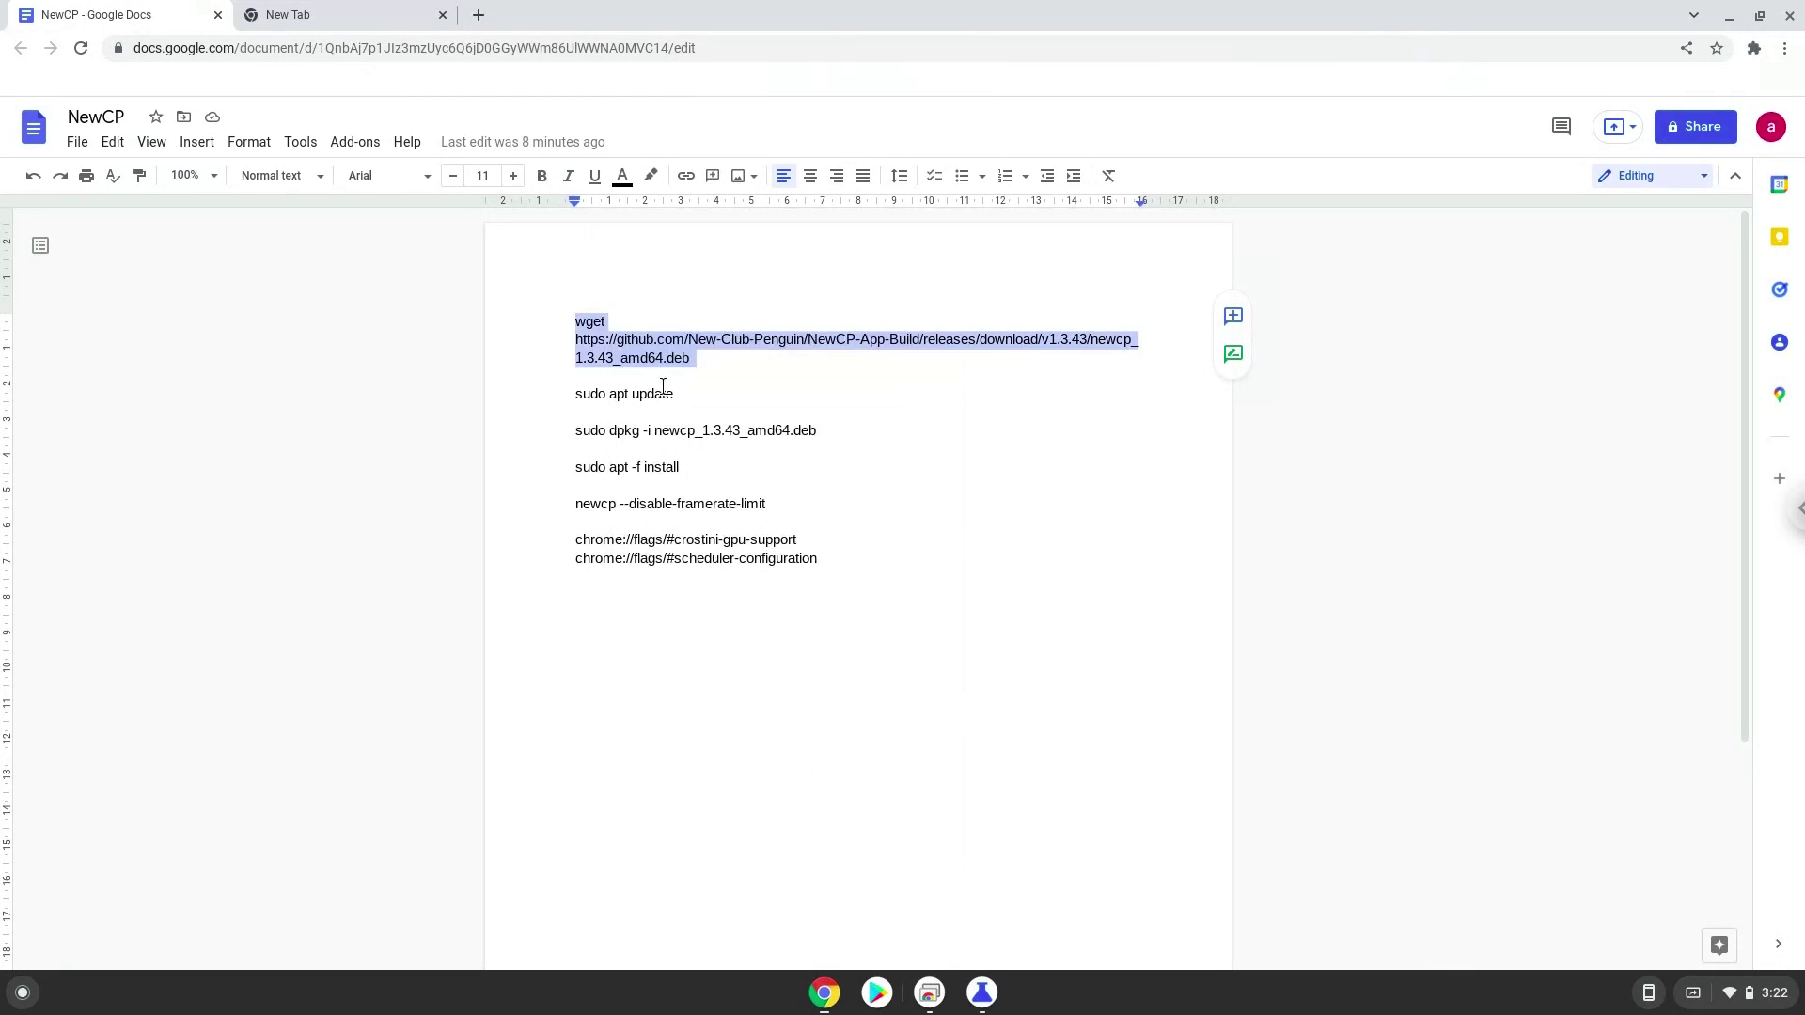
Launch Terminal from the launcher search 'ter', then return to the notes after the download.
{"action": "left_click", "coordinate": [23, 994]}
{"action": "type", "text": "te"}
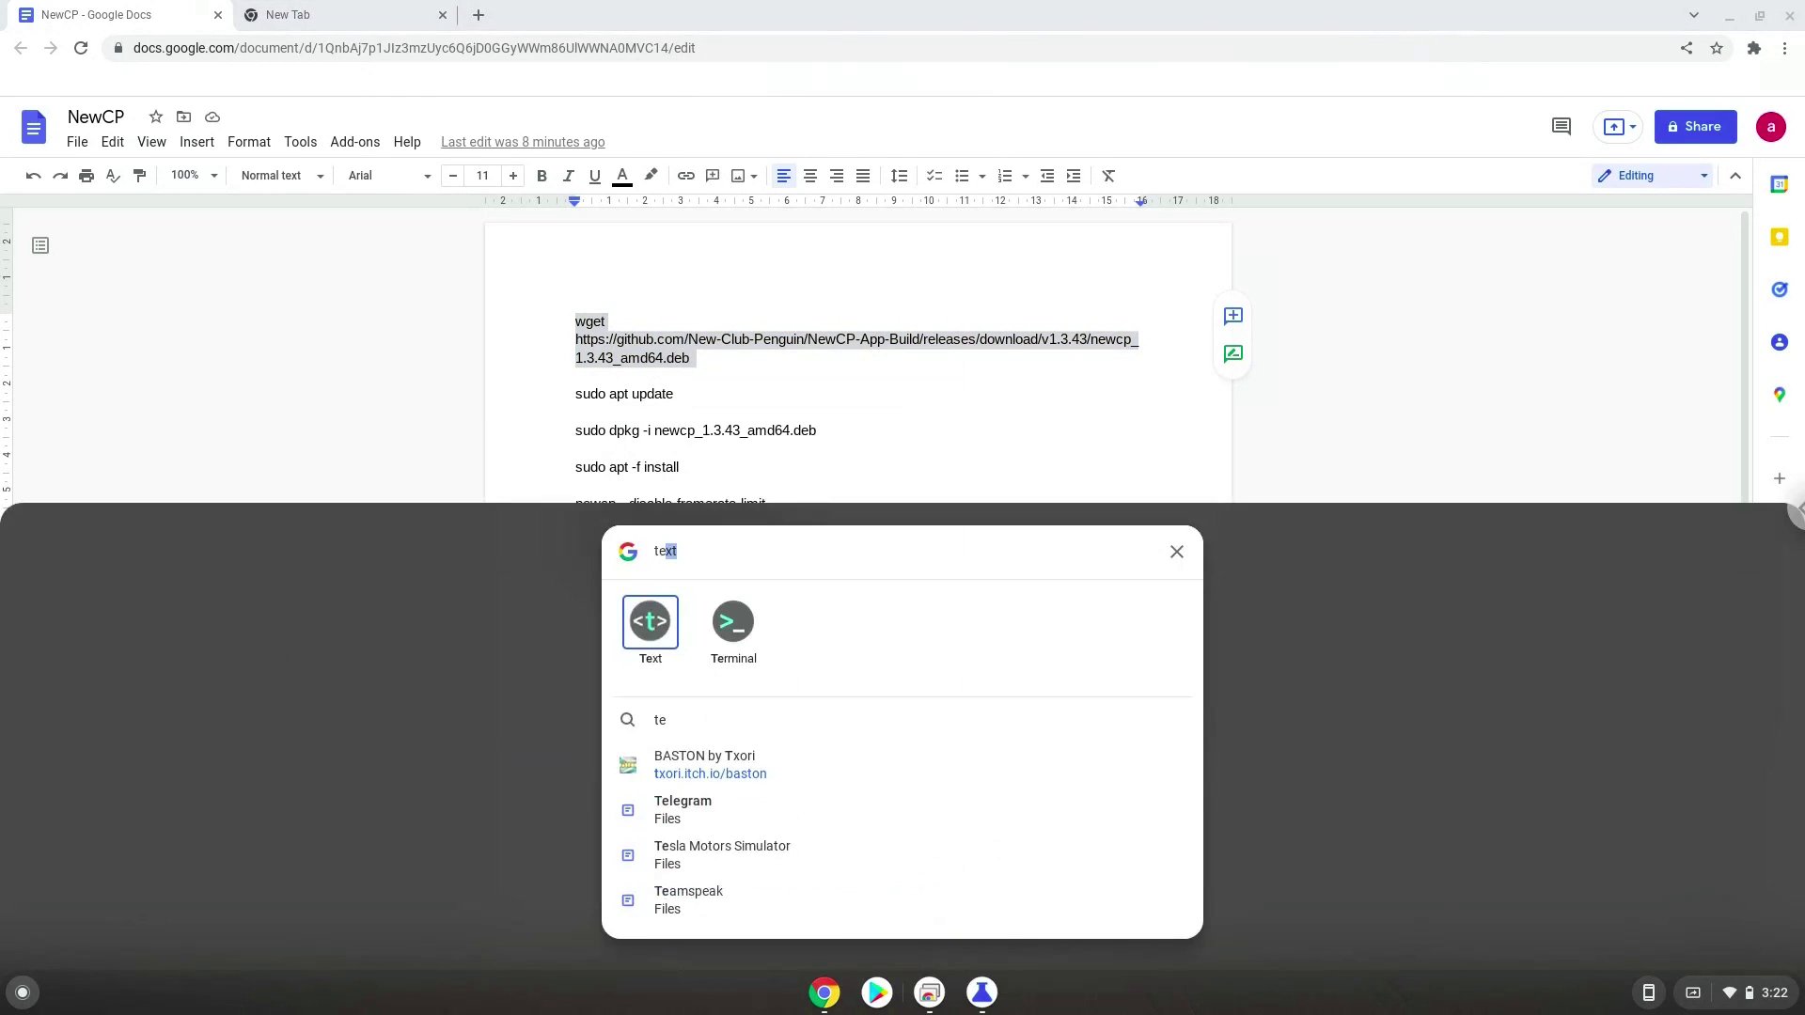
{"action": "type", "text": "r"}
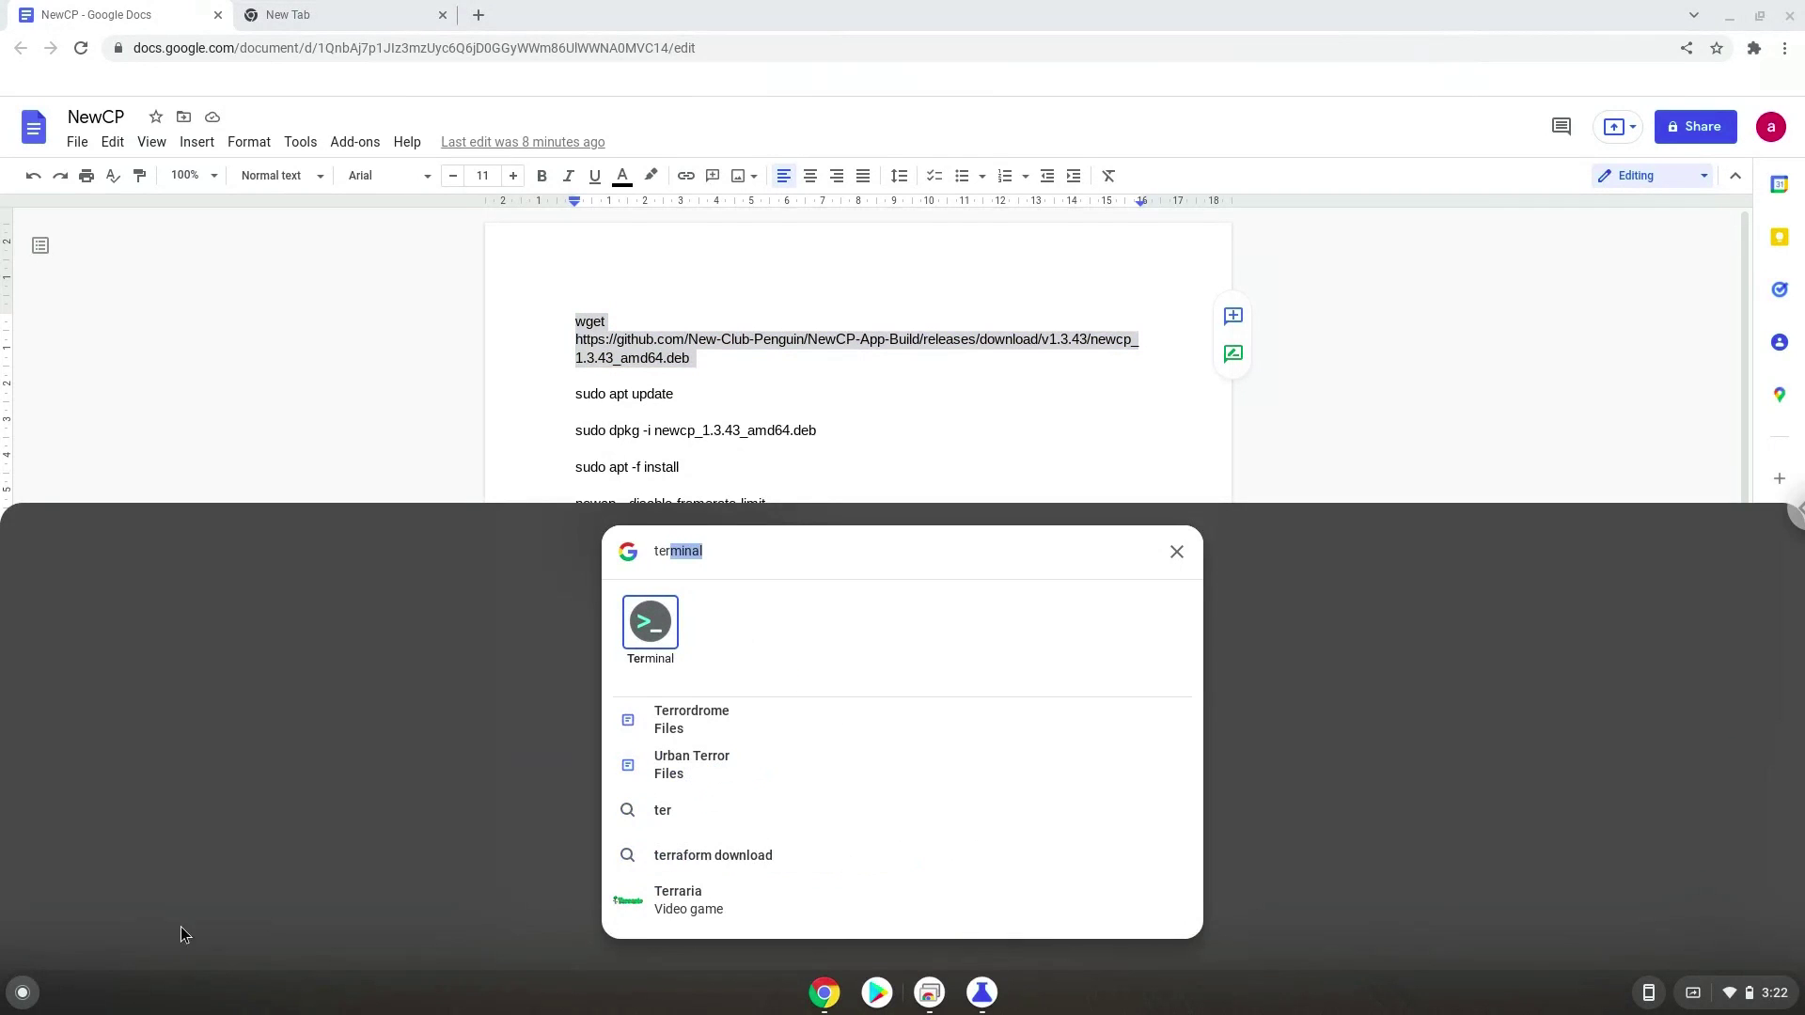
{"action": "left_click", "coordinate": [639, 628]}
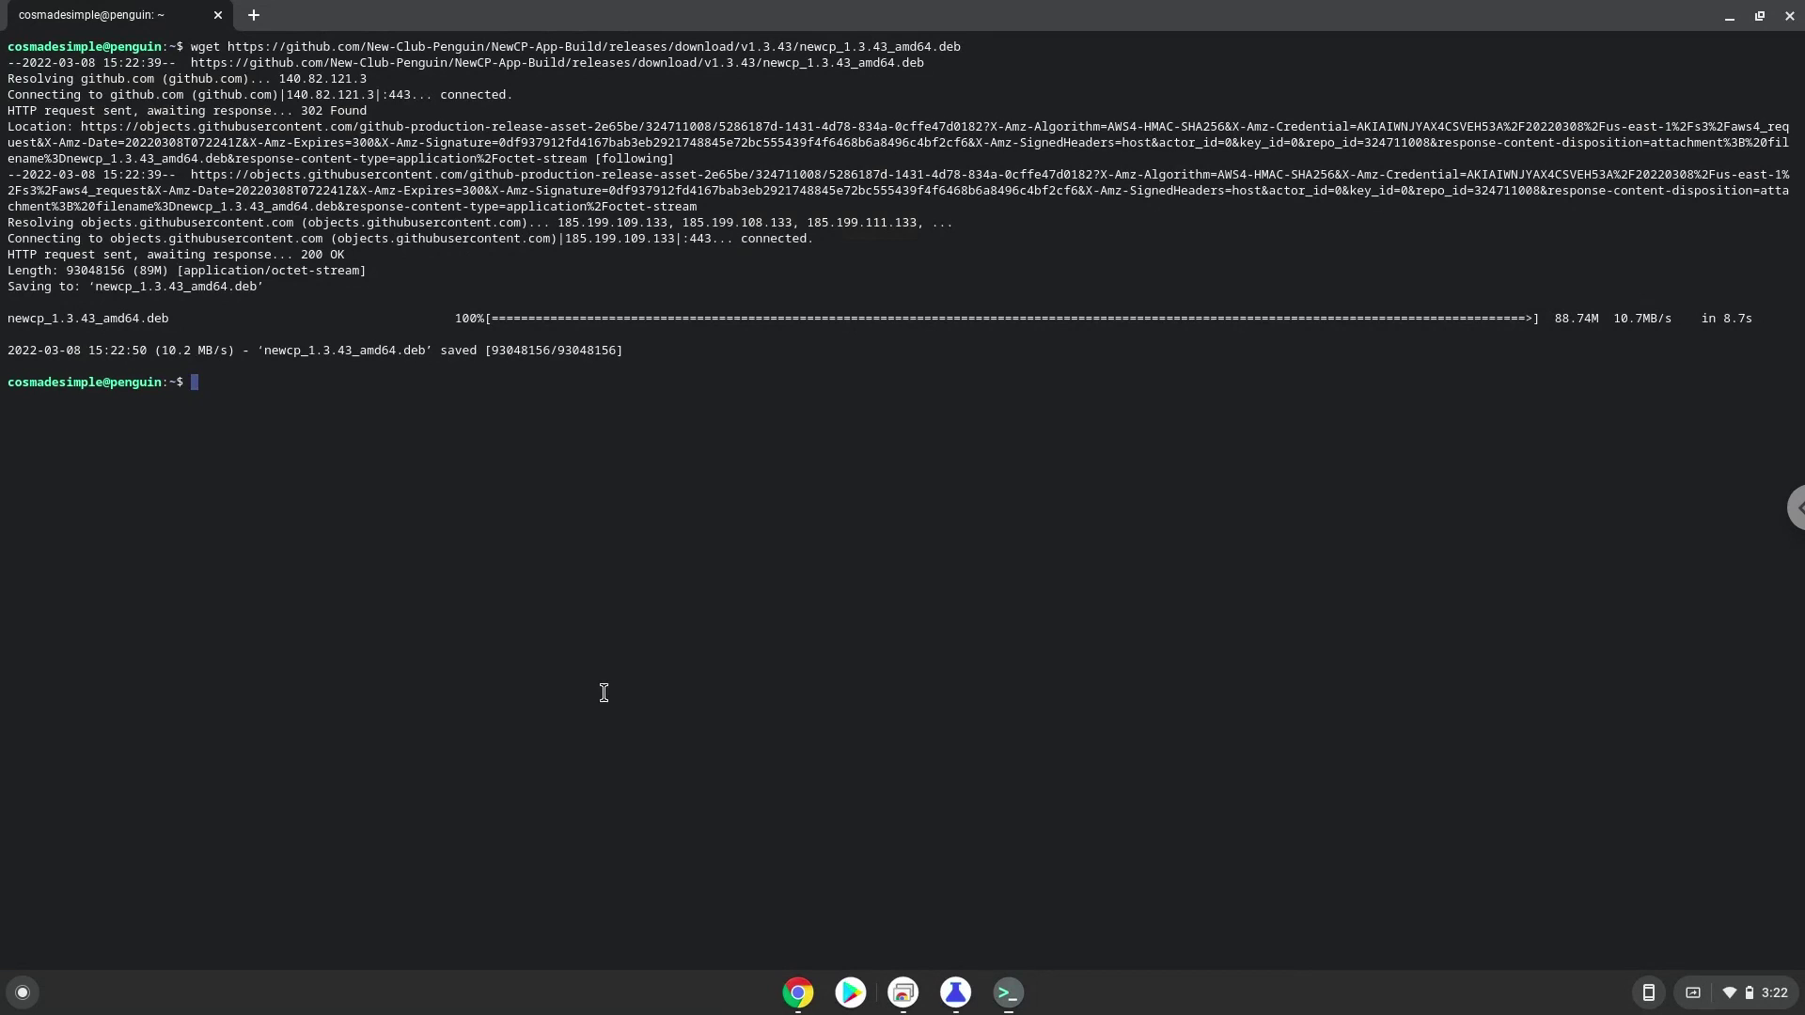
{"action": "left_click", "coordinate": [797, 993]}
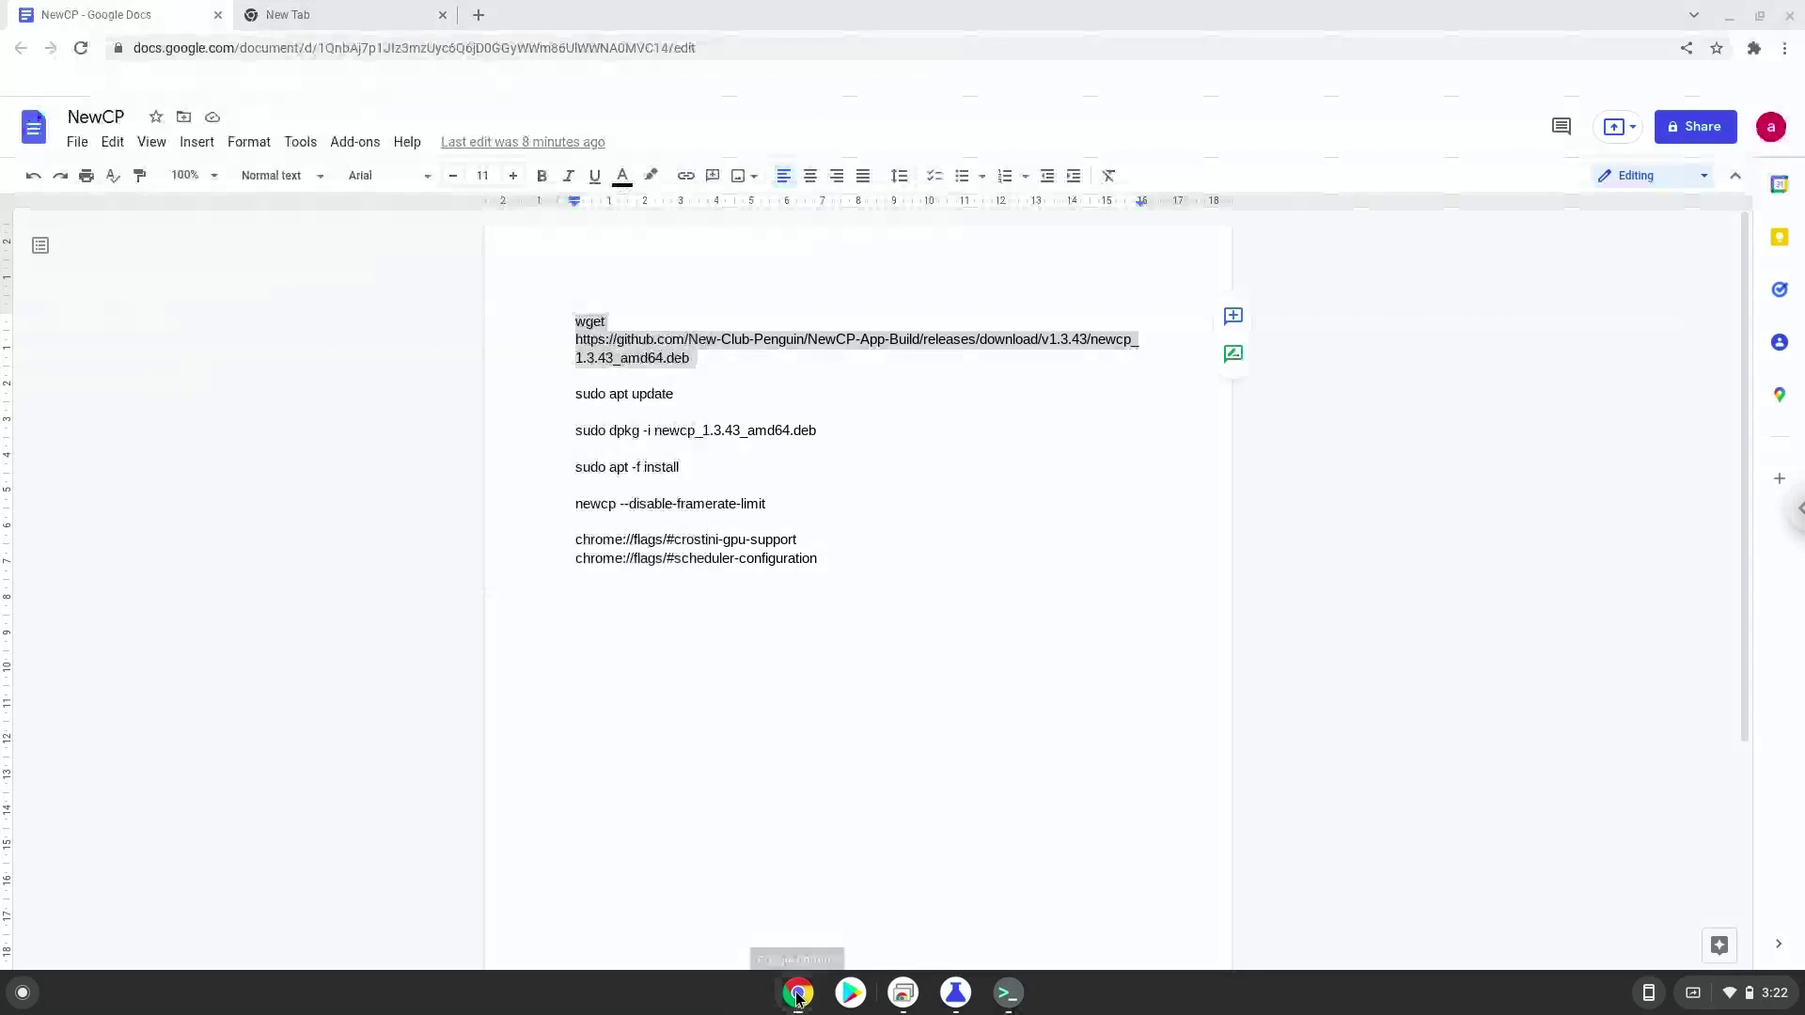
Copy the 'sudo apt update' command from the NewCP notes.
{"action": "left_click", "coordinate": [602, 395]}
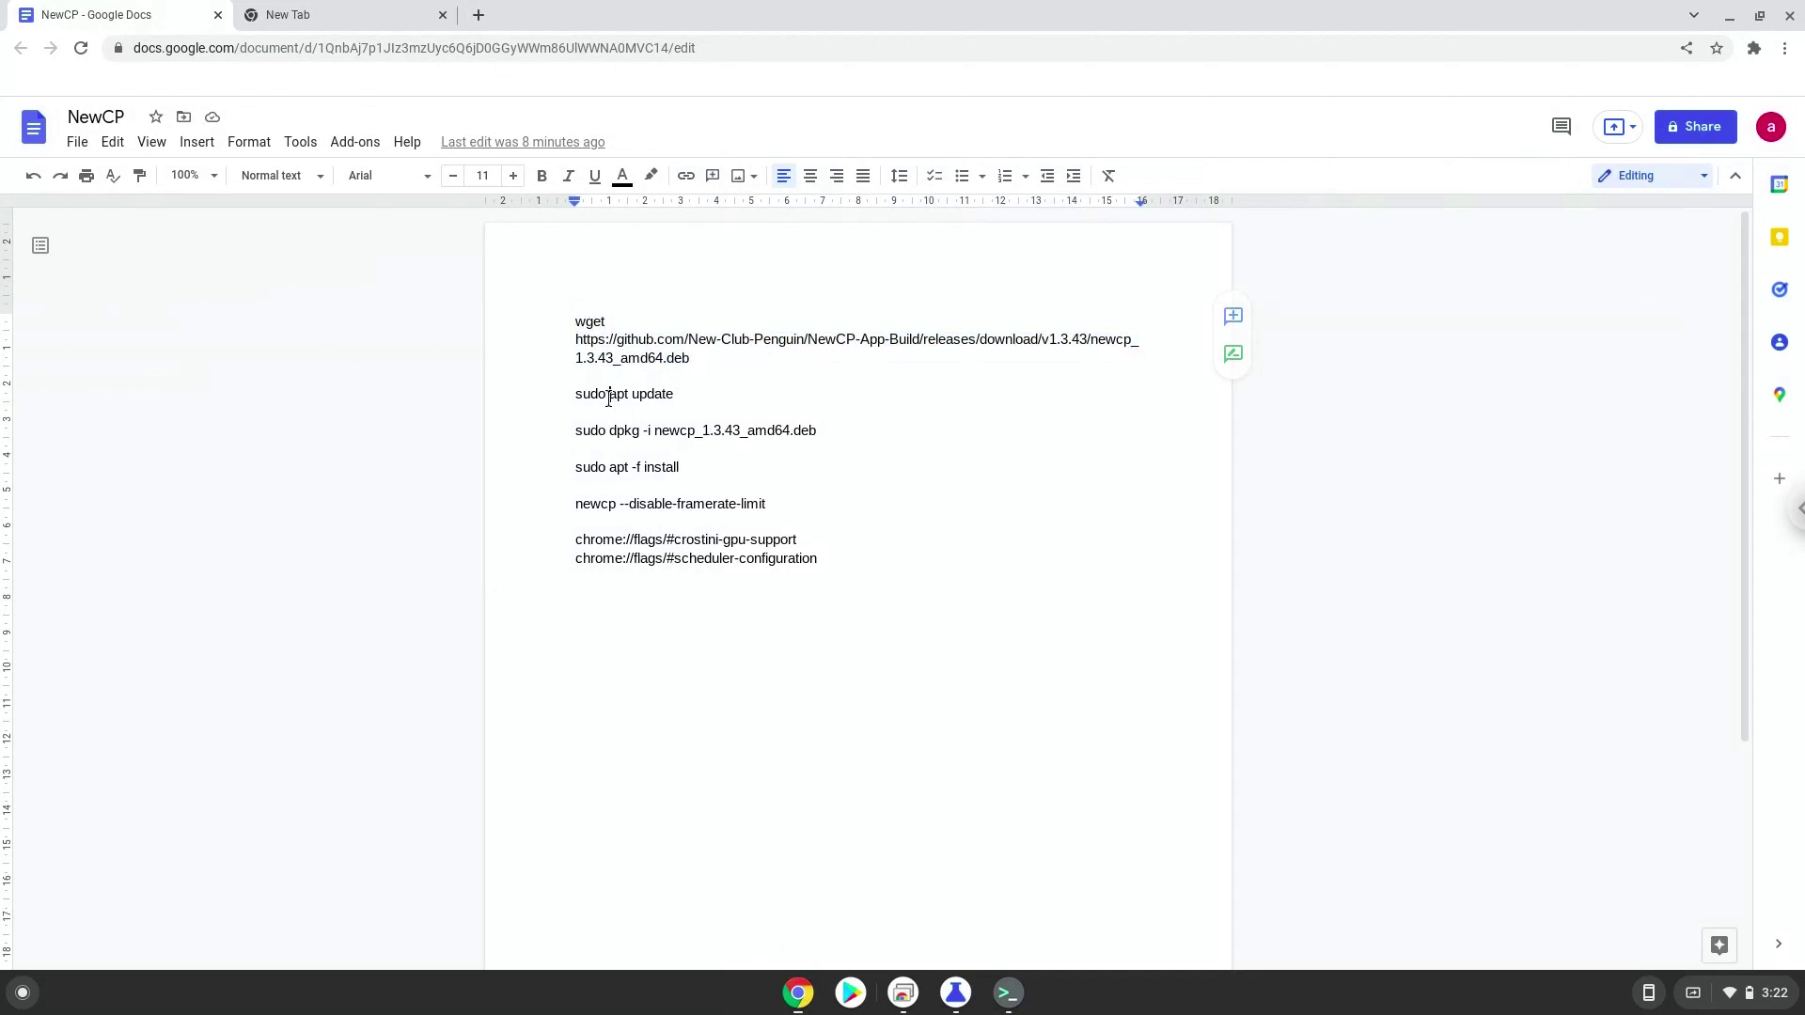
{"action": "key", "text": "shift+Down"}
{"action": "key", "text": "shift+Down"}
{"action": "key", "text": "shift+Down"}
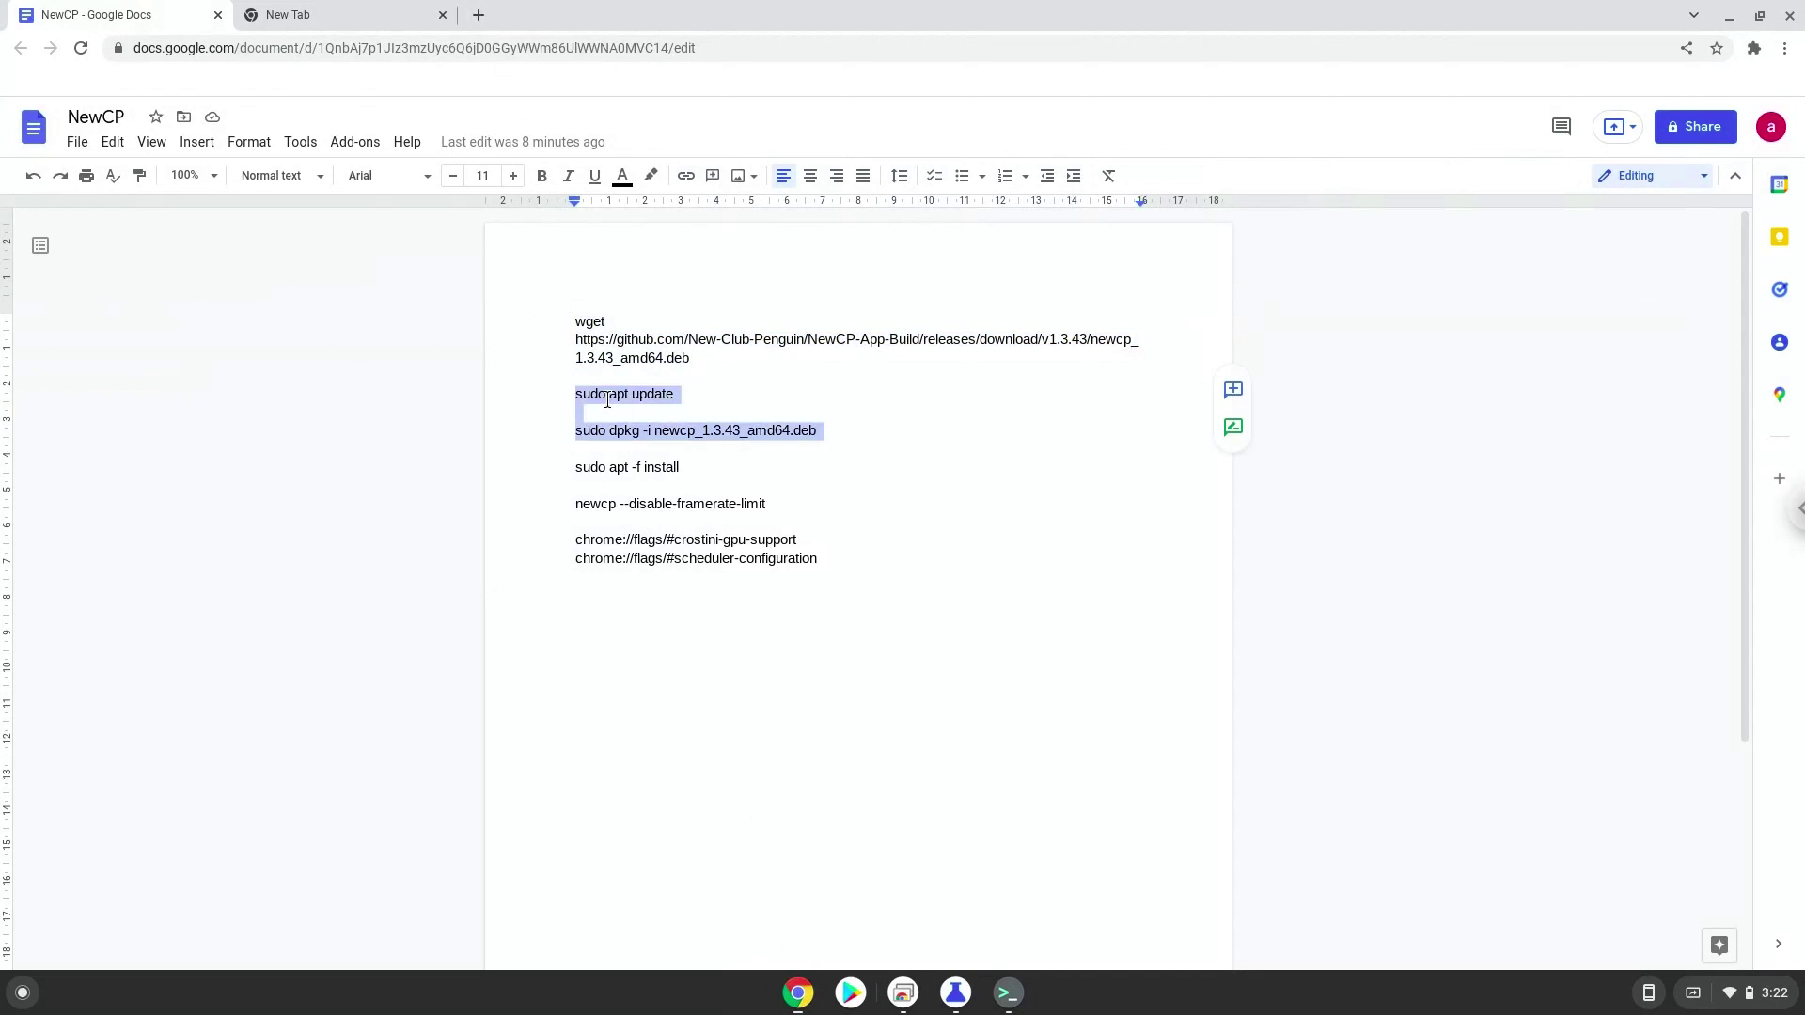
{"action": "left_click", "coordinate": [700, 397]}
{"action": "key", "text": "ctrl+shift+Left"}
{"action": "key", "text": "ctrl+shift+Left"}
{"action": "key", "text": "ctrl+shift+Left"}
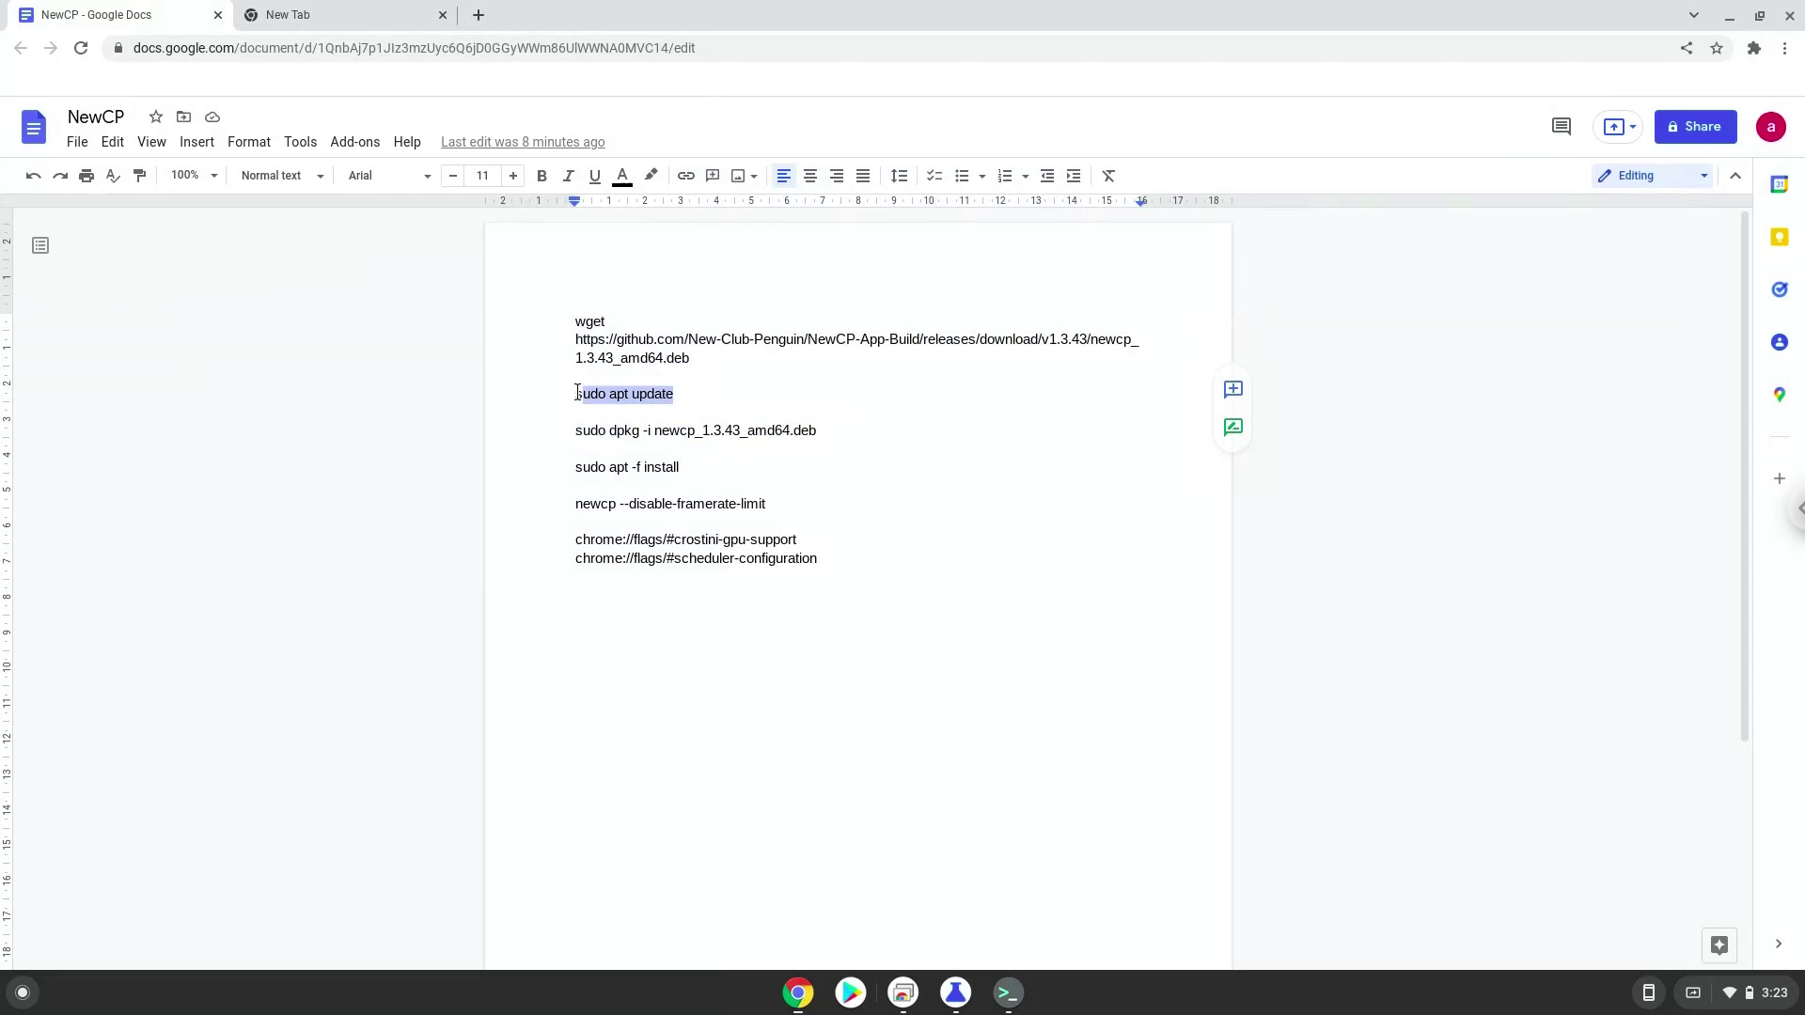
{"action": "right_click", "coordinate": [605, 395]}
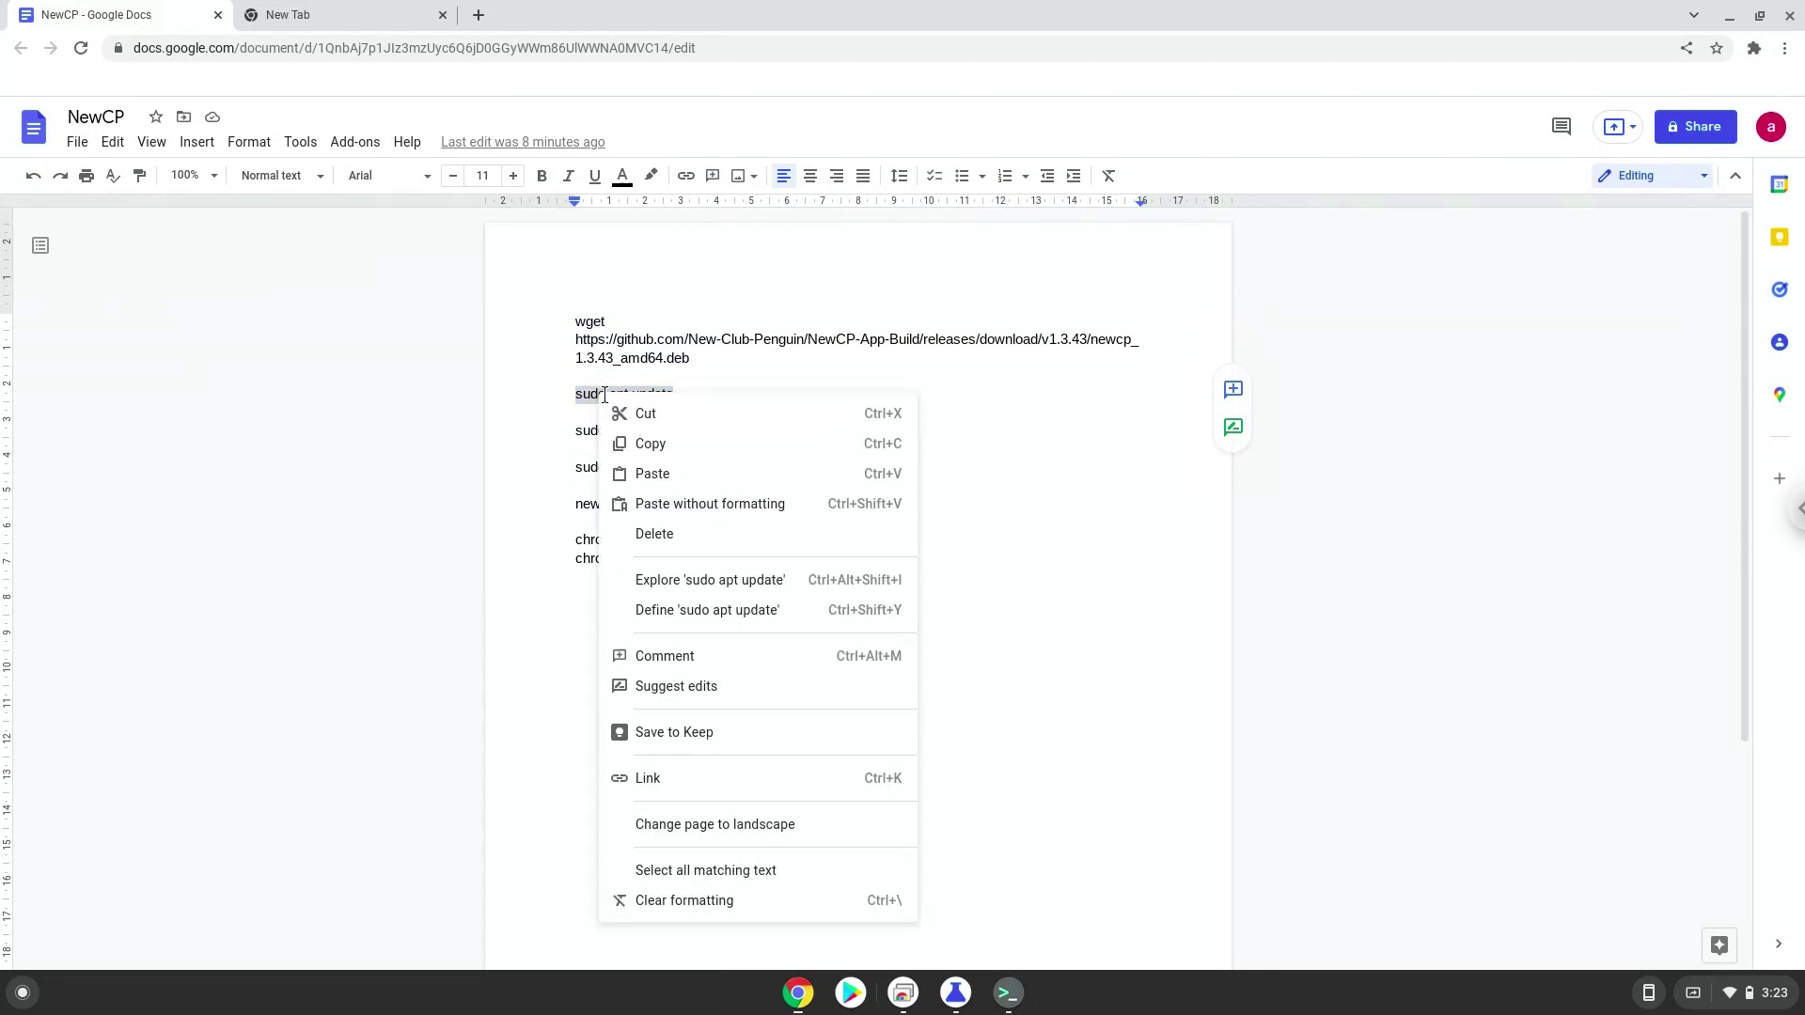
{"action": "left_click", "coordinate": [648, 444]}
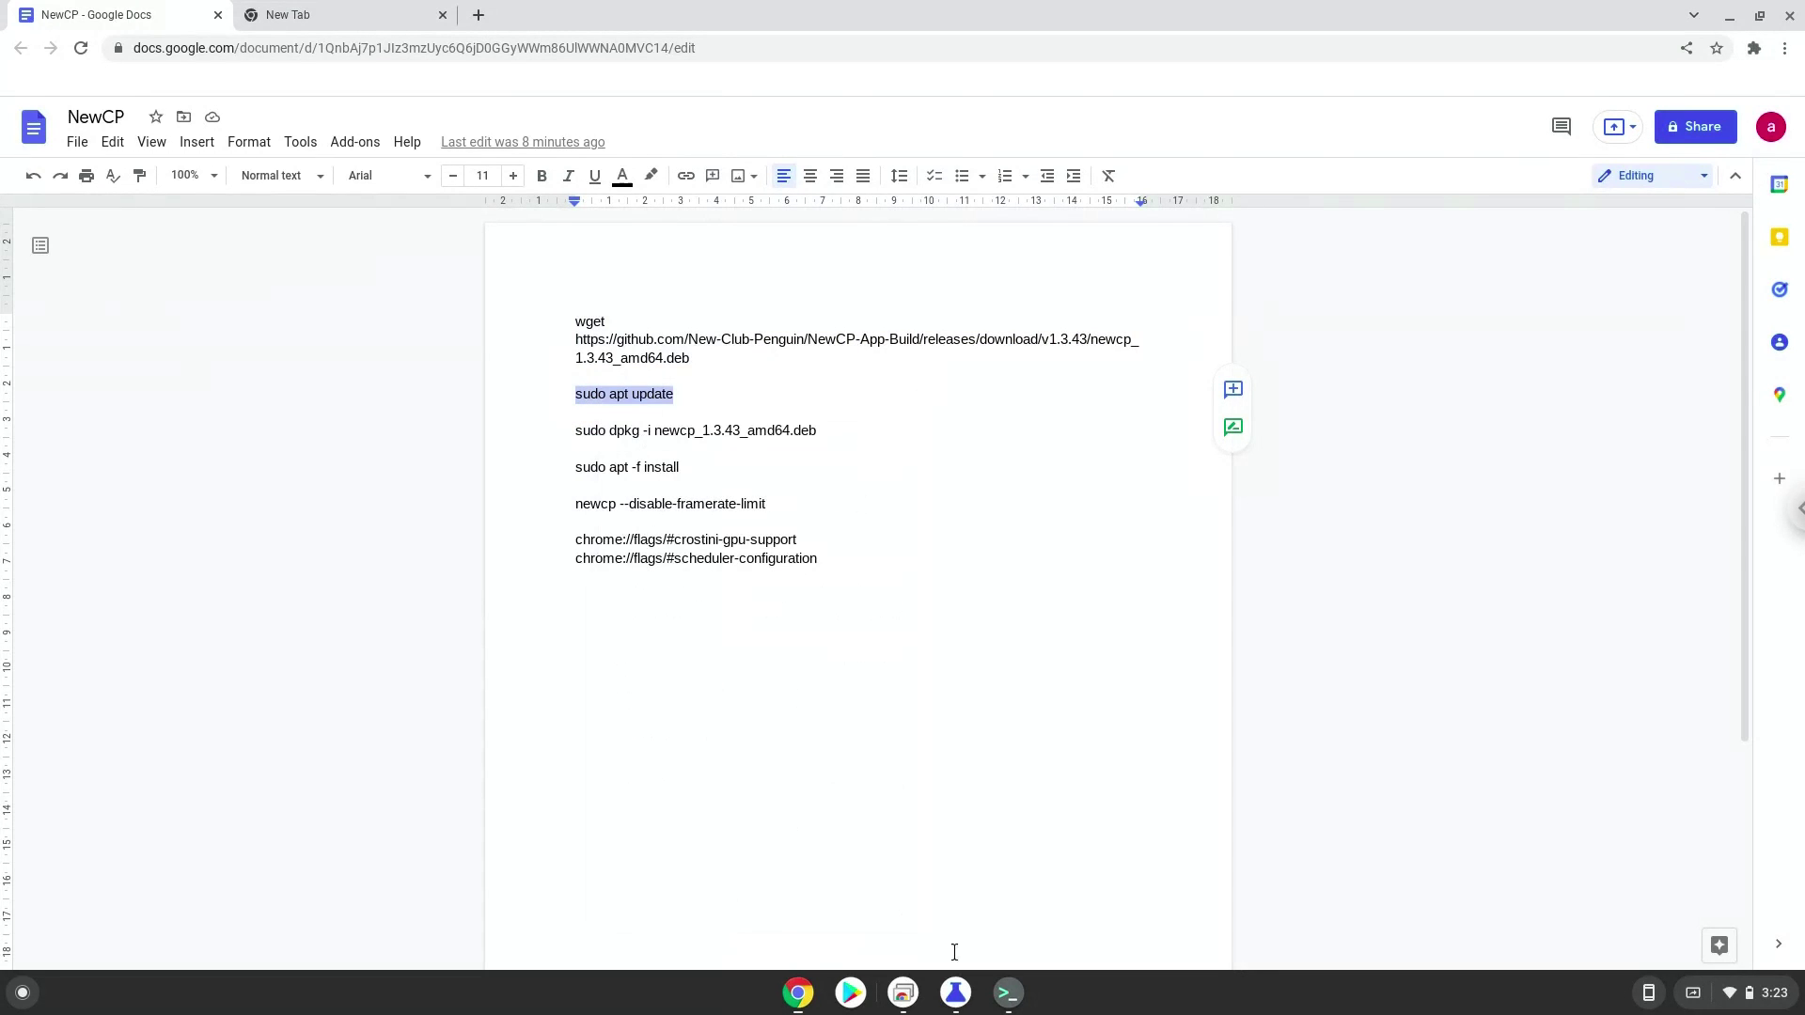
Paste and run sudo apt update in the Linux Terminal.
{"action": "left_click", "coordinate": [1008, 993]}
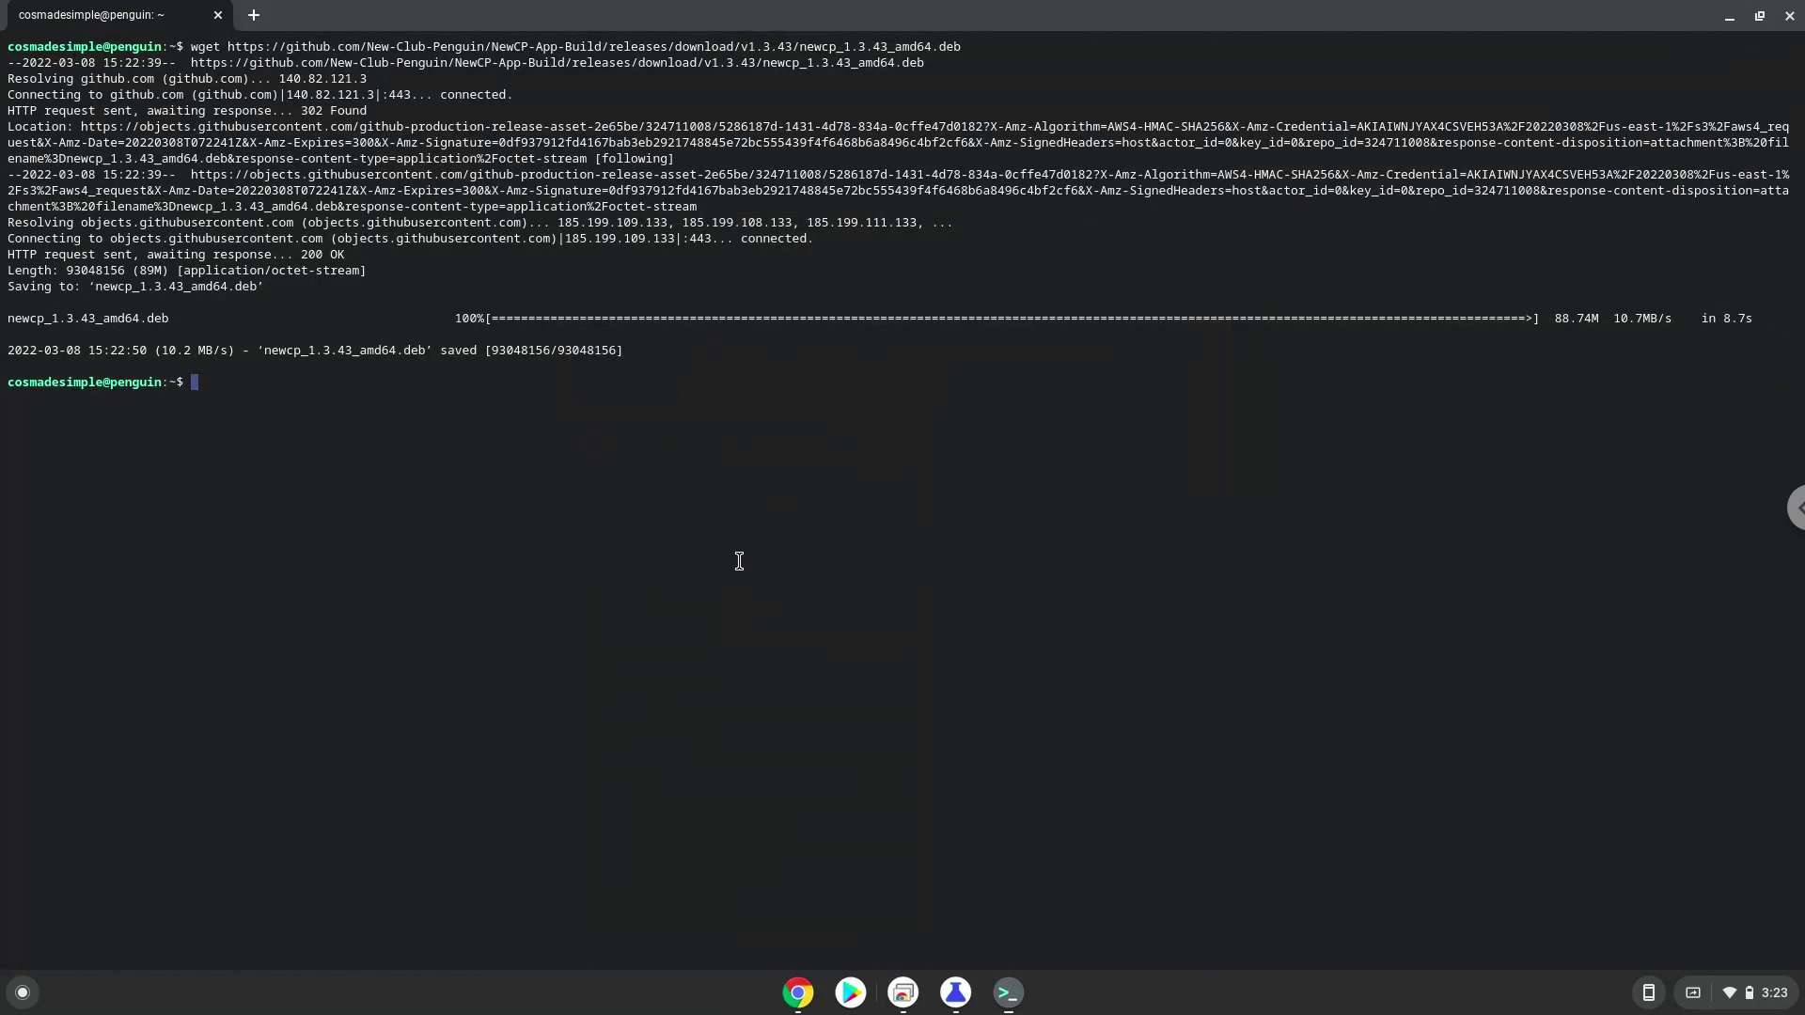
{"action": "key", "text": "ctrl+shift+v"}
{"action": "key", "text": "Return"}
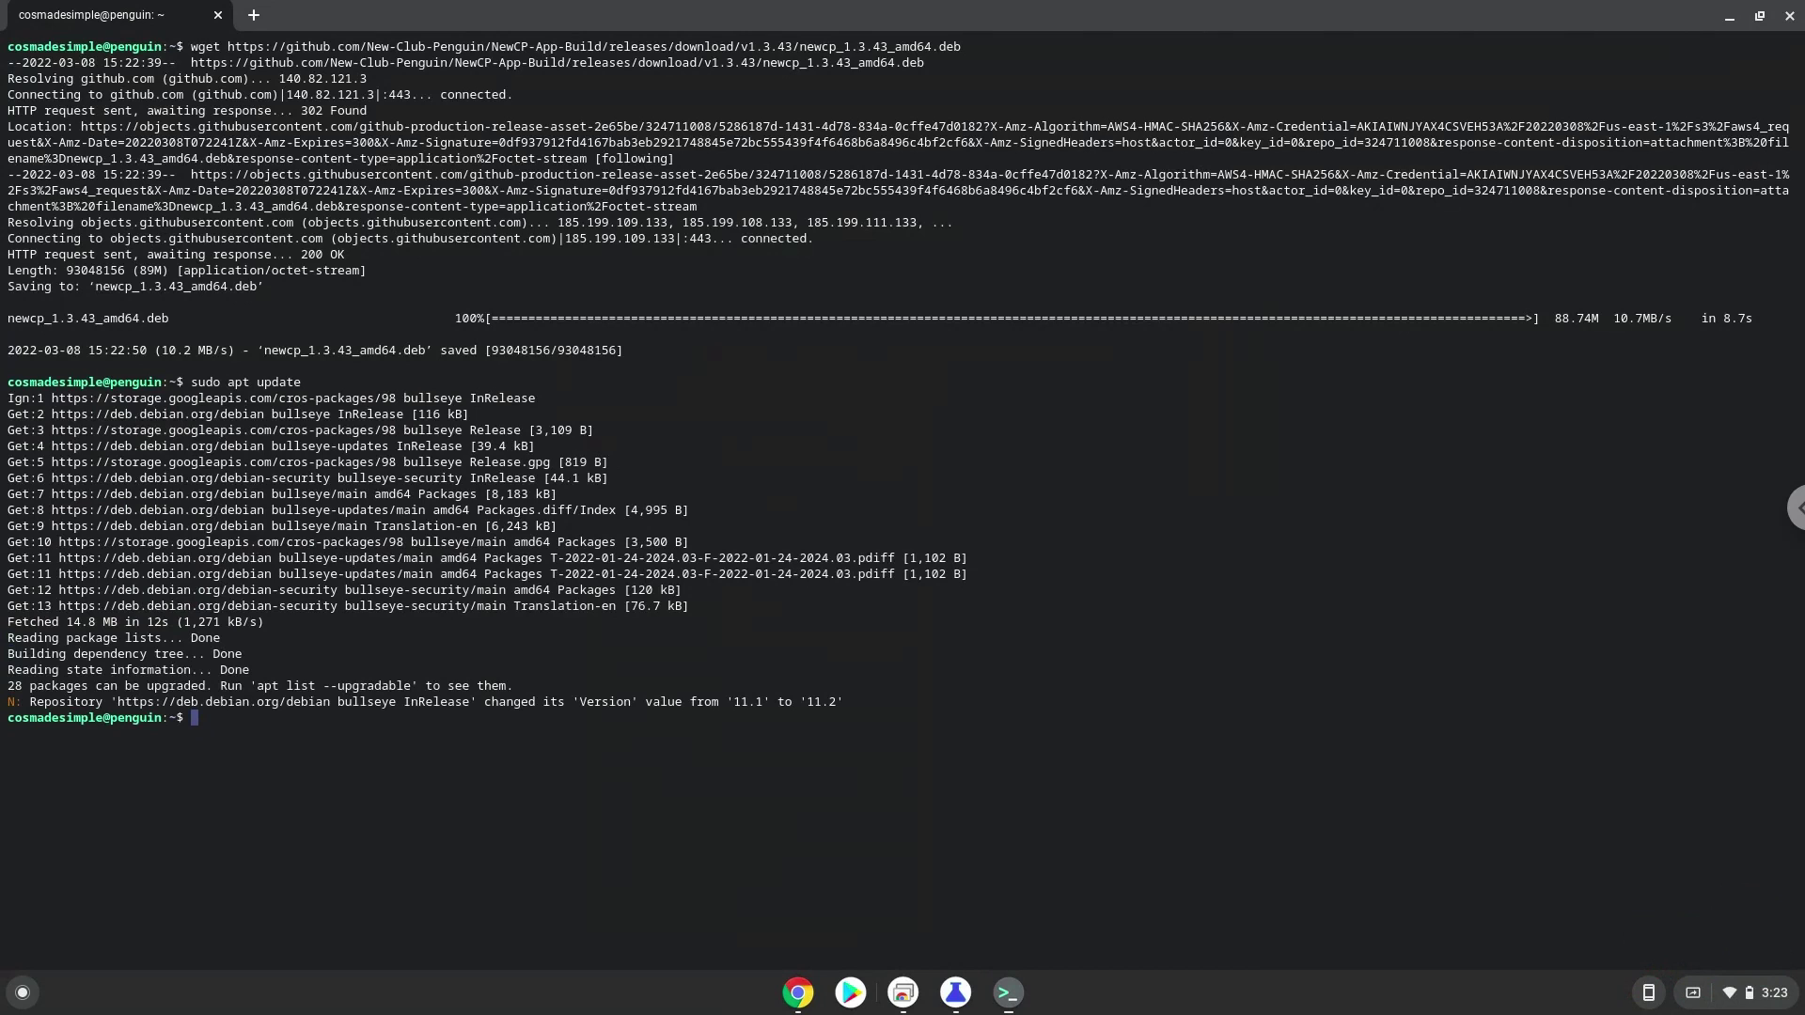
Copy 'sudo dpkg -i newcp_1.3.43_amd64.deb' from the notes and run it in Terminal.
{"action": "left_click", "coordinate": [799, 994]}
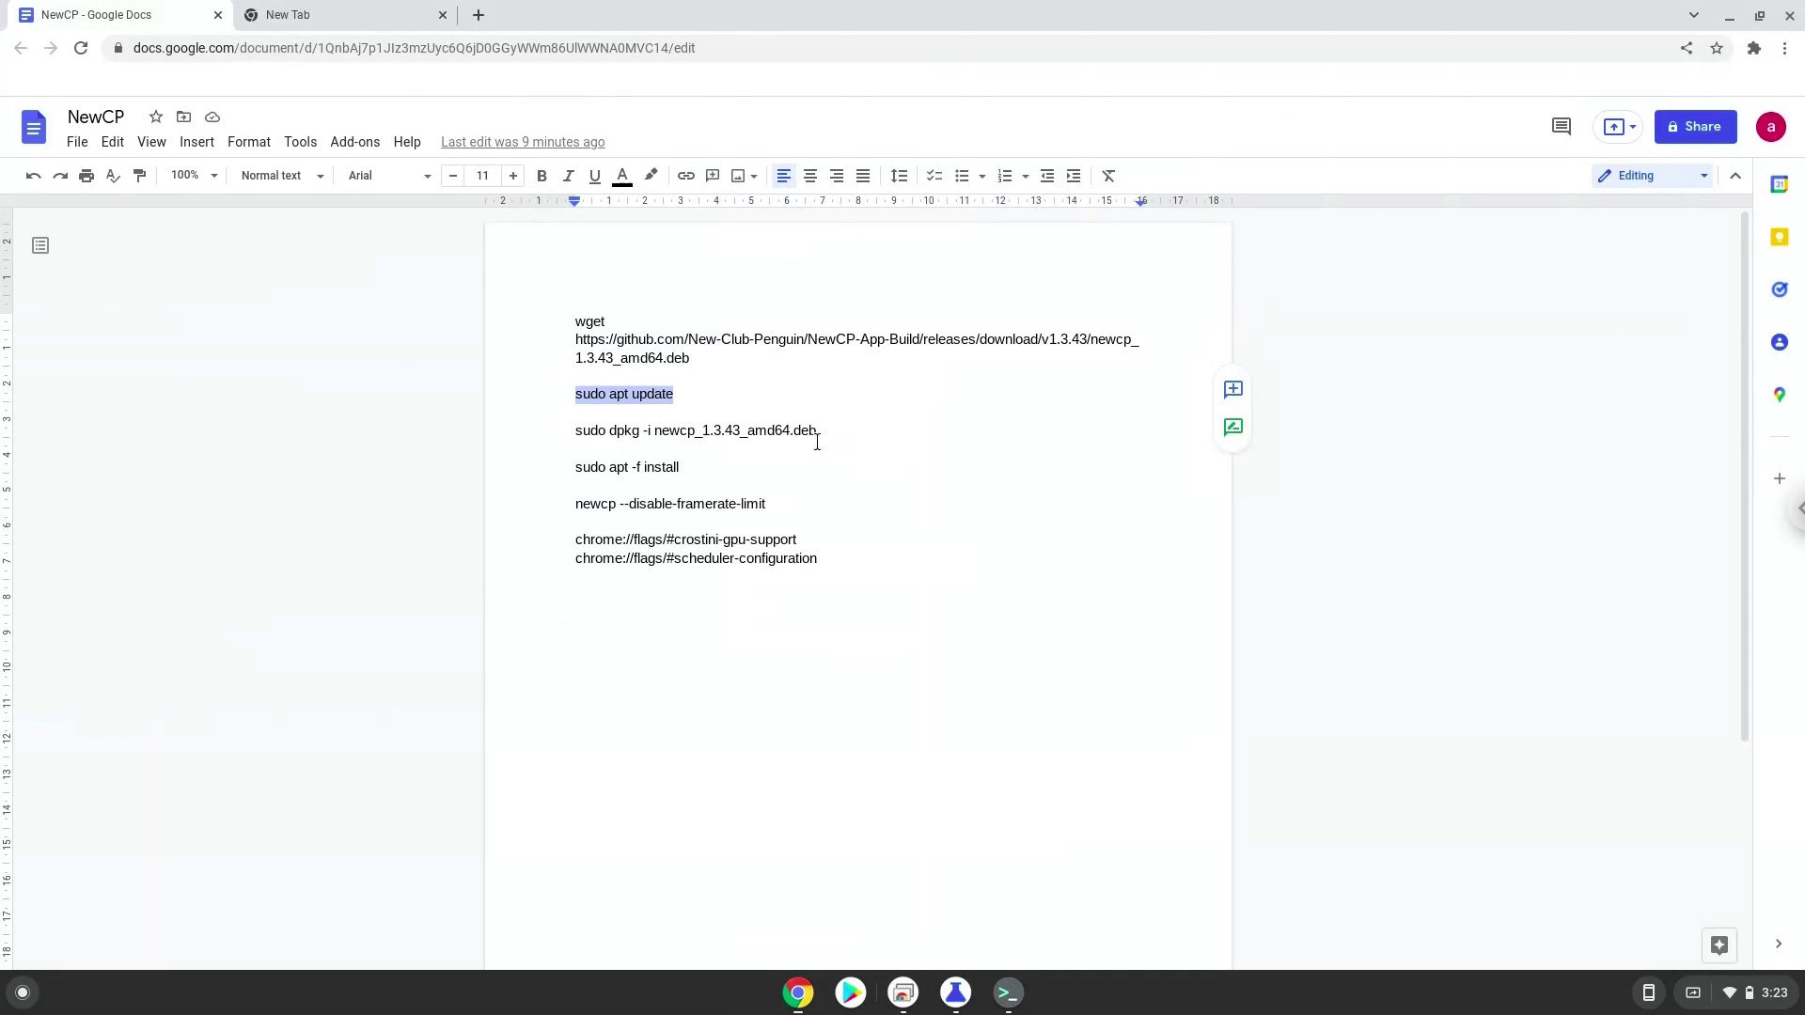
{"action": "left_click_drag", "start_coordinate": [700, 431], "coordinate": [587, 440]}
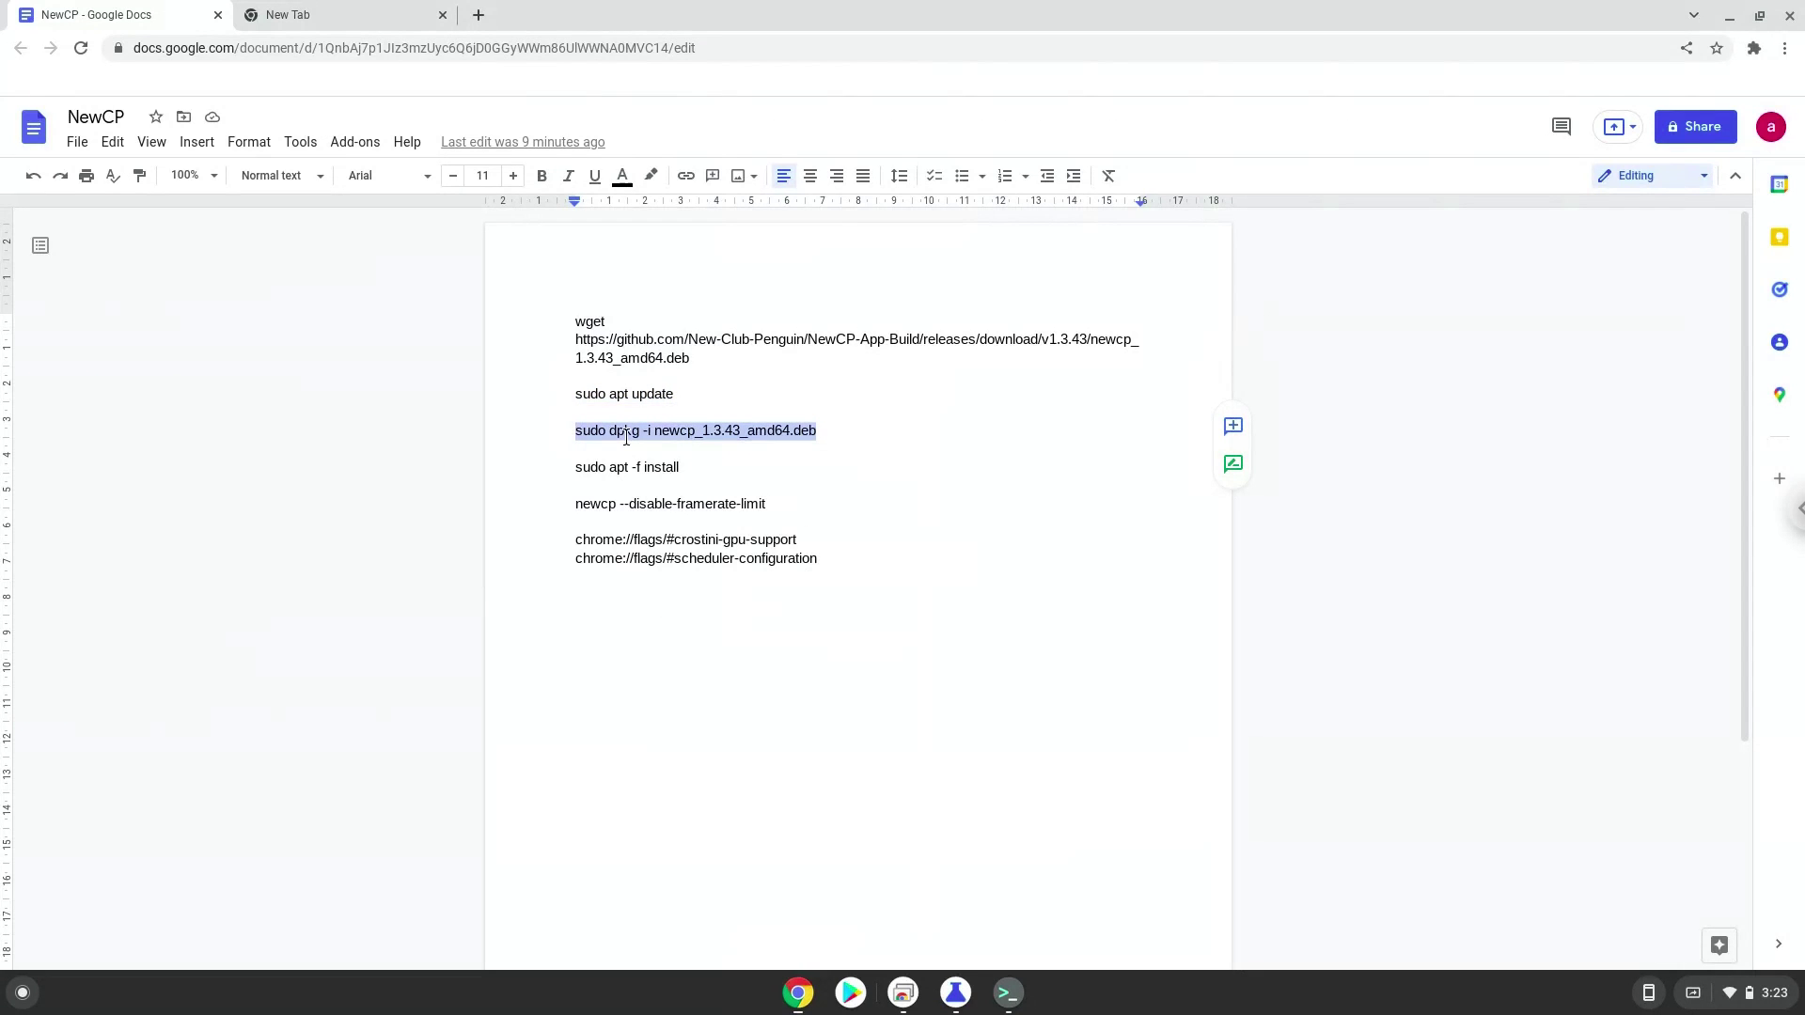
{"action": "right_click", "coordinate": [626, 437]}
{"action": "left_click", "coordinate": [669, 491]}
{"action": "left_click", "coordinate": [1008, 1000]}
{"action": "right_click", "coordinate": [804, 718]}
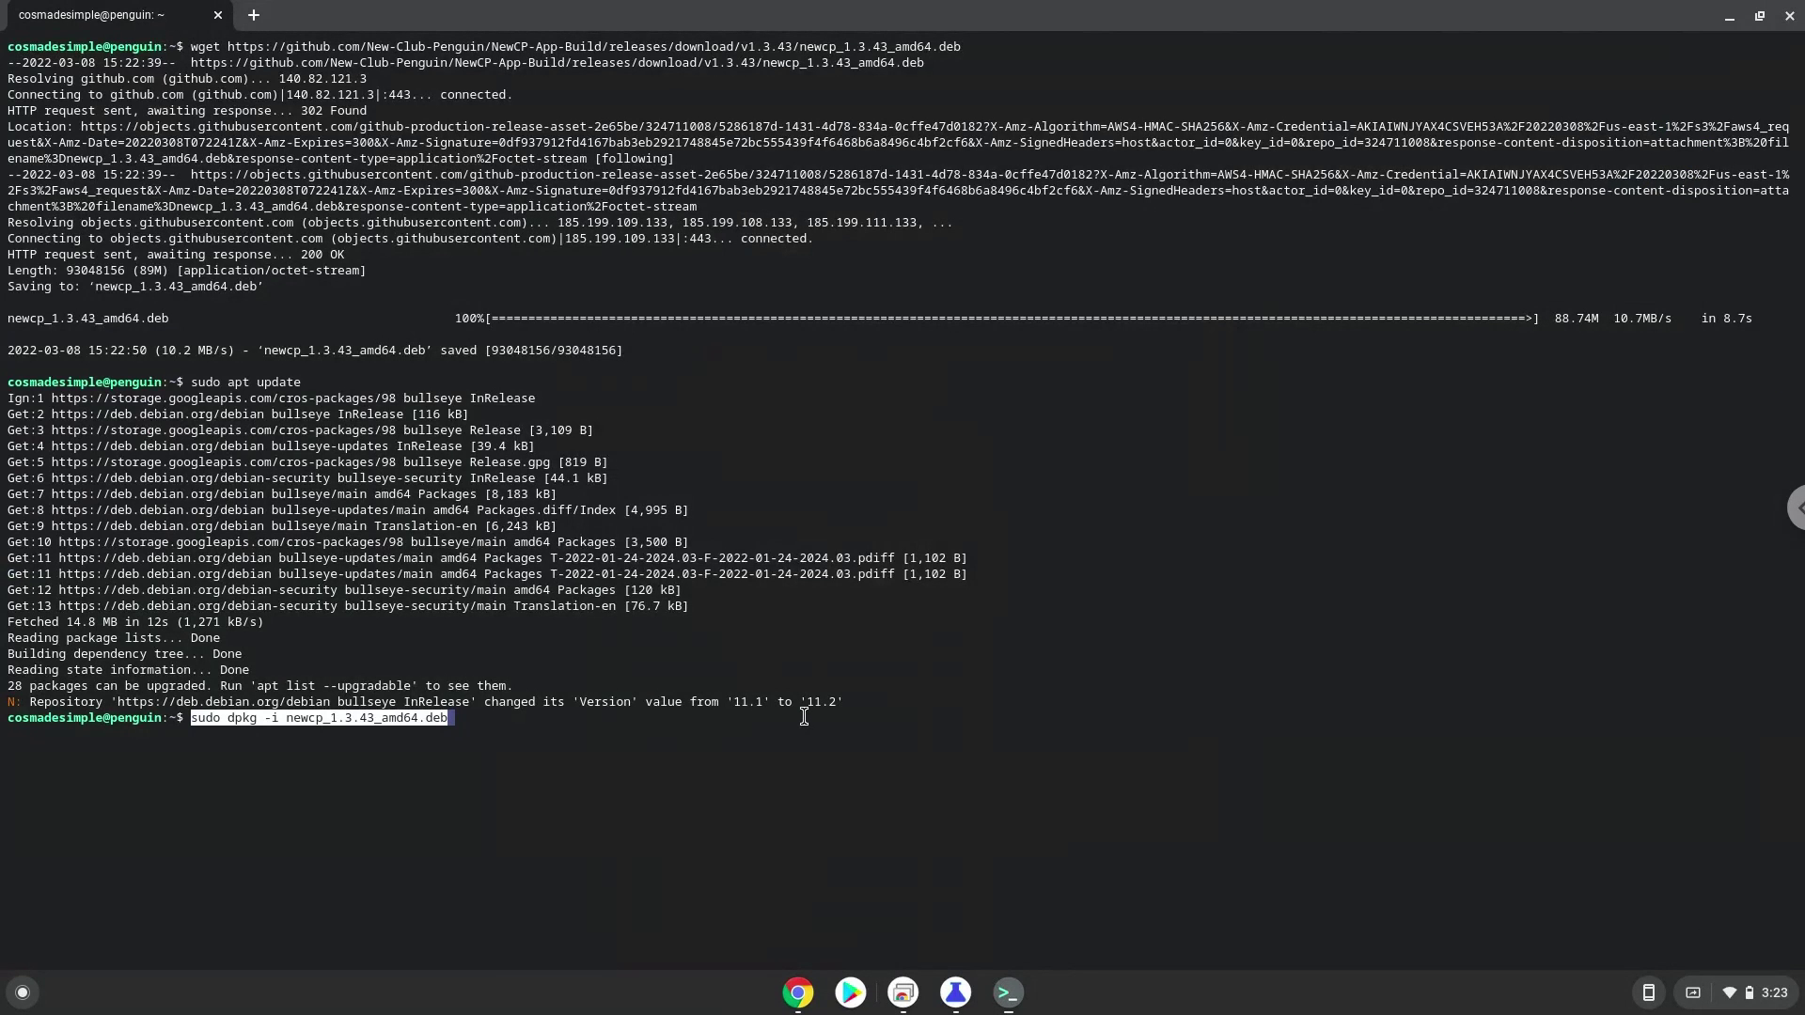
{"action": "key", "text": "Return"}
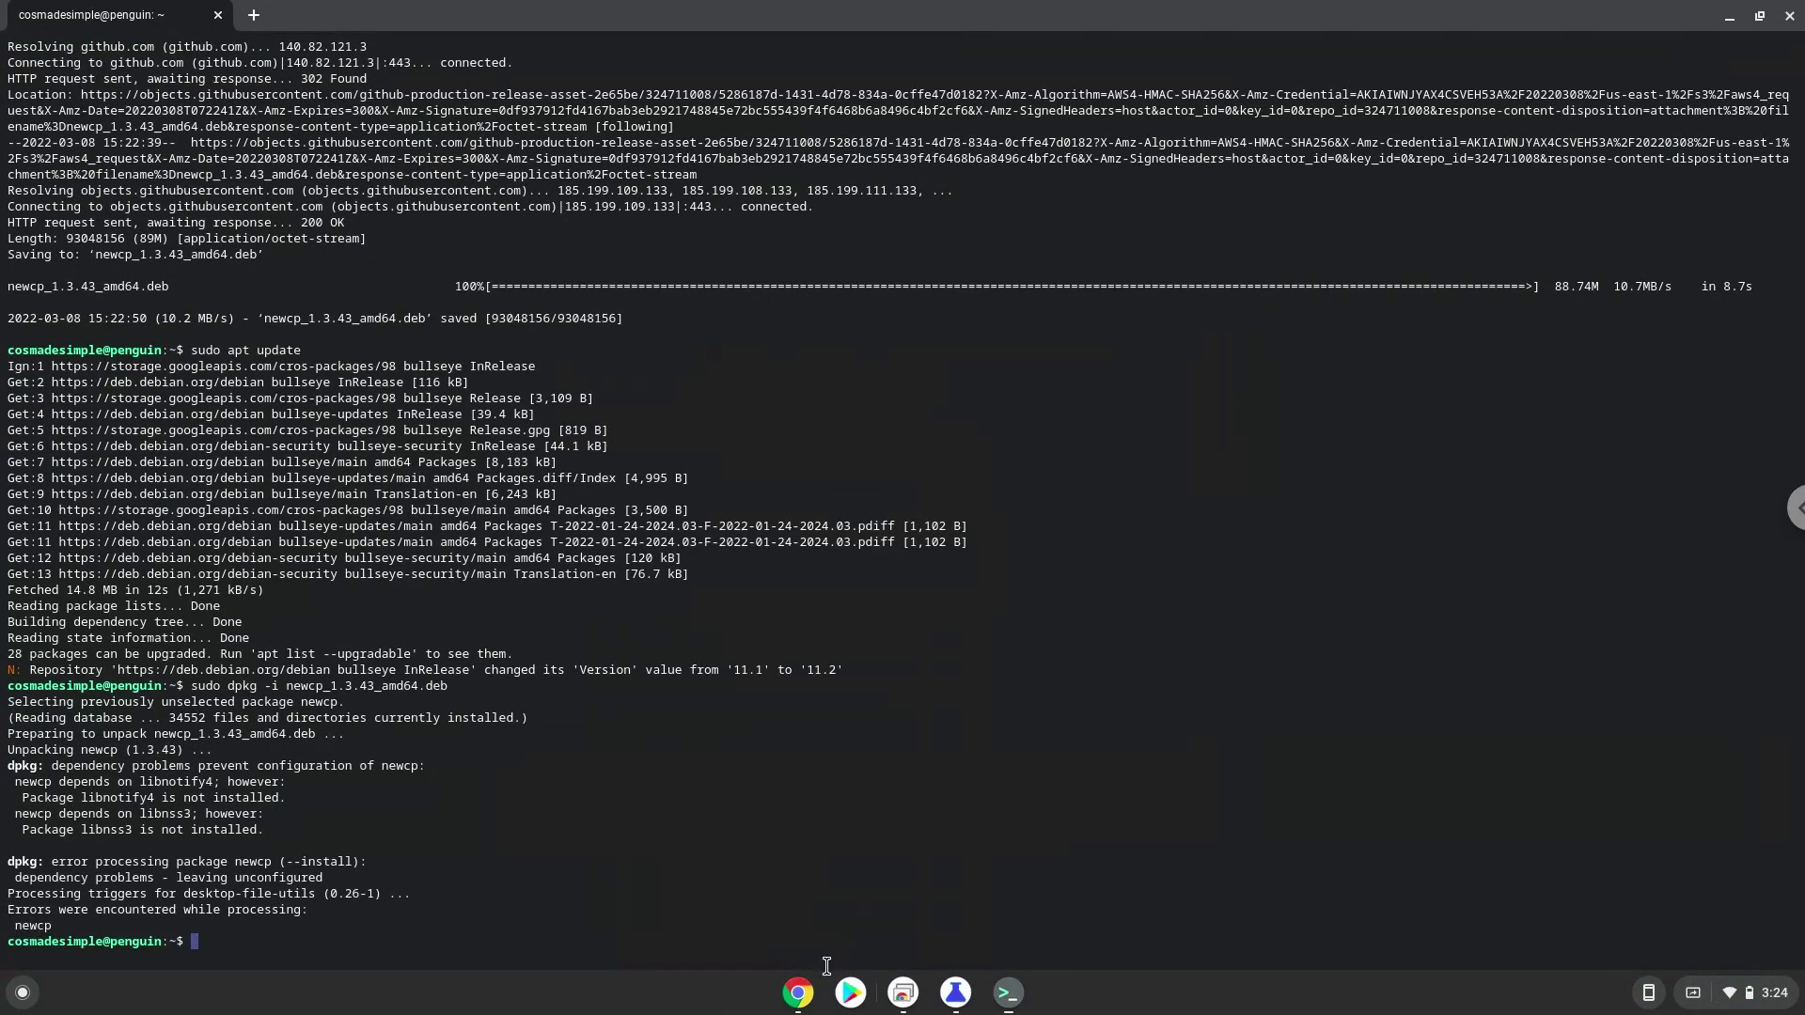
Copy and run 'sudo apt -f install' in Terminal, accepting the extra packages at [Y/n].
{"action": "left_click", "coordinate": [811, 997]}
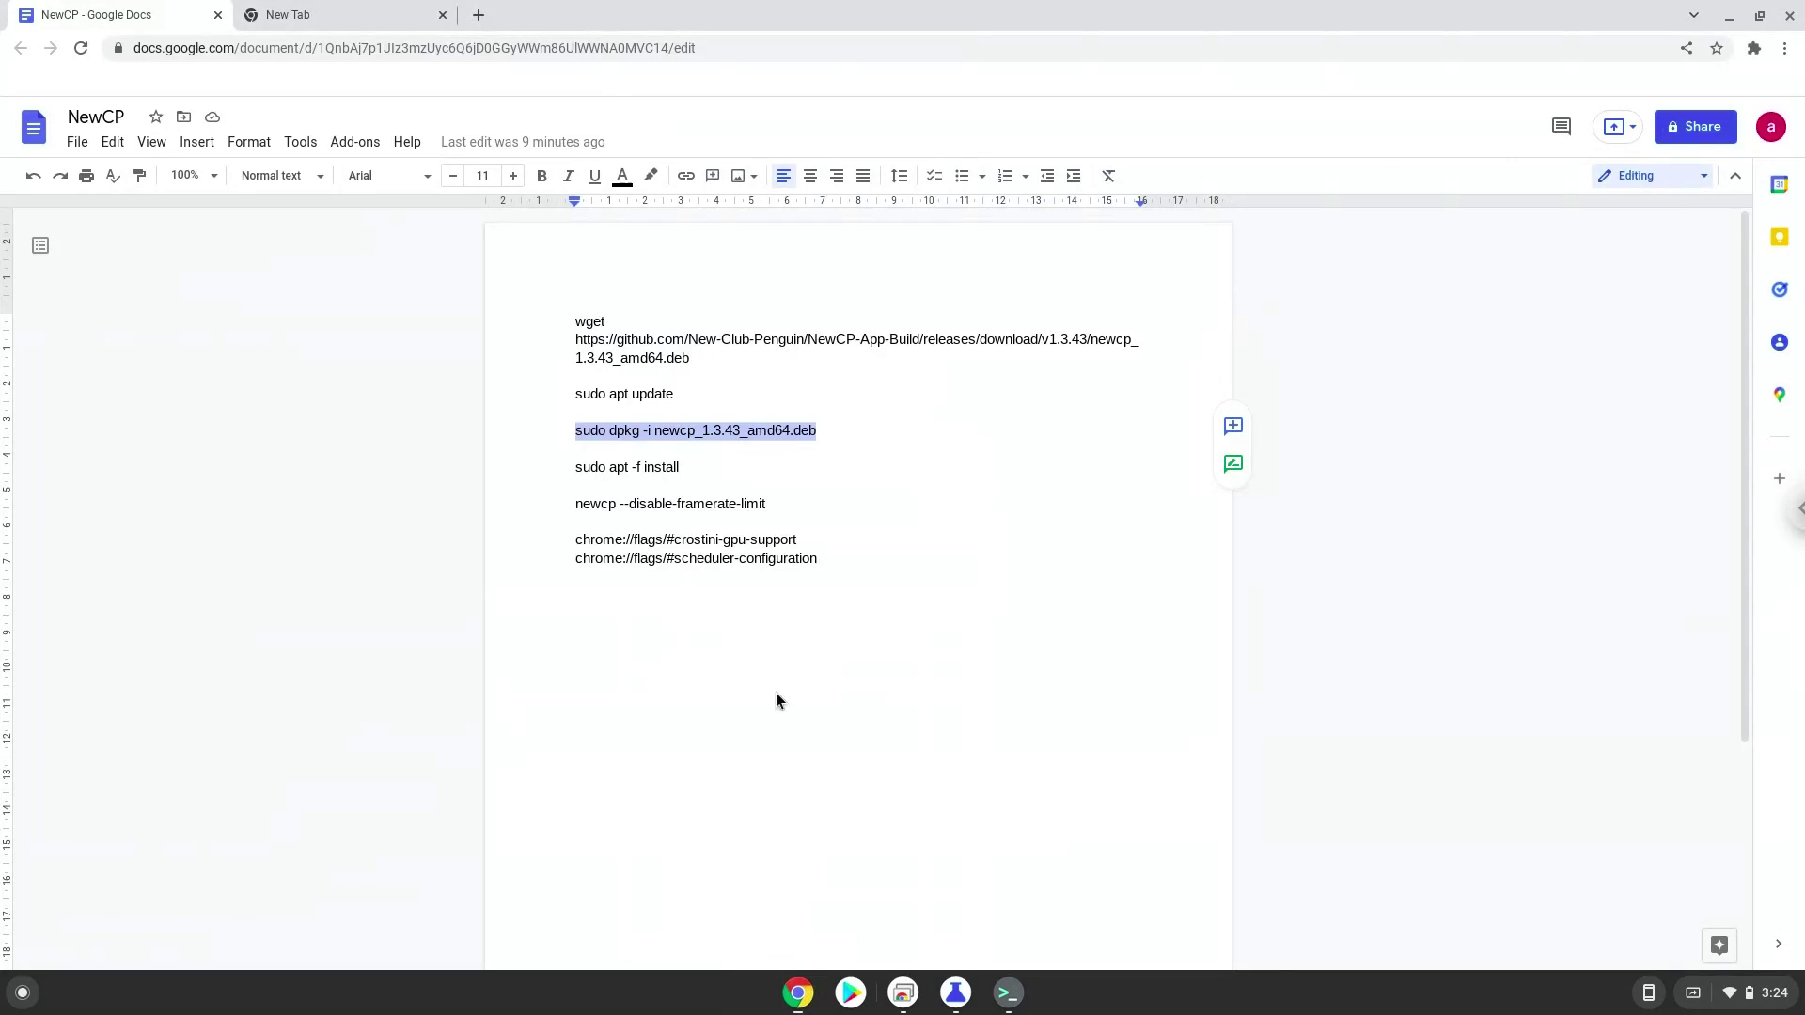
{"action": "triple_click", "coordinate": [637, 467]}
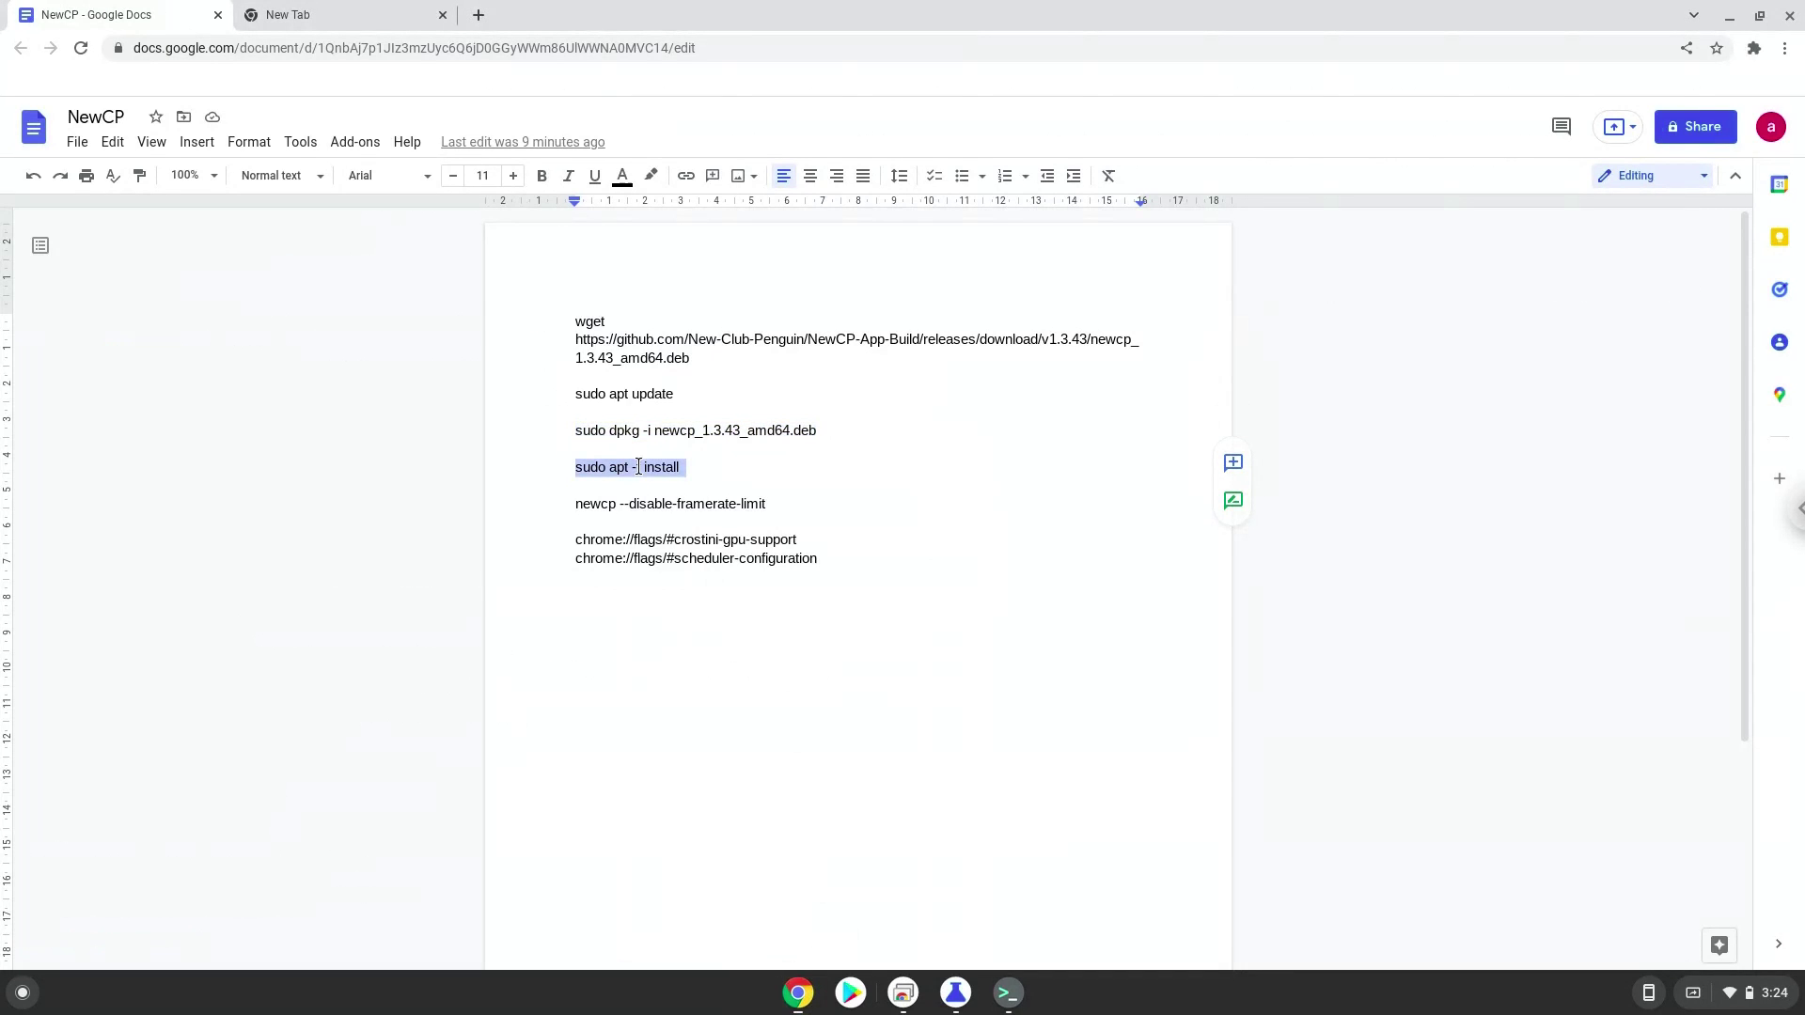
{"action": "right_click", "coordinate": [637, 465]}
{"action": "left_click", "coordinate": [691, 492]}
{"action": "left_click", "coordinate": [1004, 994]}
{"action": "key", "text": "ctrl+shift+v"}
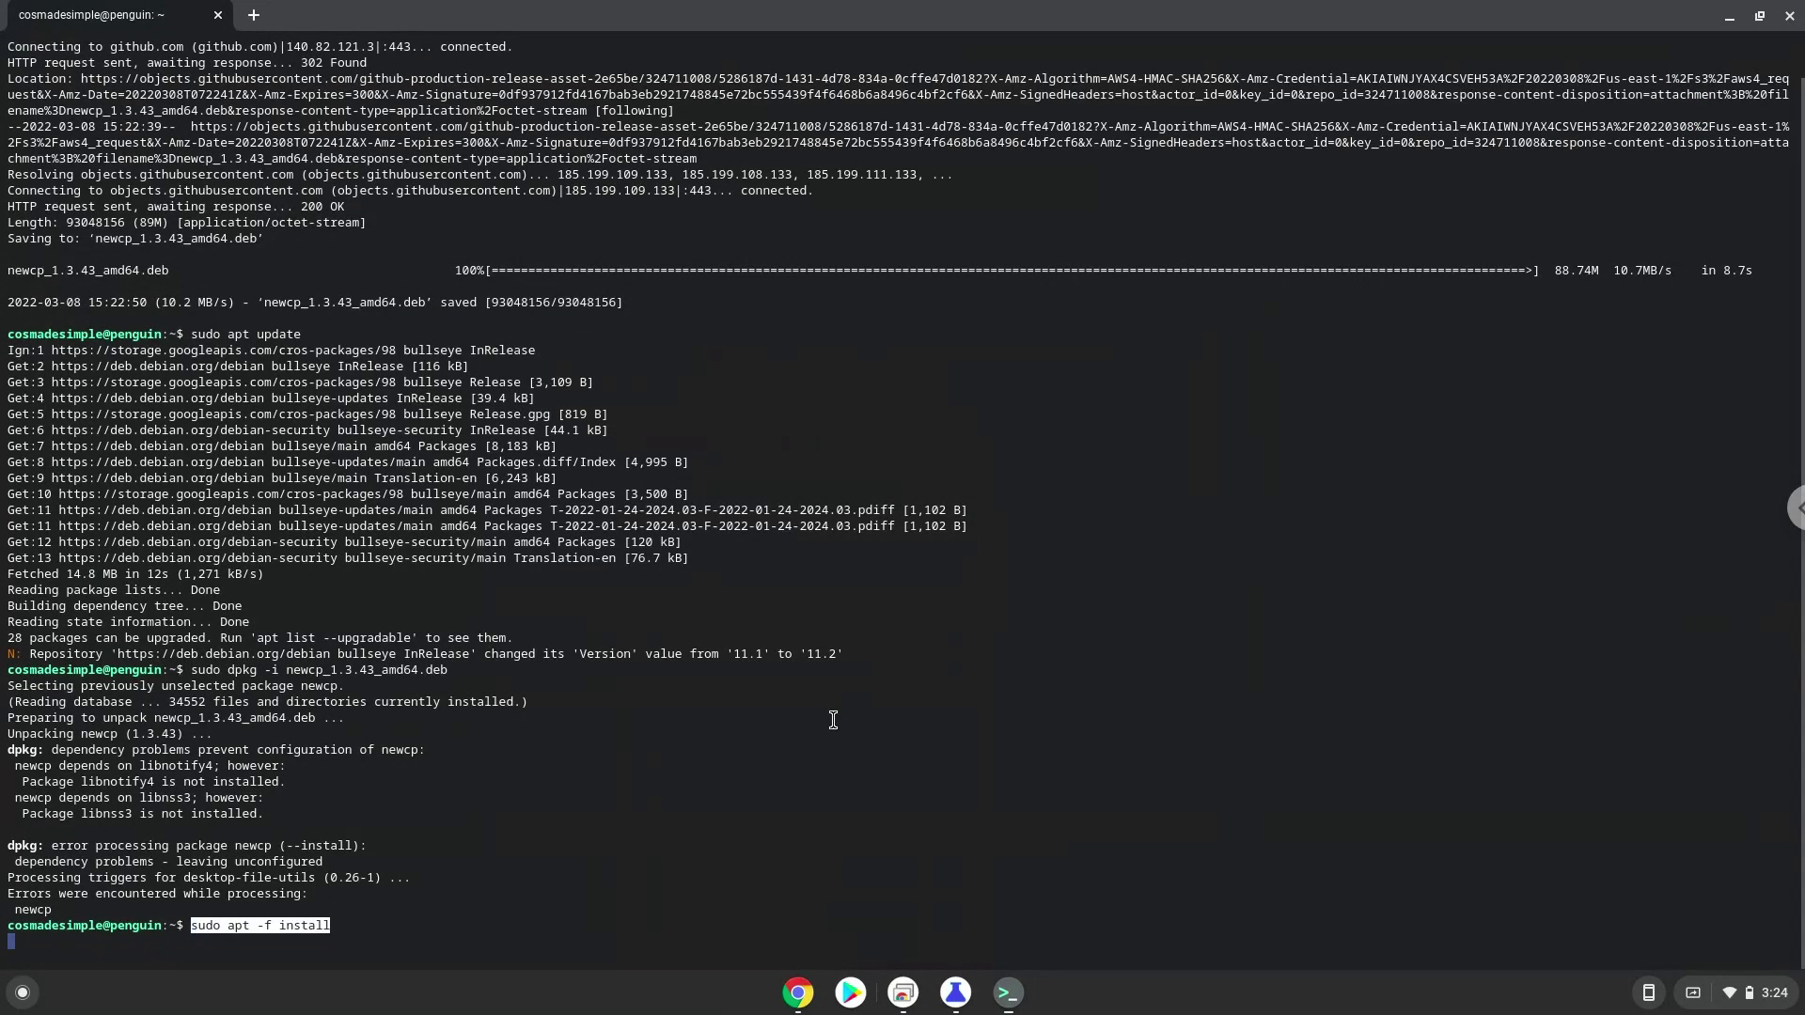
{"action": "key", "text": "Return"}
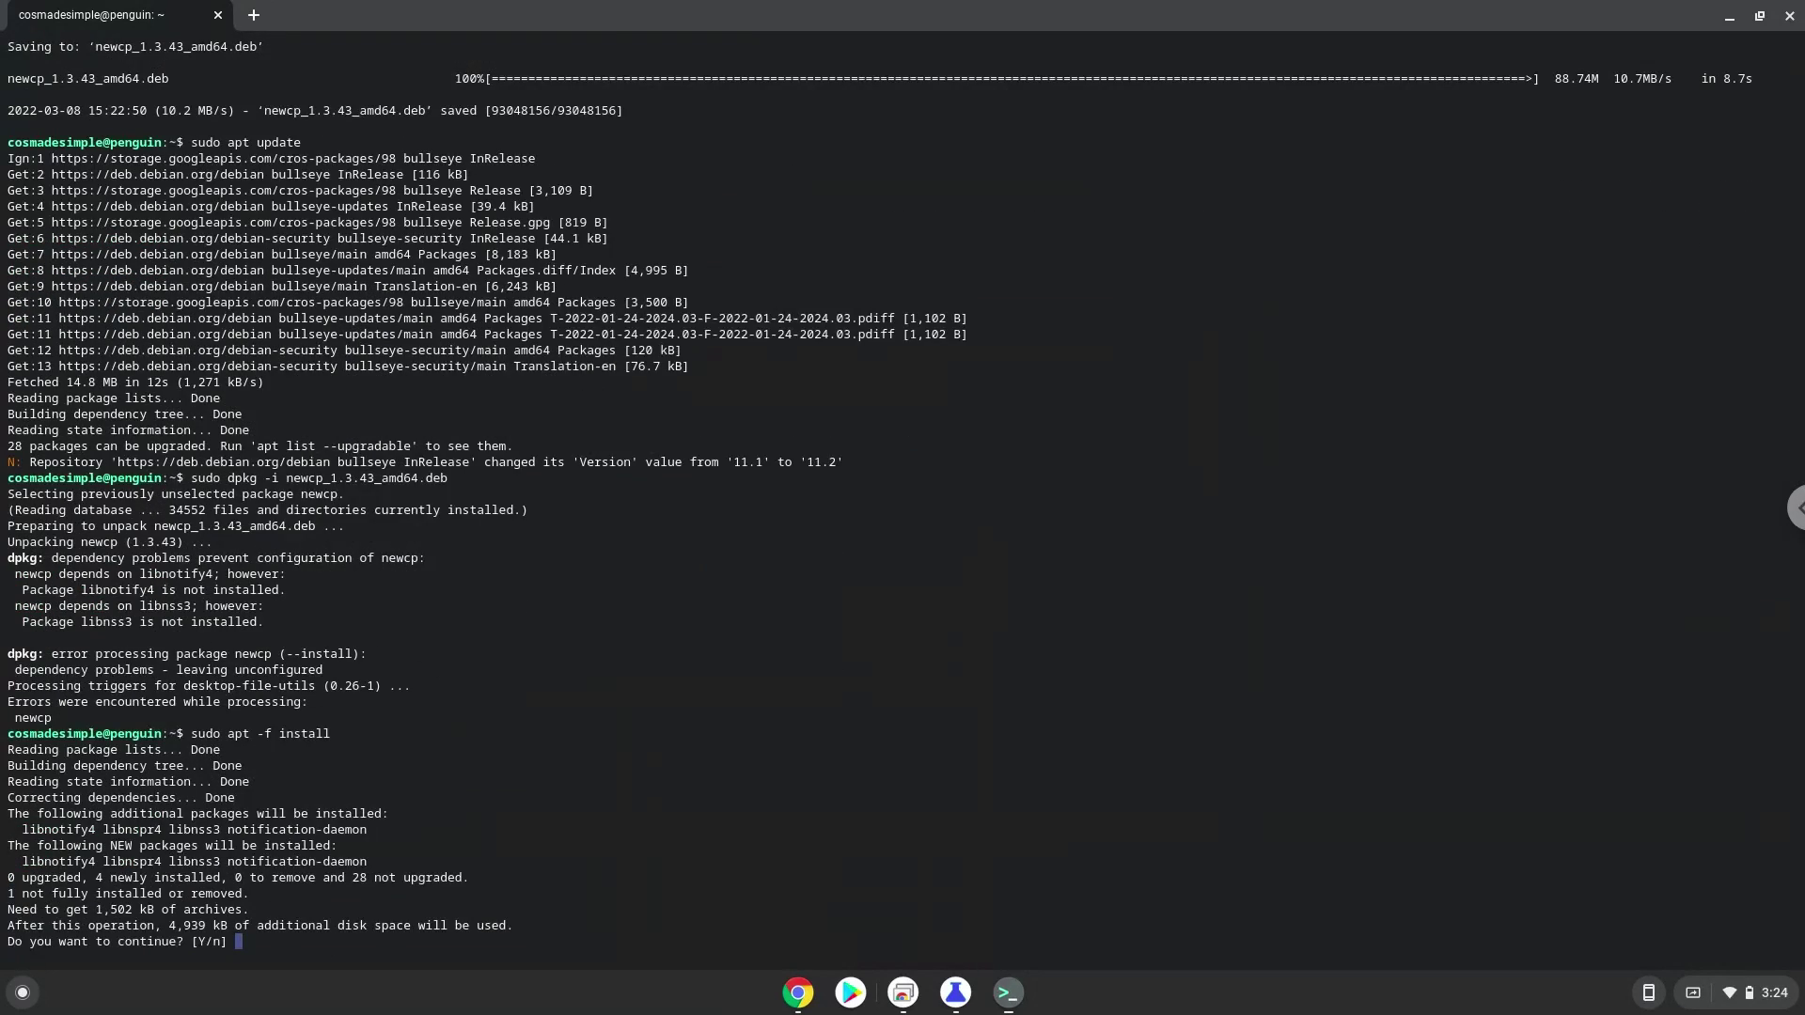
{"action": "key", "text": "Return"}
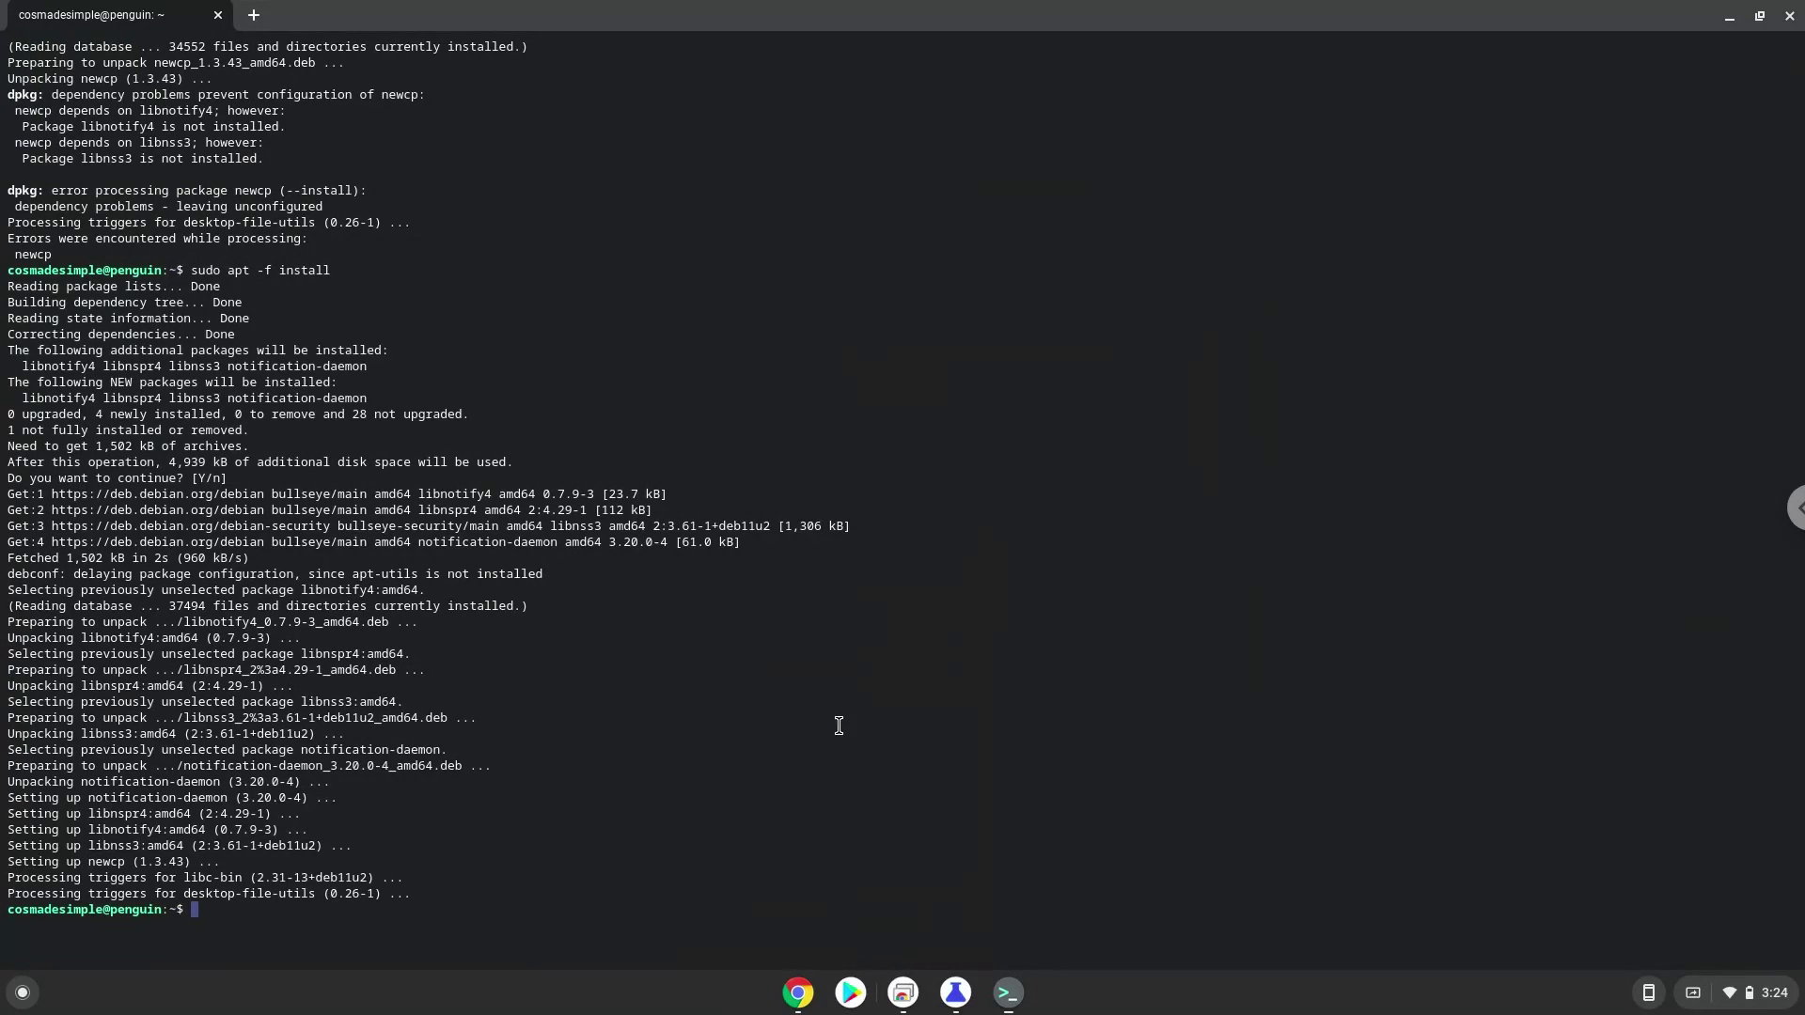
Copy 'newcp --disable-framerate-limit' from the notes document and run it in the Linux Terminal.
{"action": "left_click", "coordinate": [799, 993]}
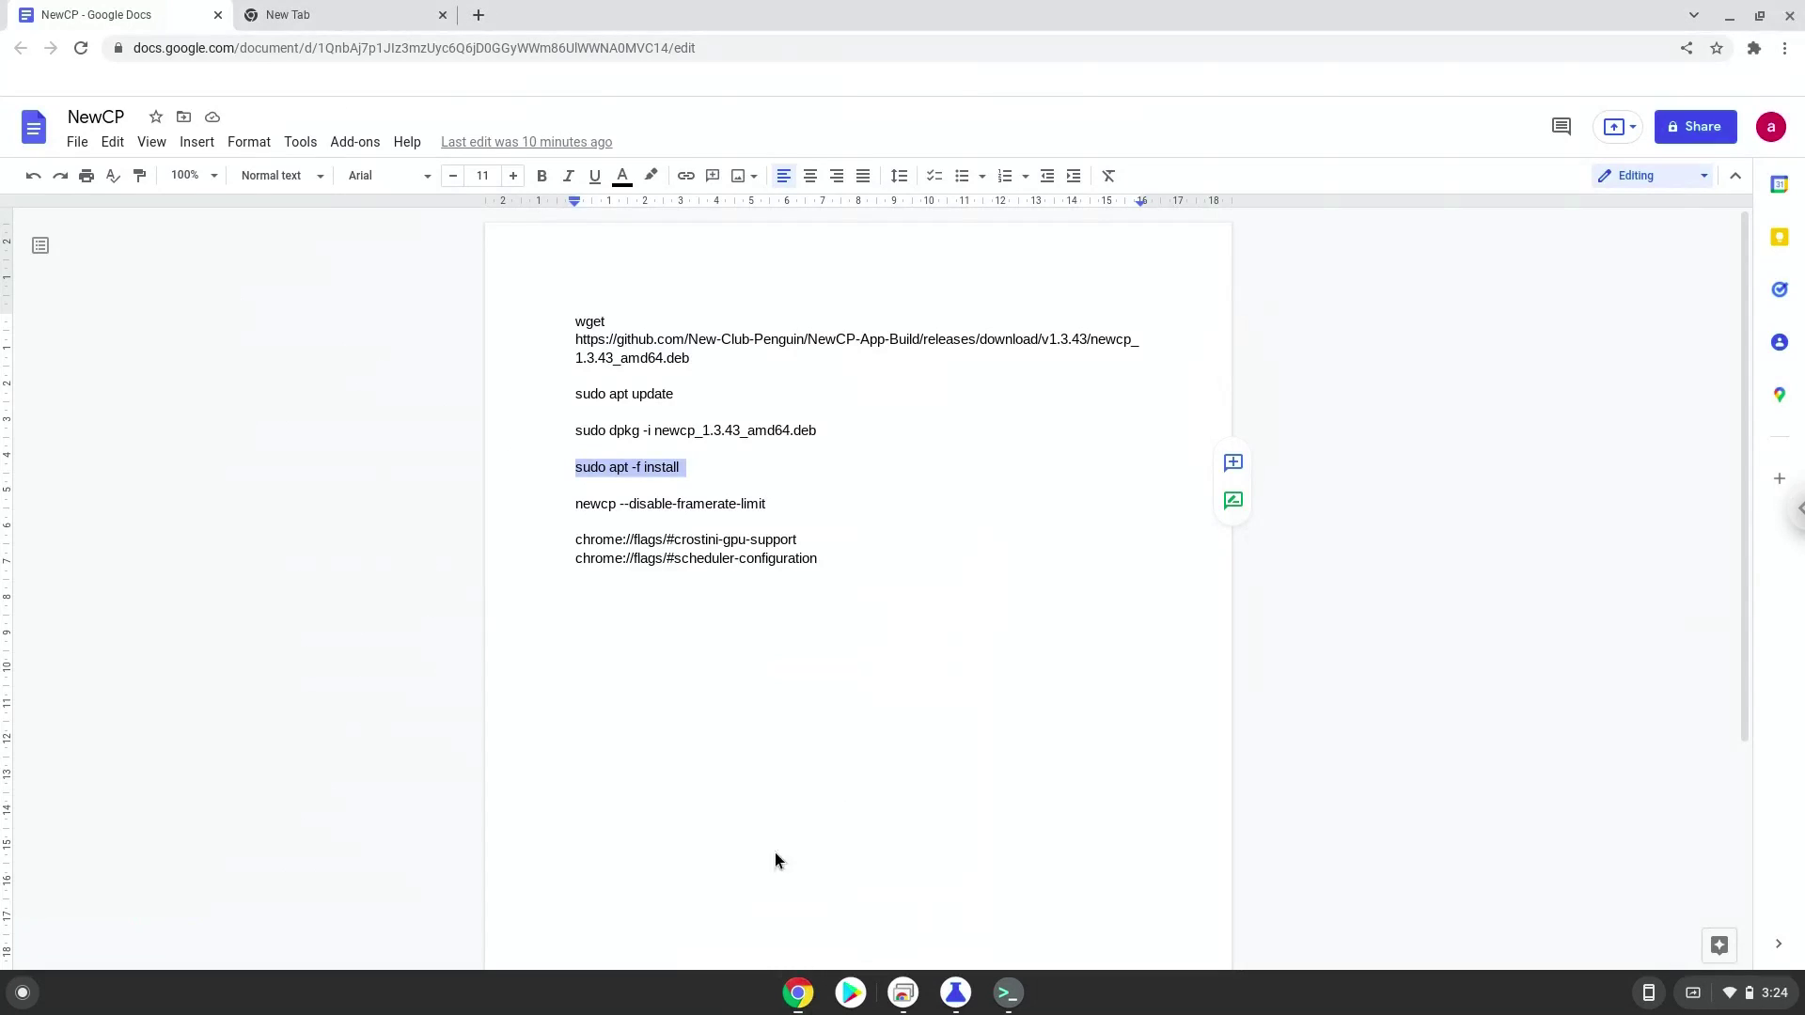
{"action": "triple_click", "coordinate": [697, 502]}
{"action": "right_click", "coordinate": [698, 503]}
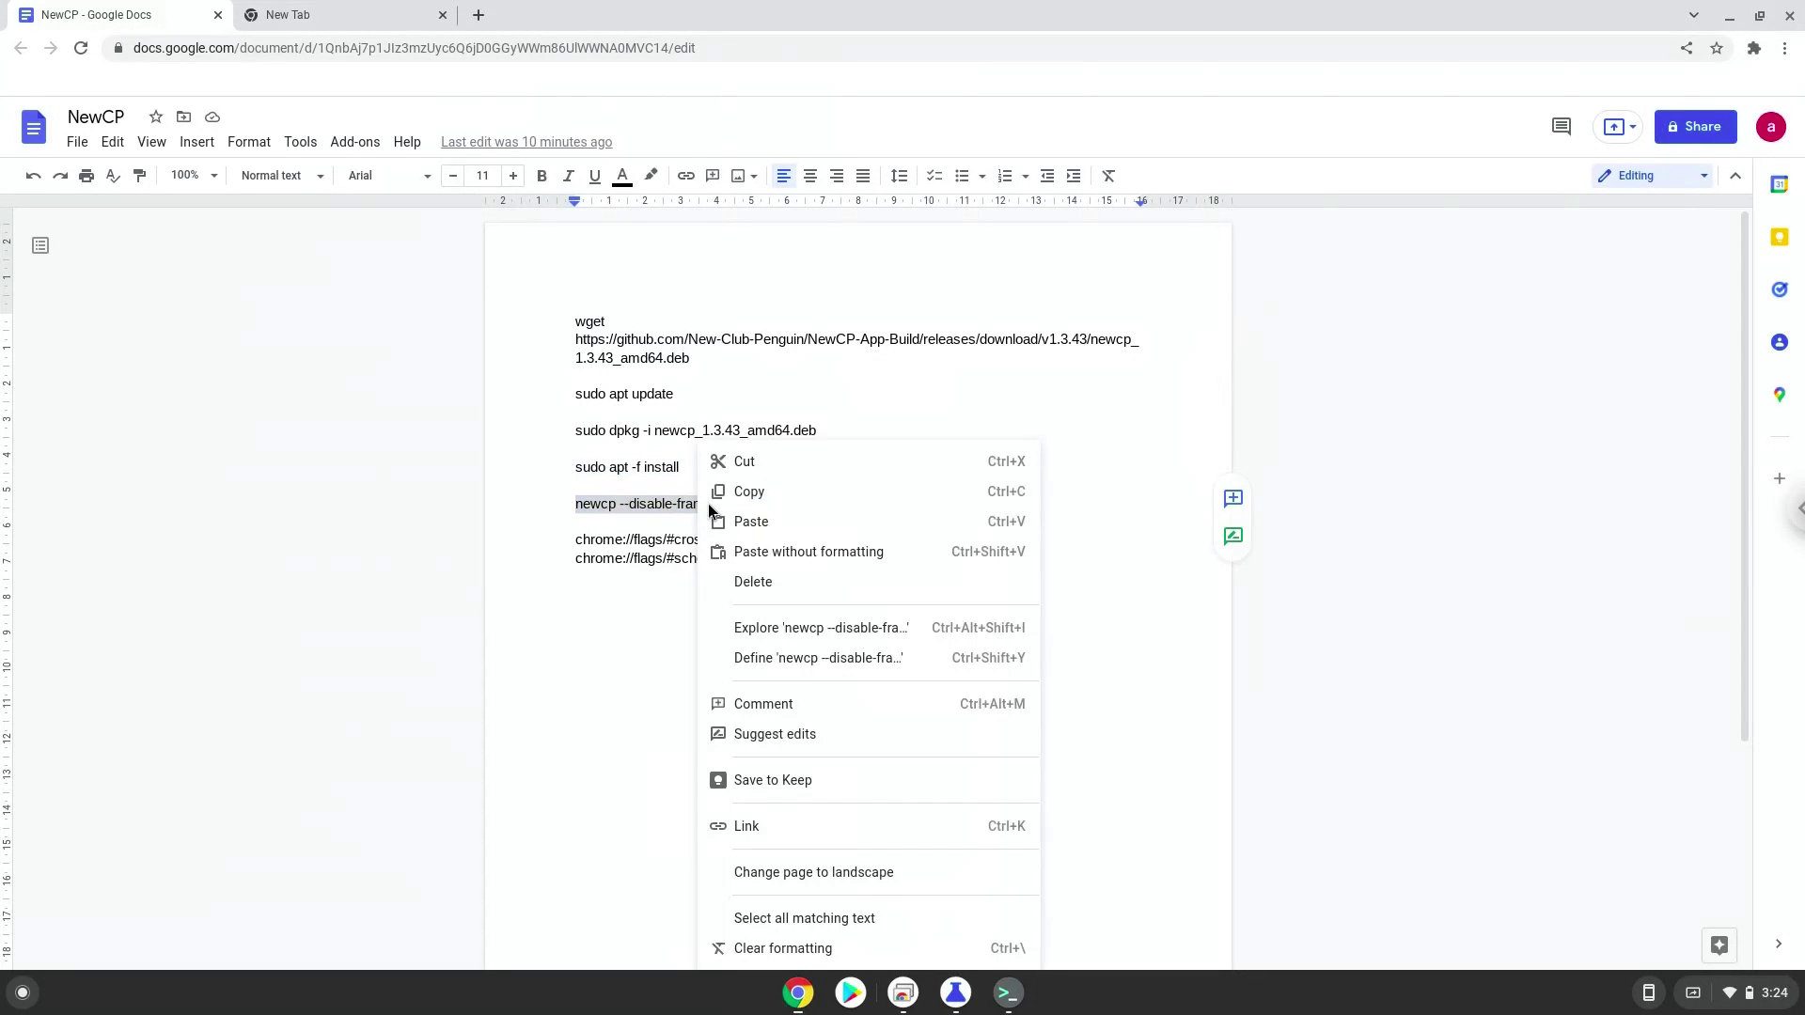
{"action": "left_click", "coordinate": [752, 491]}
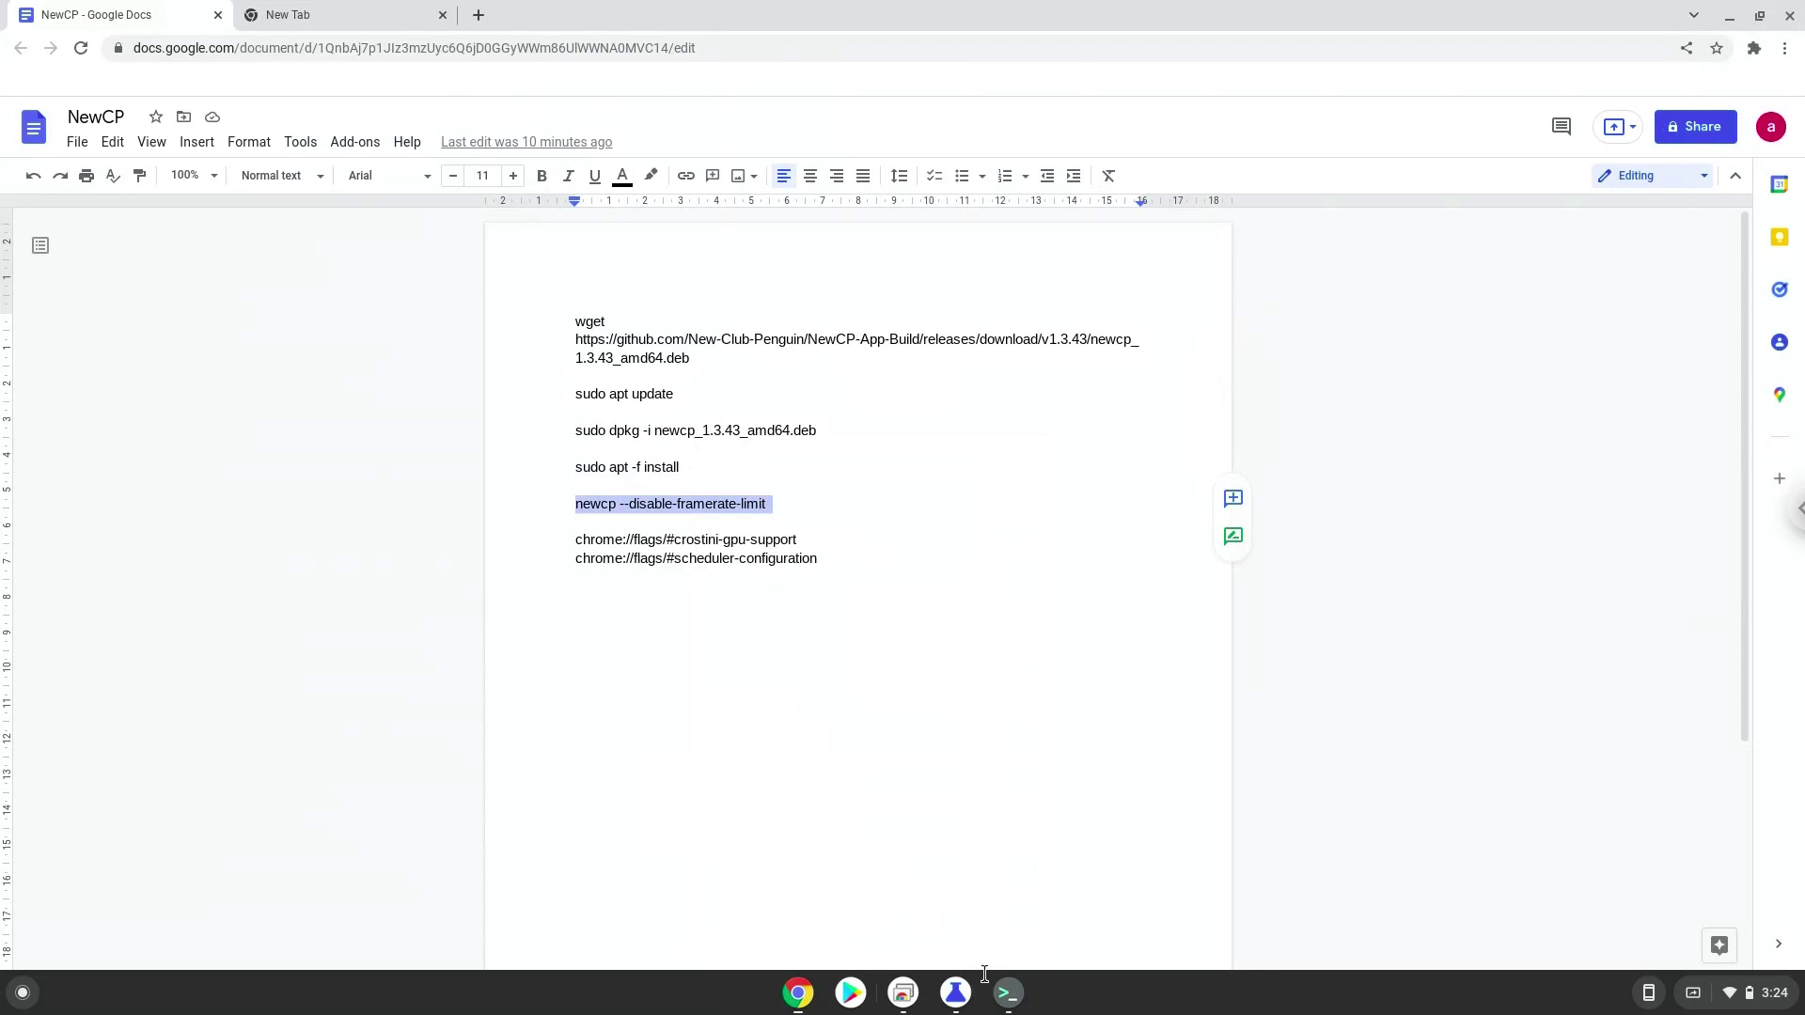
{"action": "left_click", "coordinate": [1008, 993]}
{"action": "key", "text": "ctrl+shift+v"}
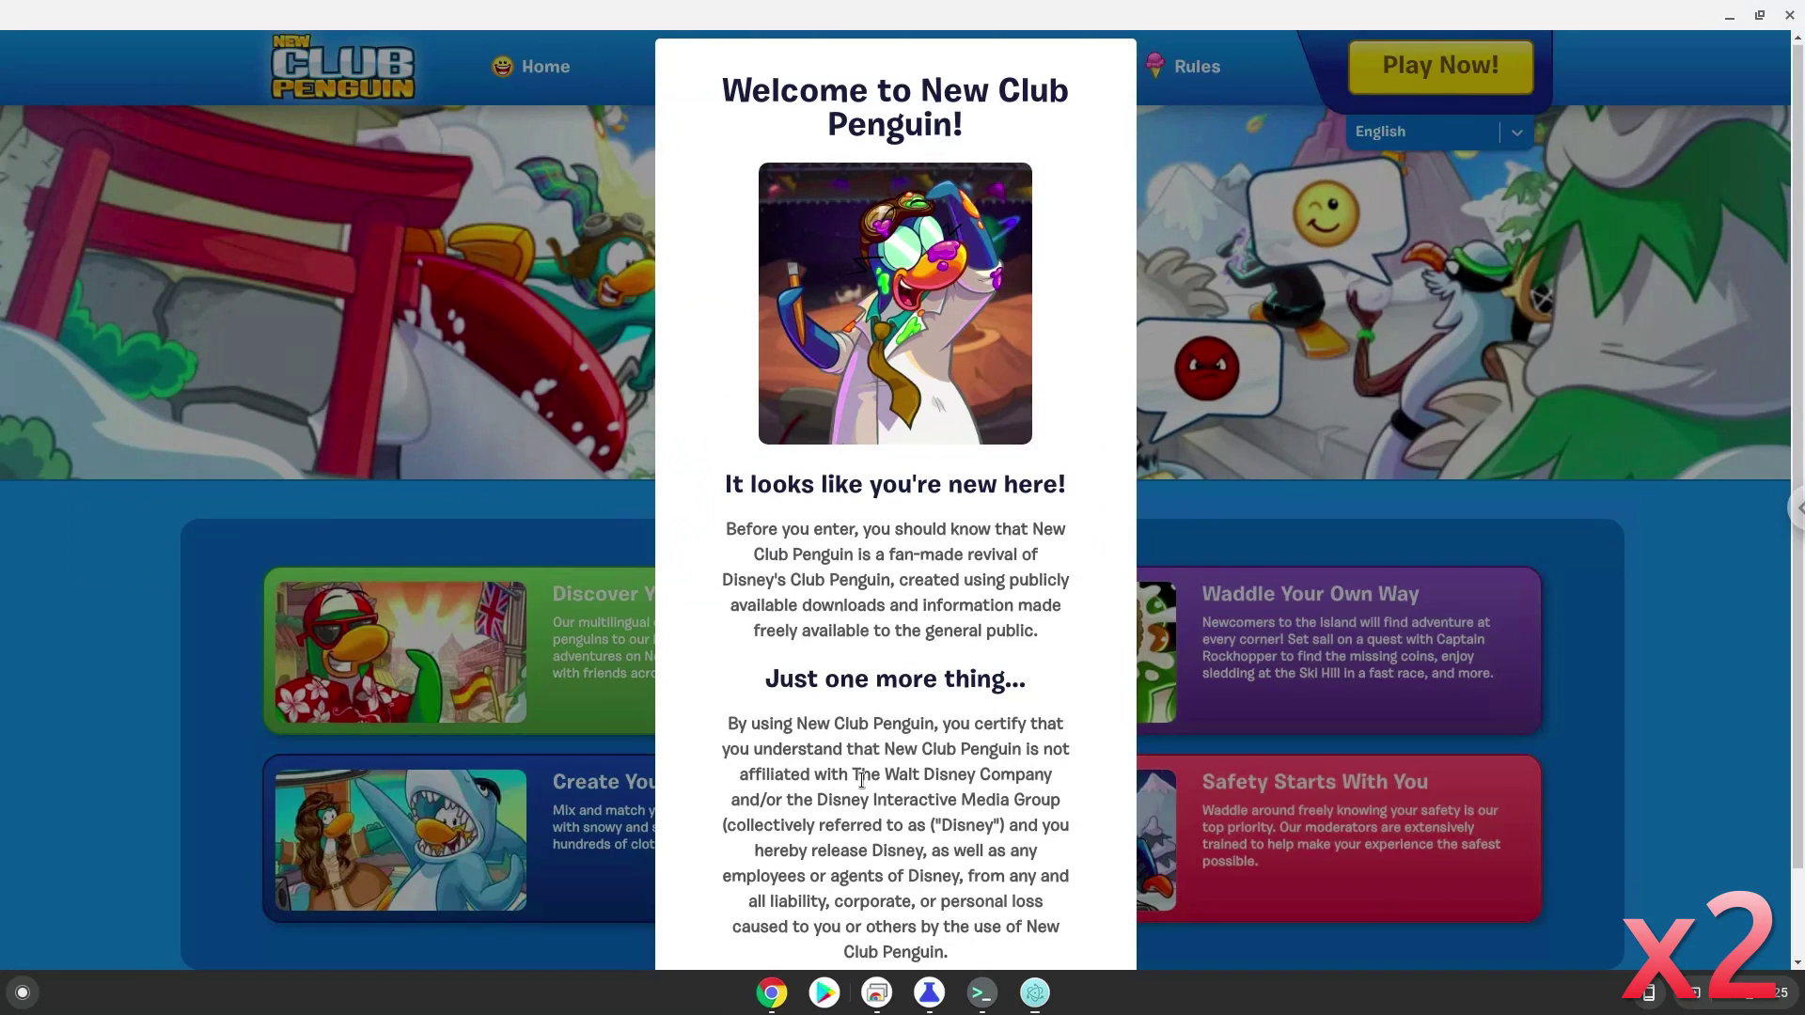
Accept the New Club Penguin welcome notice with I Agree.
{"action": "scroll", "coordinate": [863, 780], "scroll_direction": "down", "scroll_amount": 2}
{"action": "left_click", "coordinate": [953, 914]}
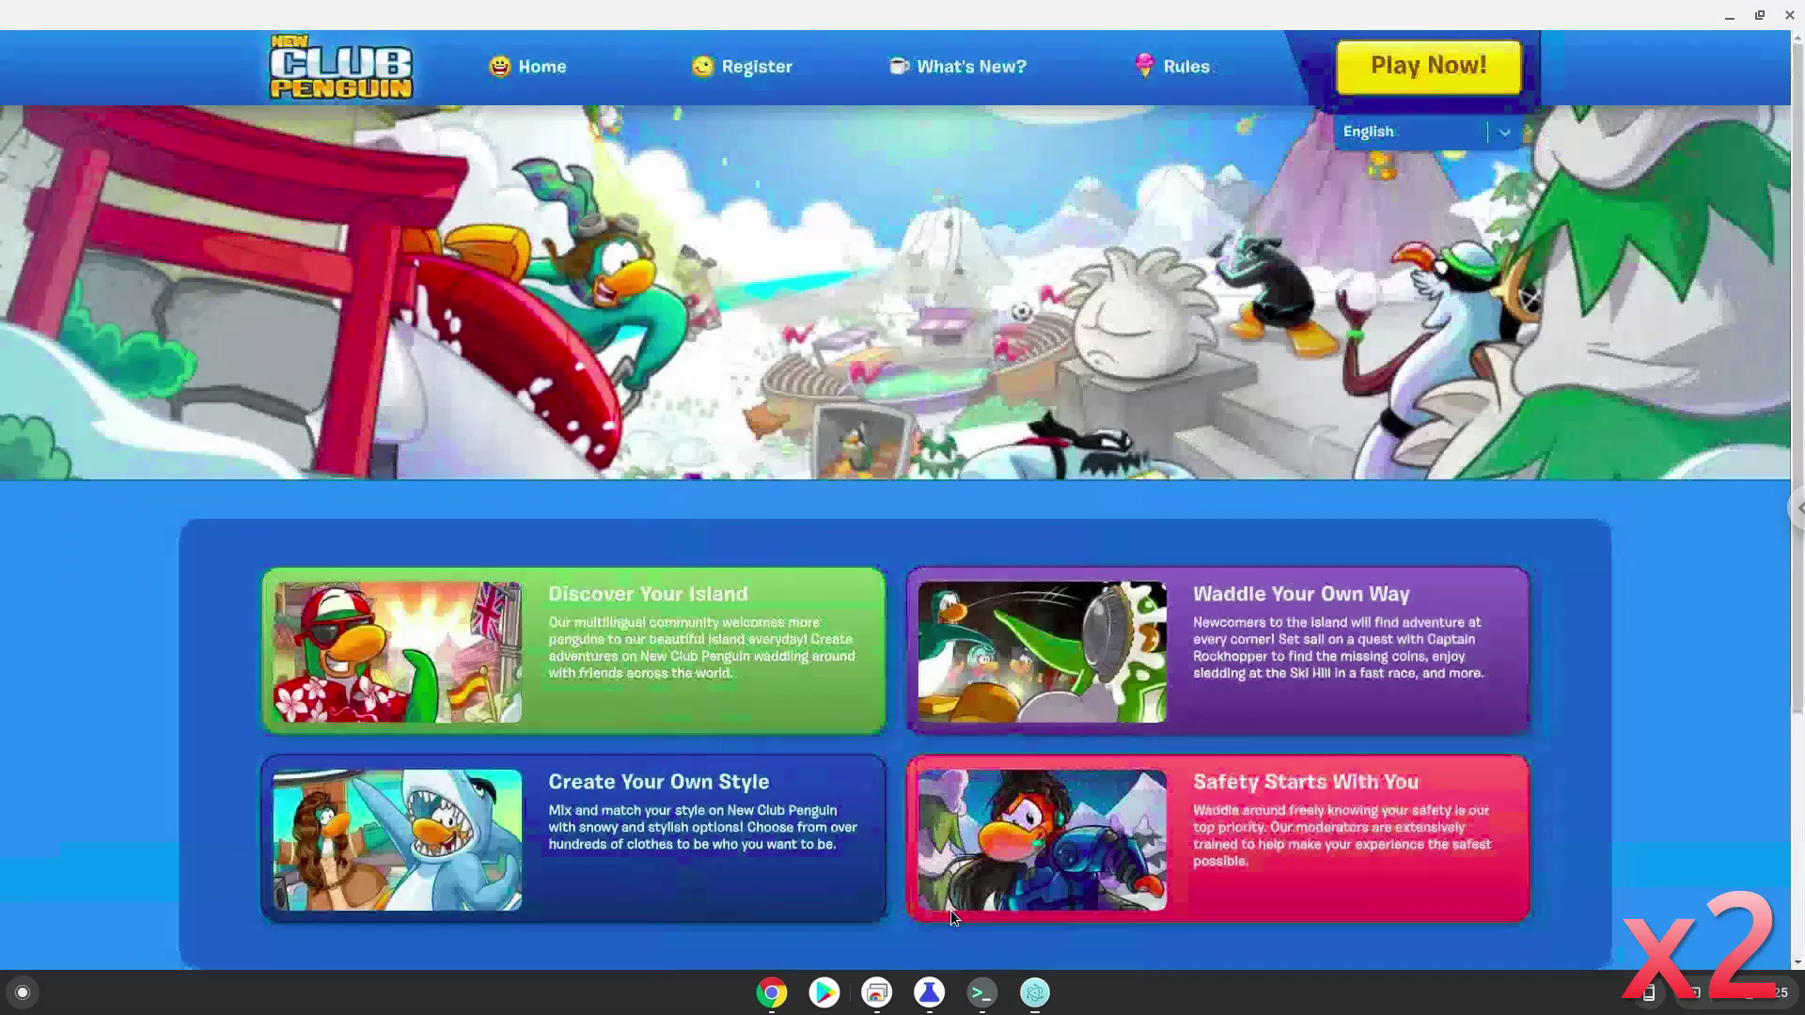
Close the NewCP window and the Linux Terminal, confirming Leave.
{"action": "left_click", "coordinate": [1789, 16]}
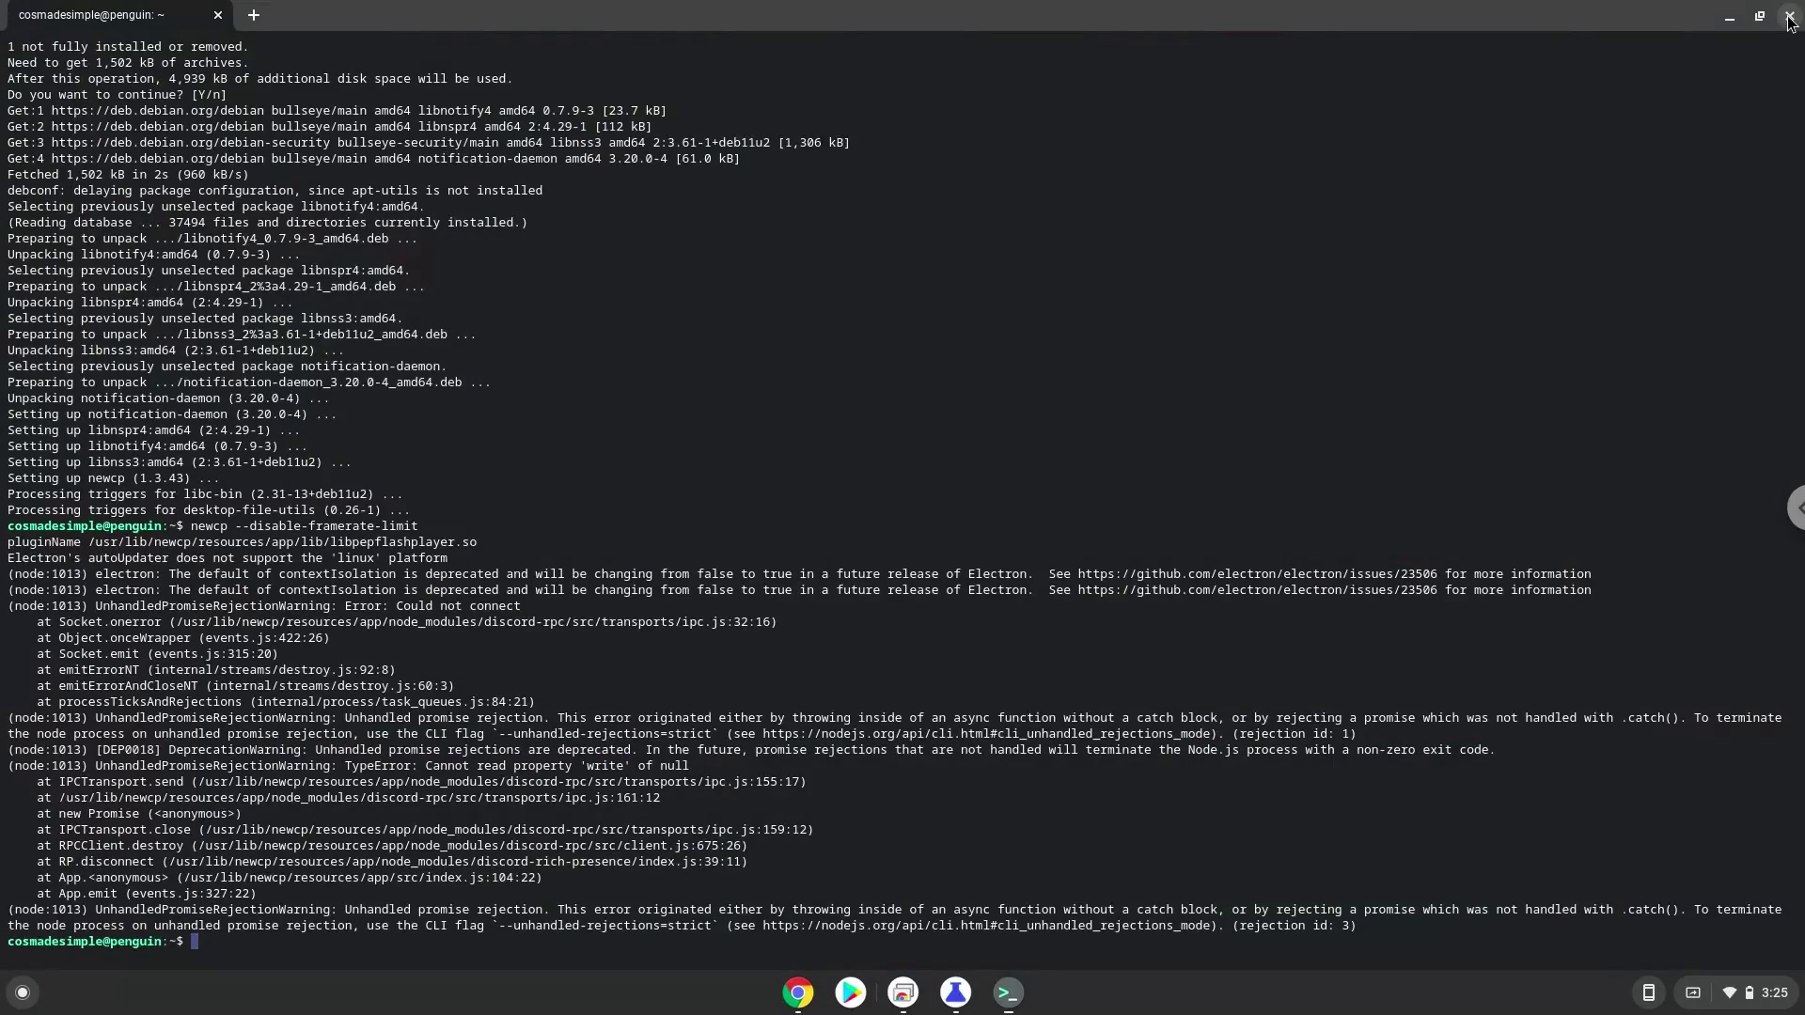
{"action": "left_click", "coordinate": [1788, 17]}
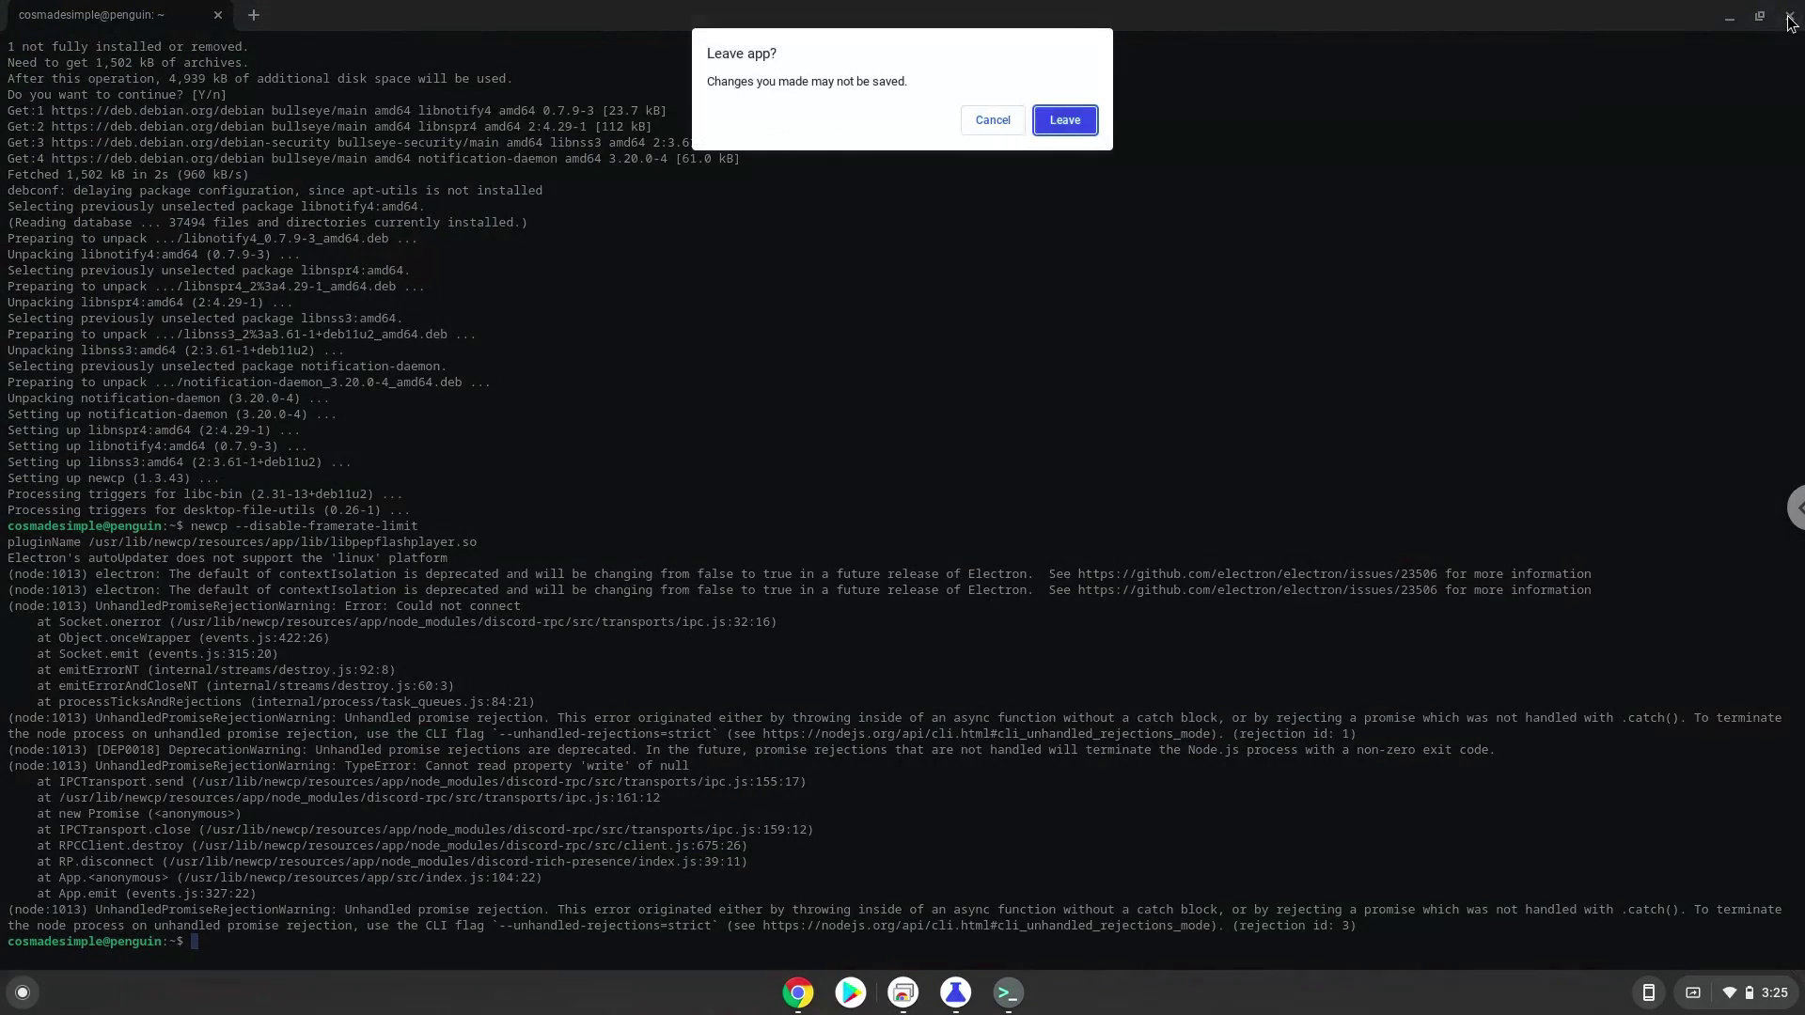
{"action": "left_click", "coordinate": [1056, 124]}
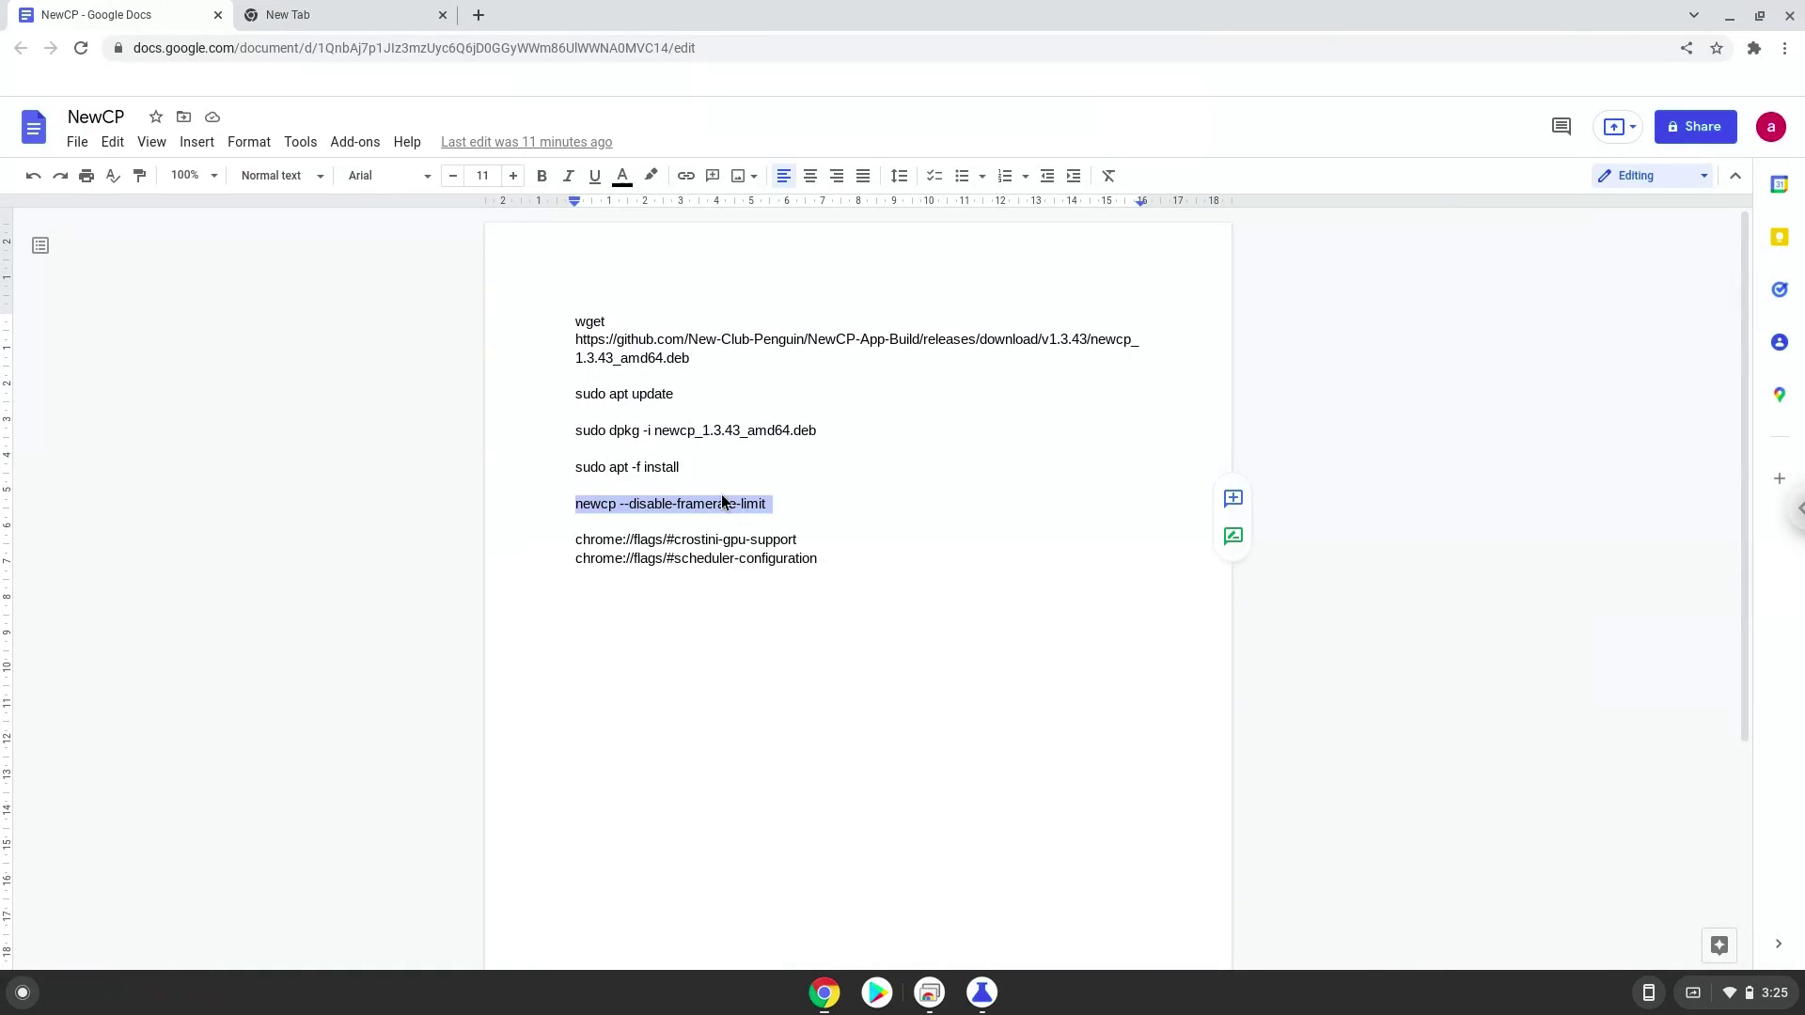
Launch NewCP from the Linux apps folder in the ChromeOS Launcher's all-apps view.
{"action": "left_click", "coordinate": [5, 1005]}
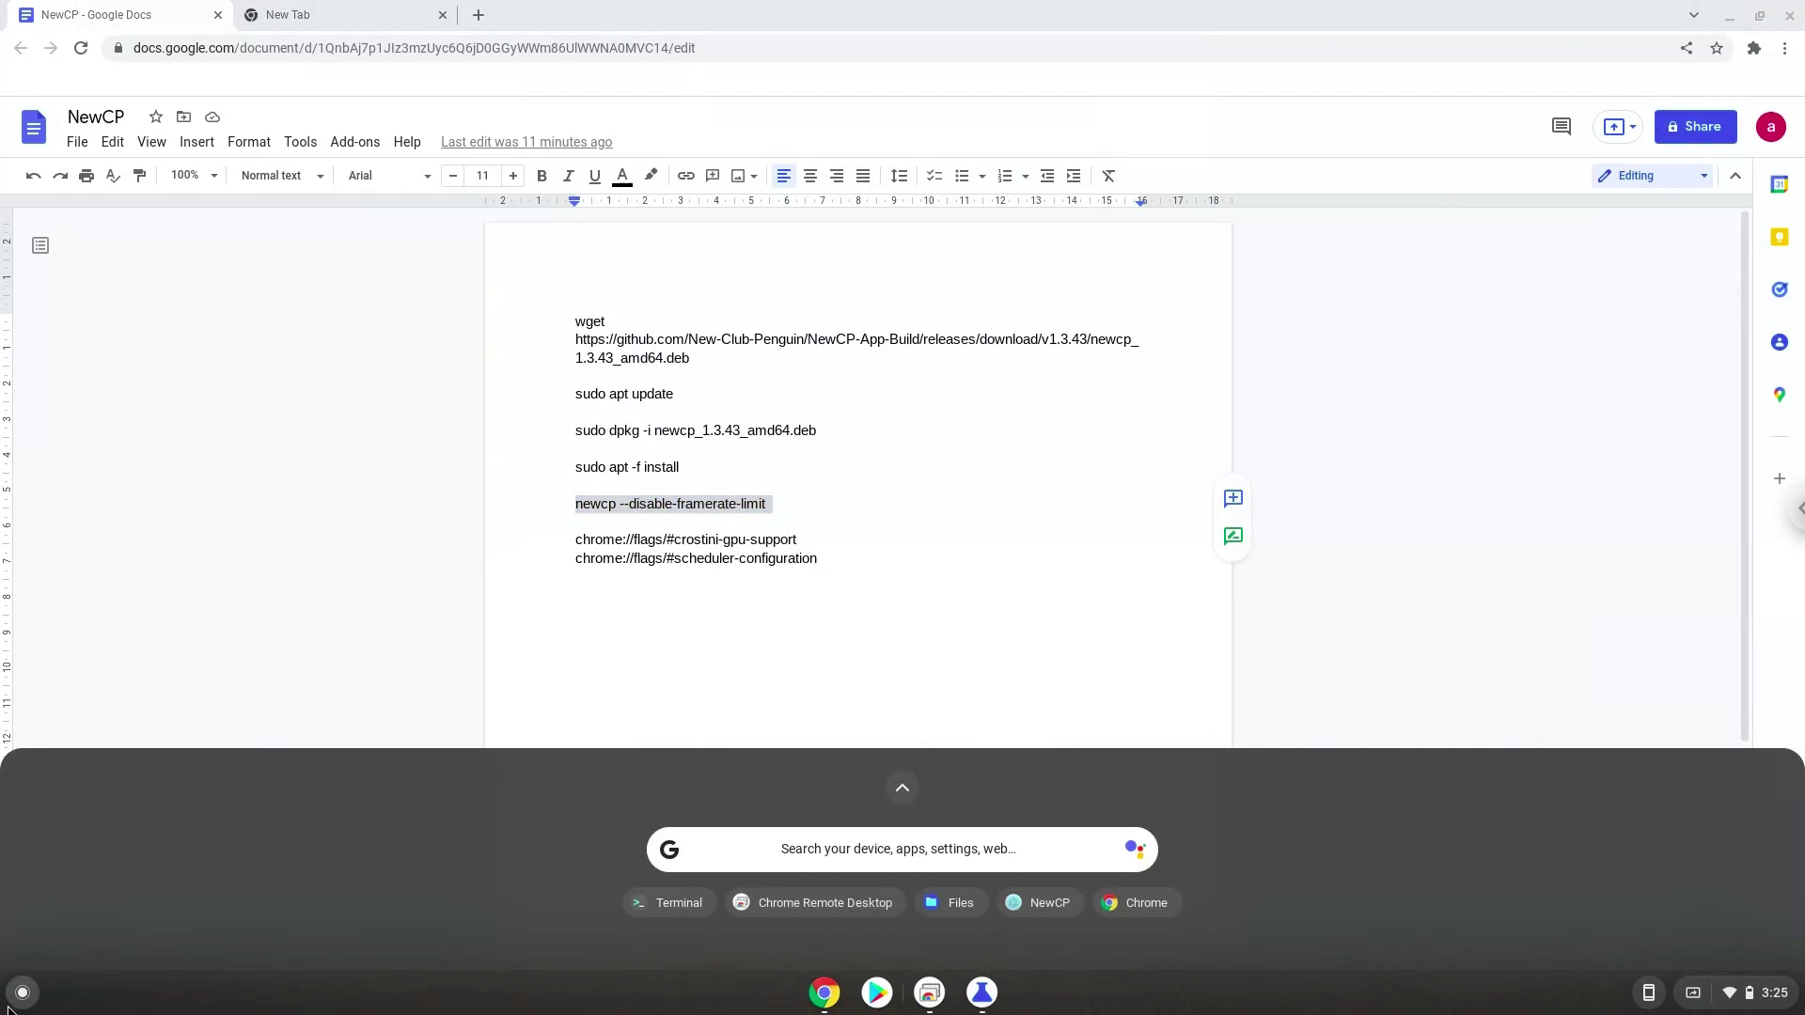
{"action": "left_click", "coordinate": [905, 791]}
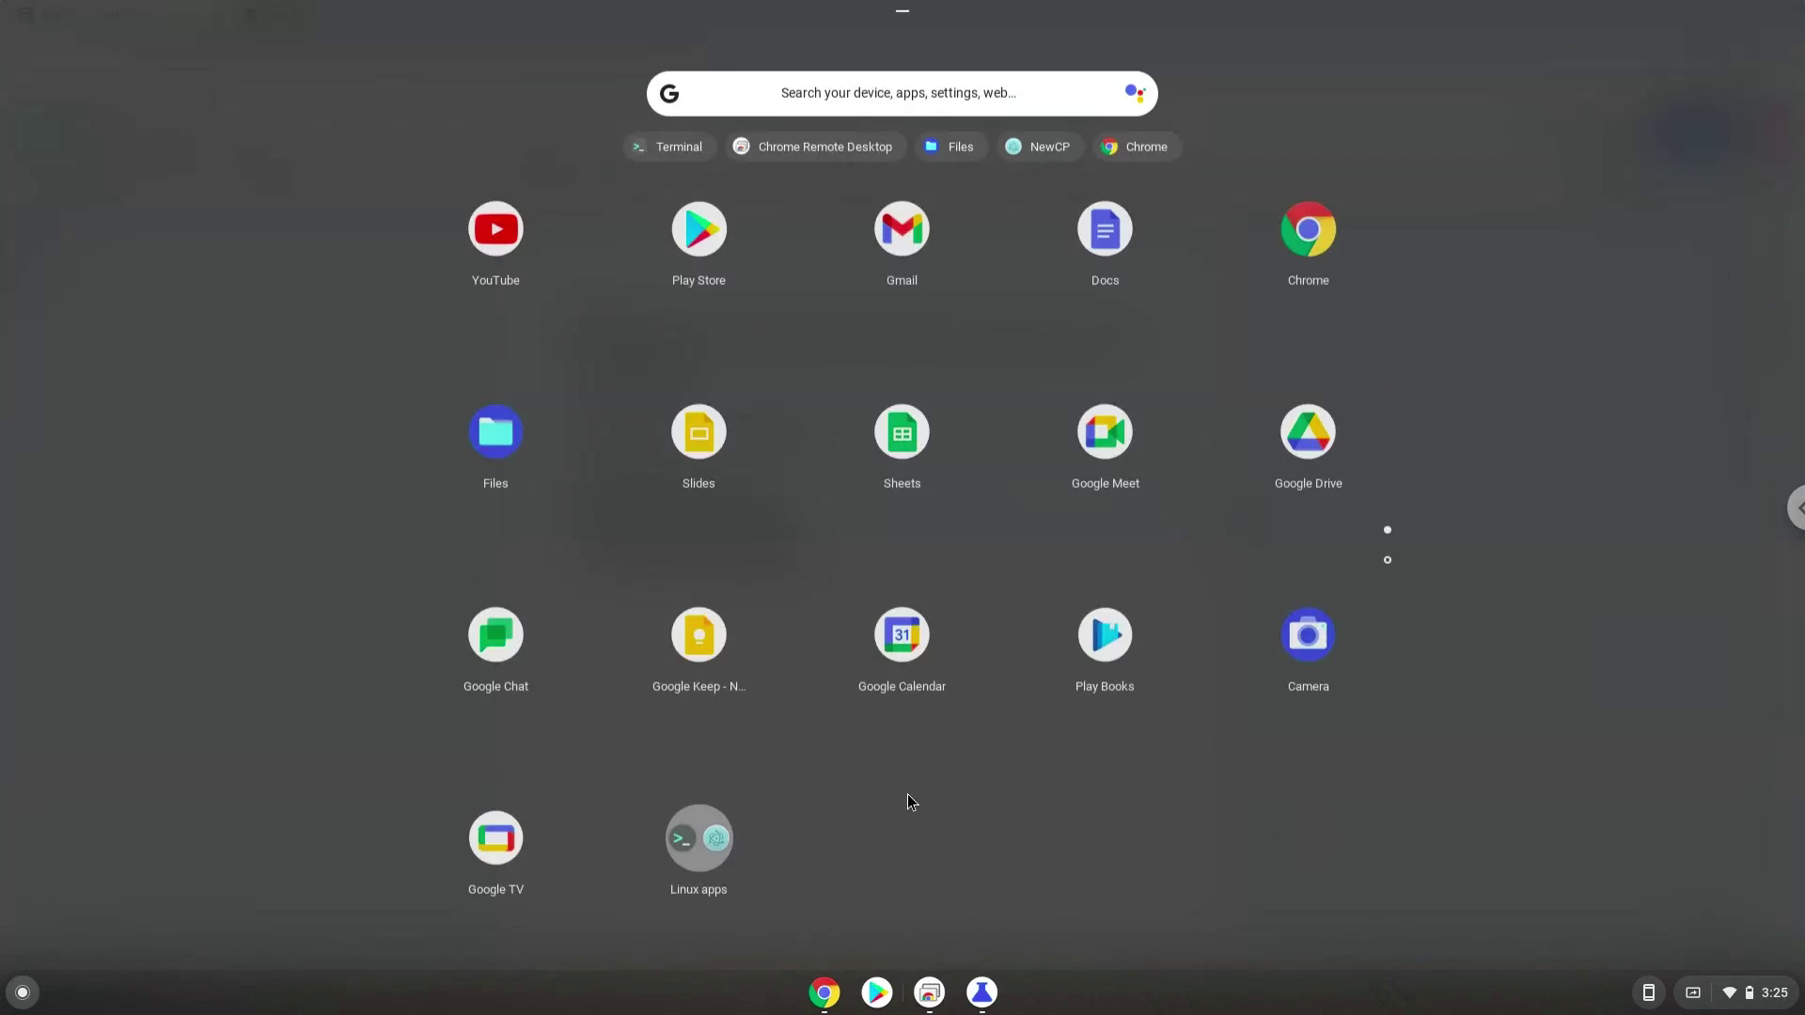
{"action": "left_click", "coordinate": [702, 854]}
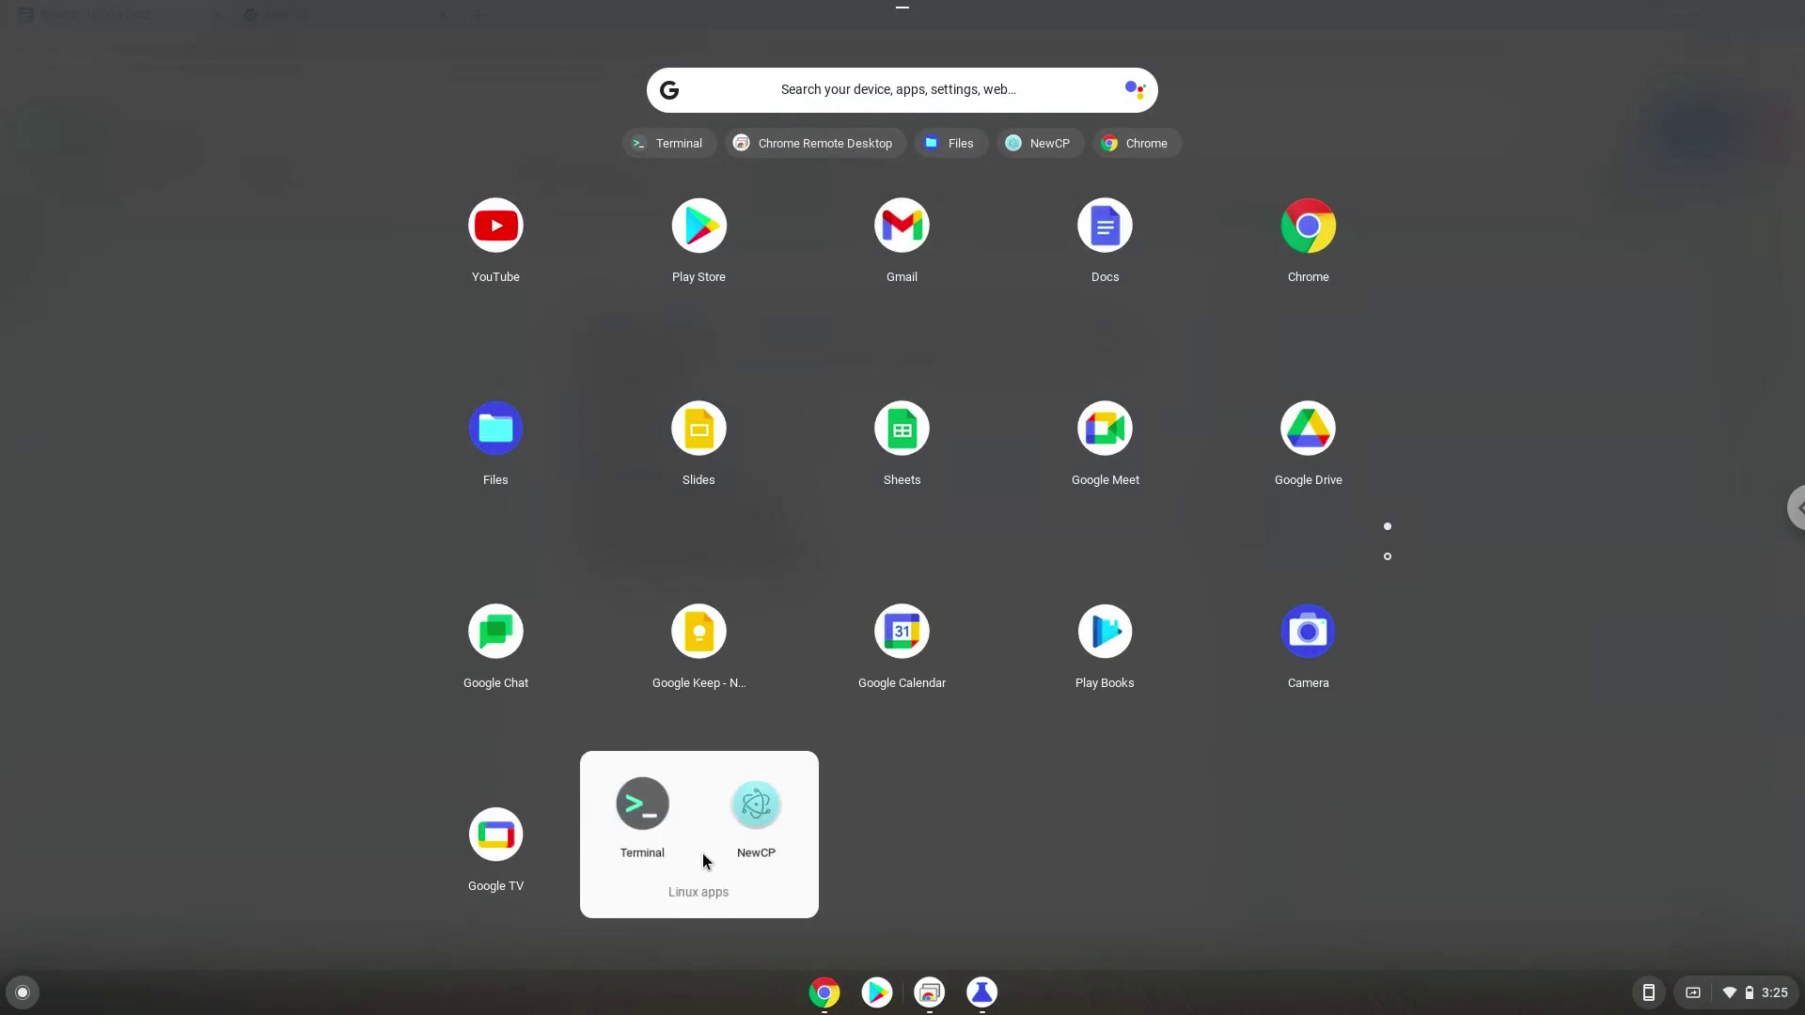
{"action": "left_click", "coordinate": [752, 816]}
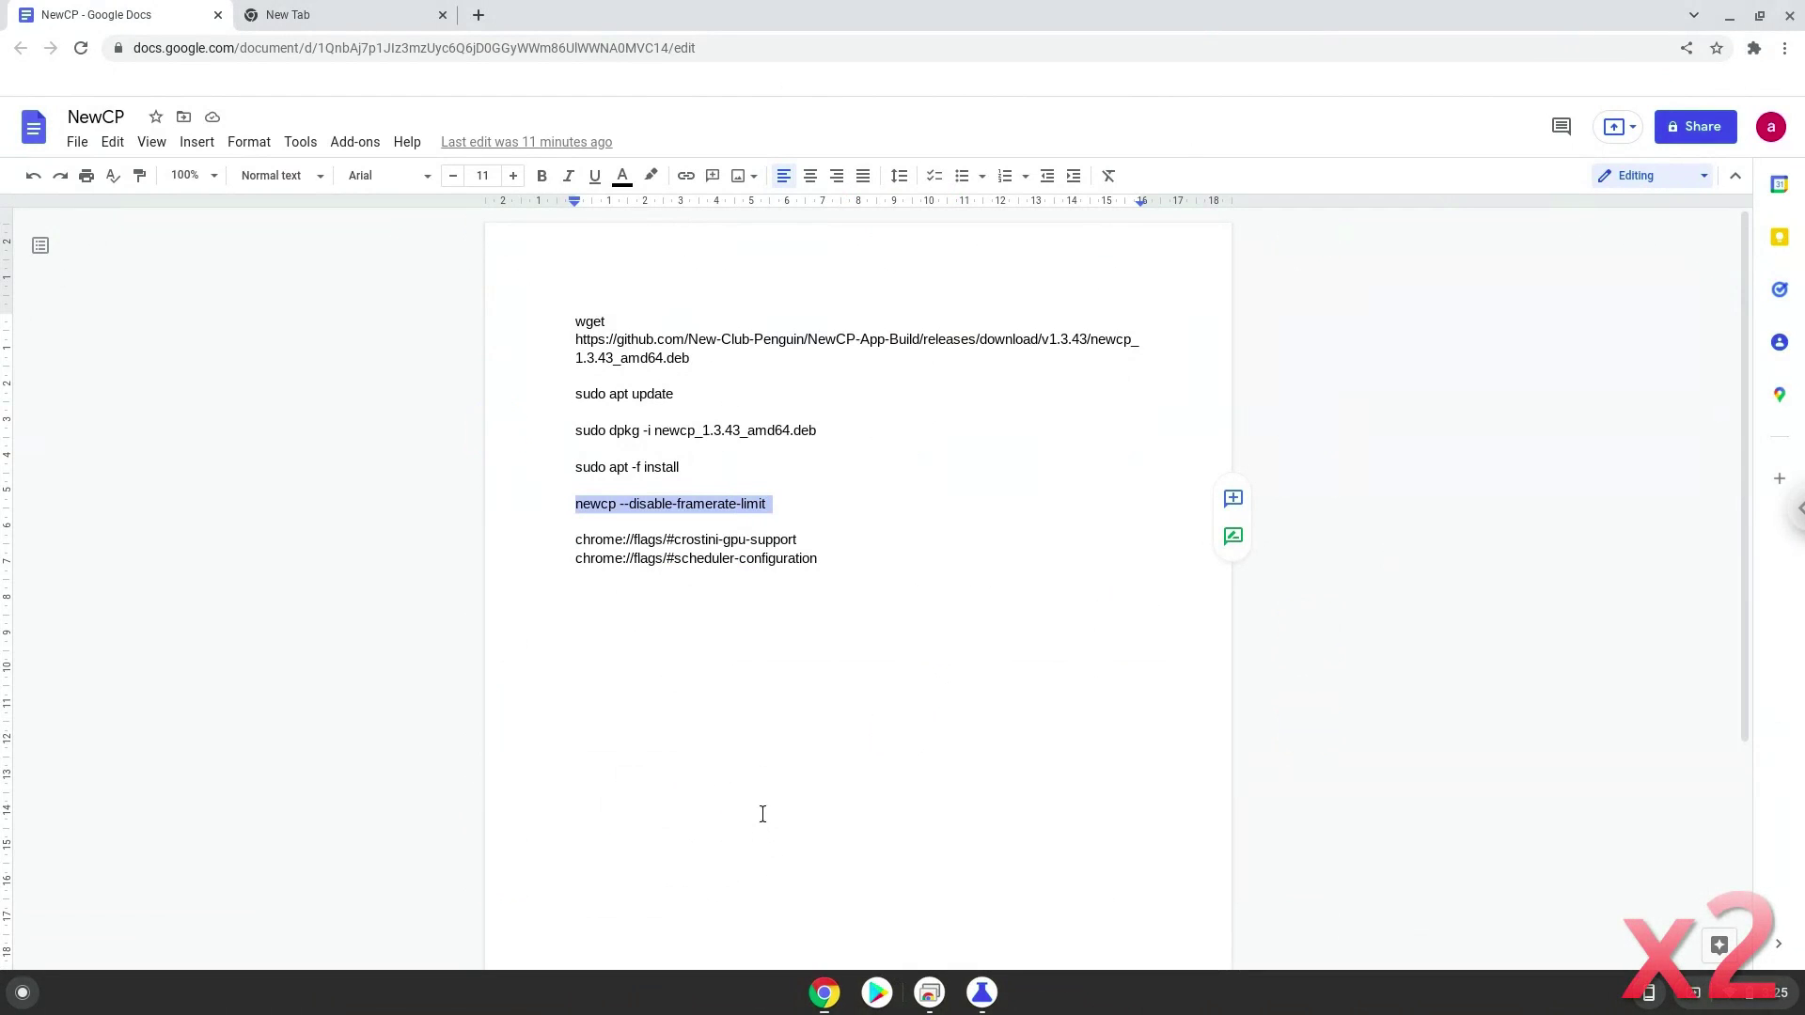